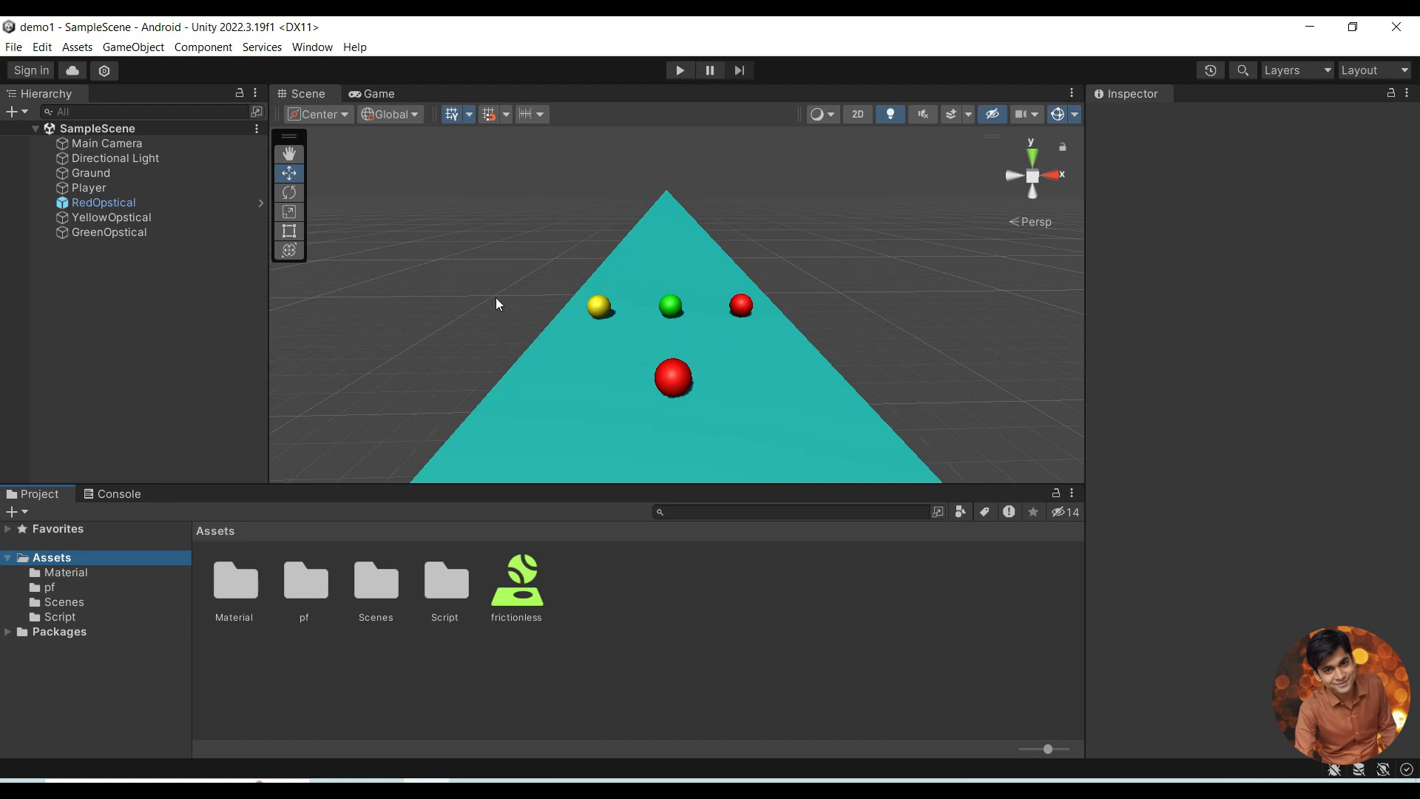
Step: Delete the RedOpstical, YellowOpstical and GreenOpstical objects from SampleScene
click(115, 285)
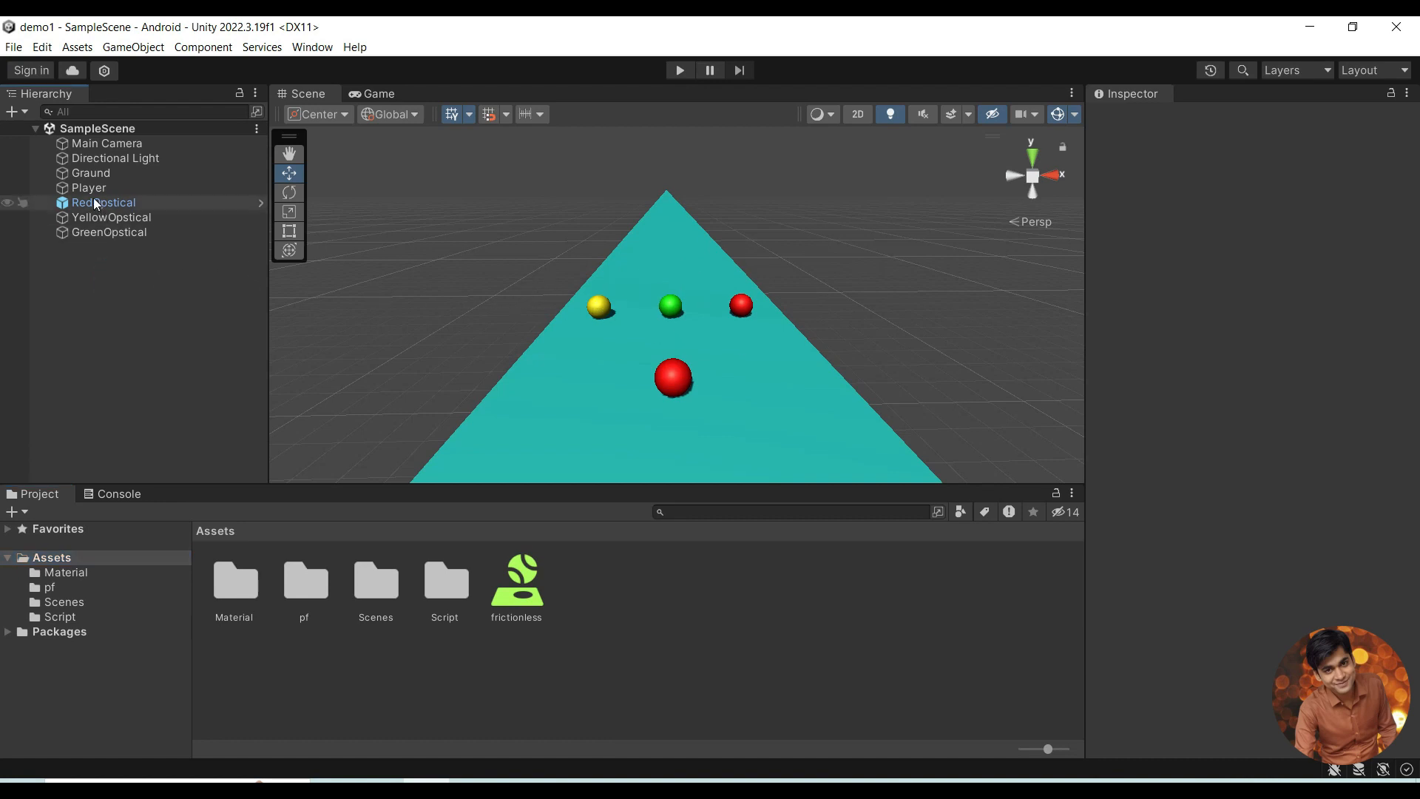
right_click(108, 246)
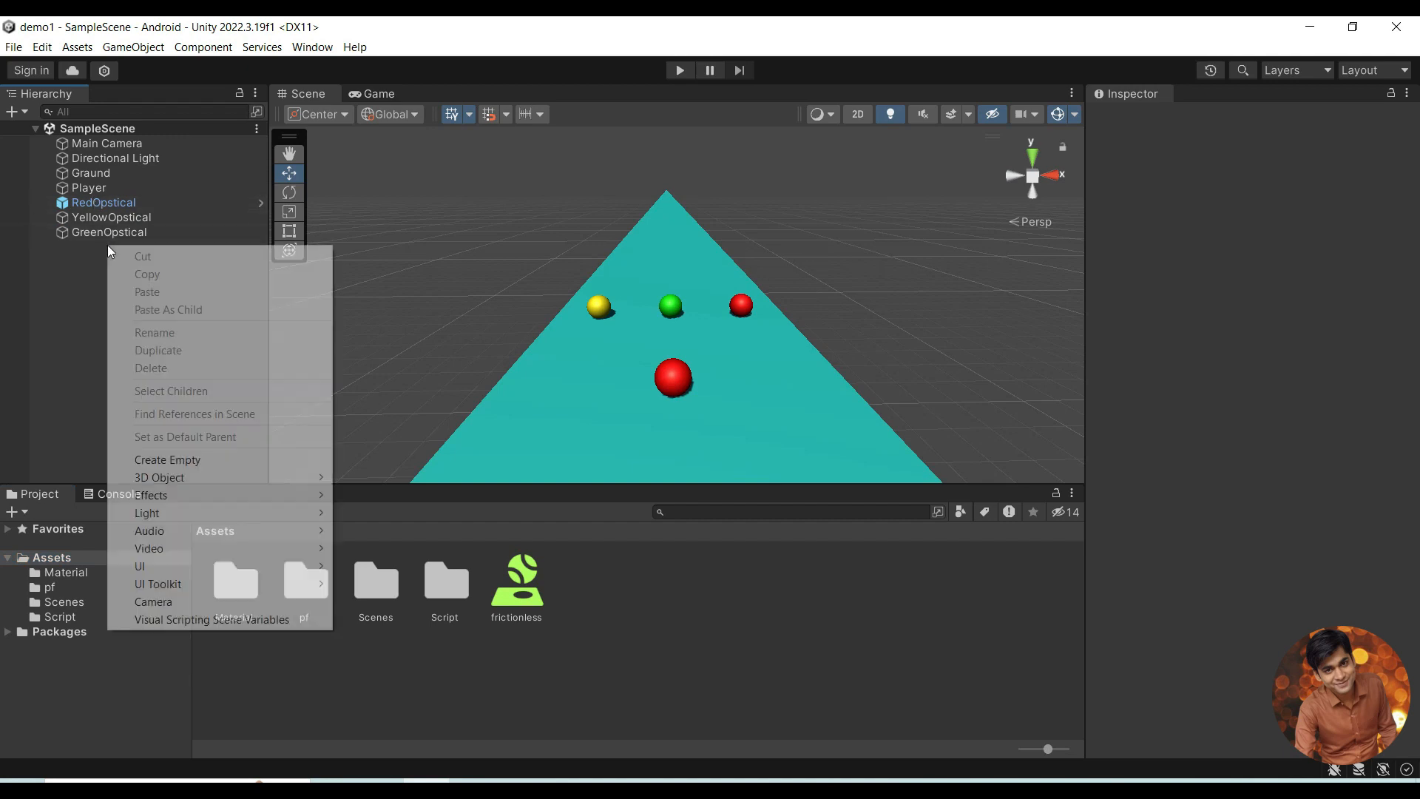
click(84, 201)
shift+click(109, 232)
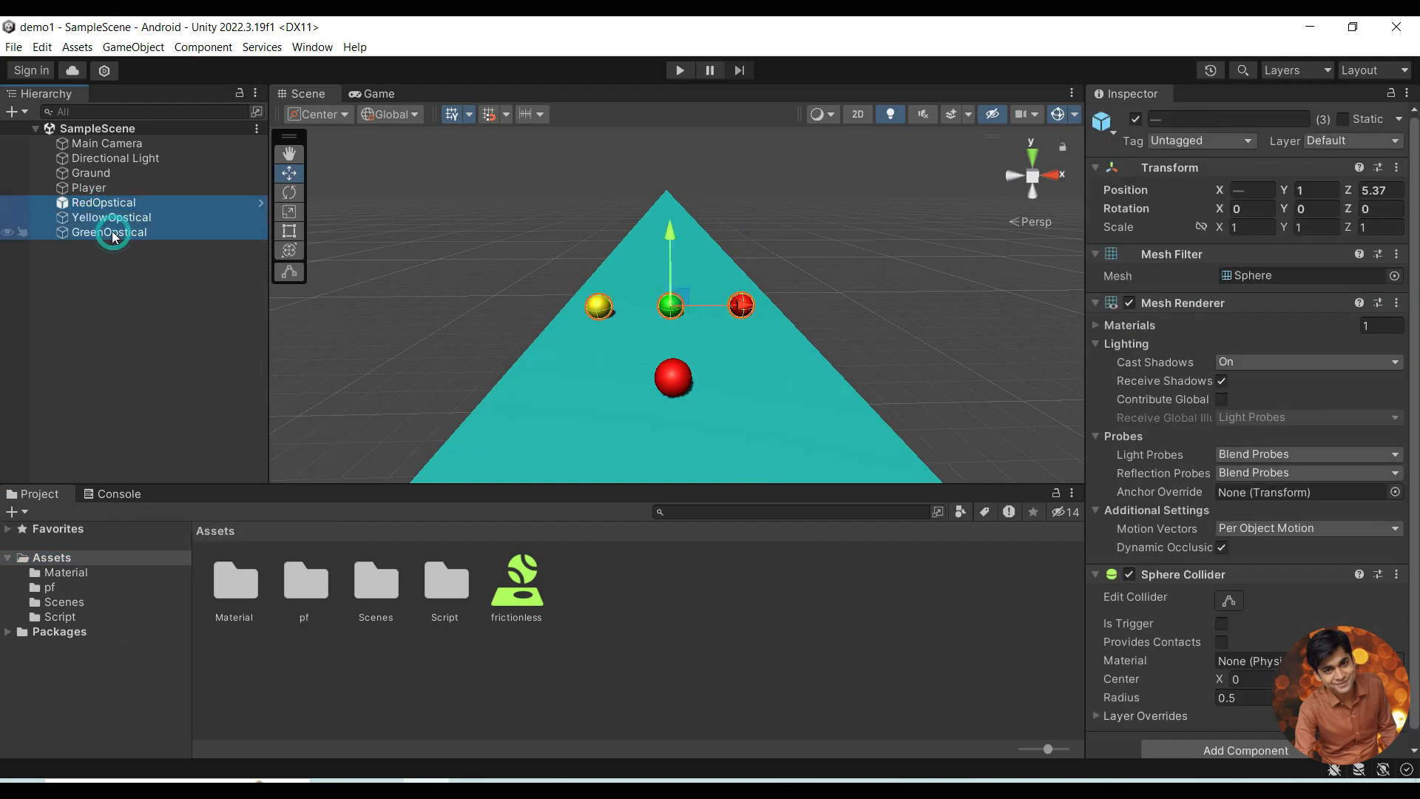
right_click(111, 232)
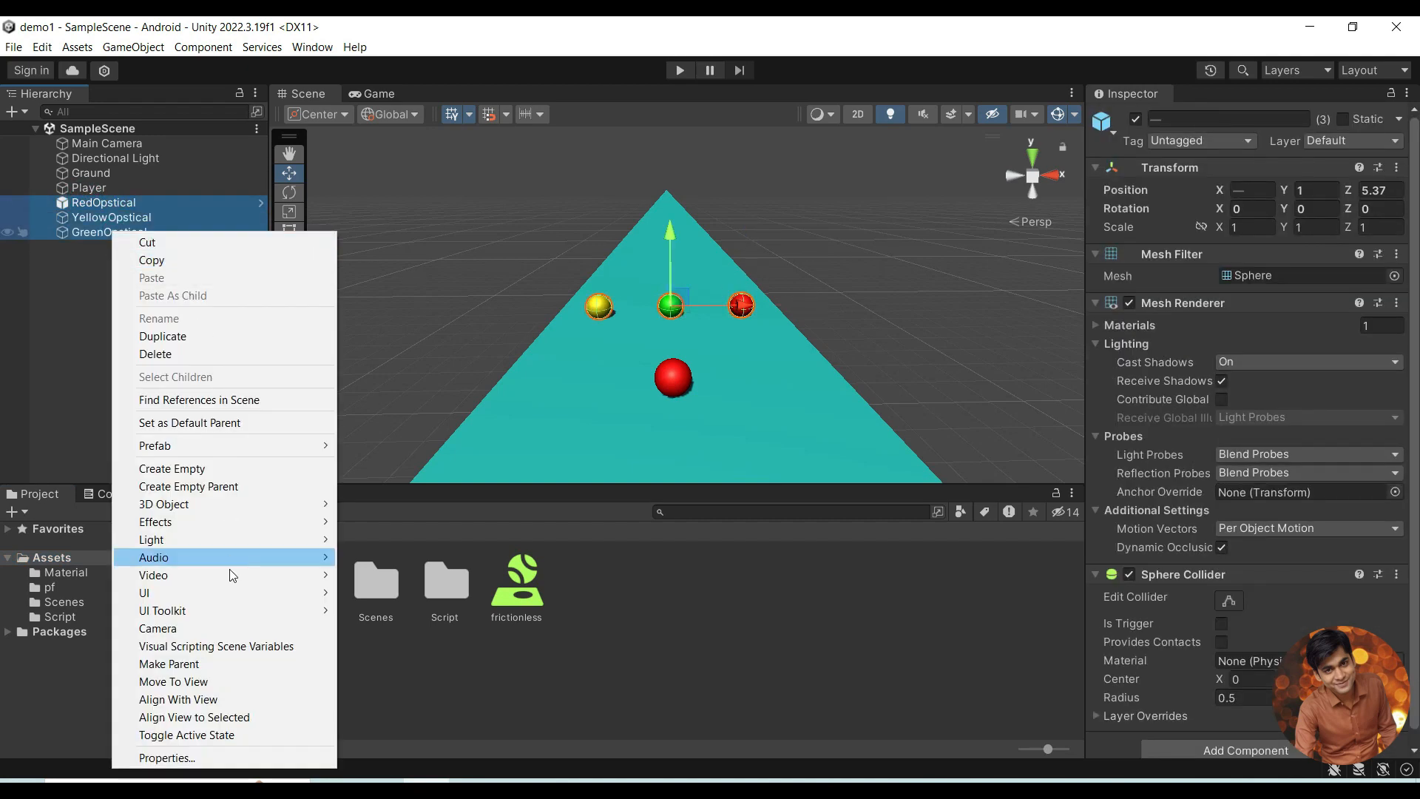
click(154, 354)
Step: Delete the GreenOpstical, RedOpstical and YellowOpstical prefabs from the pf assets folder
double_click(306, 581)
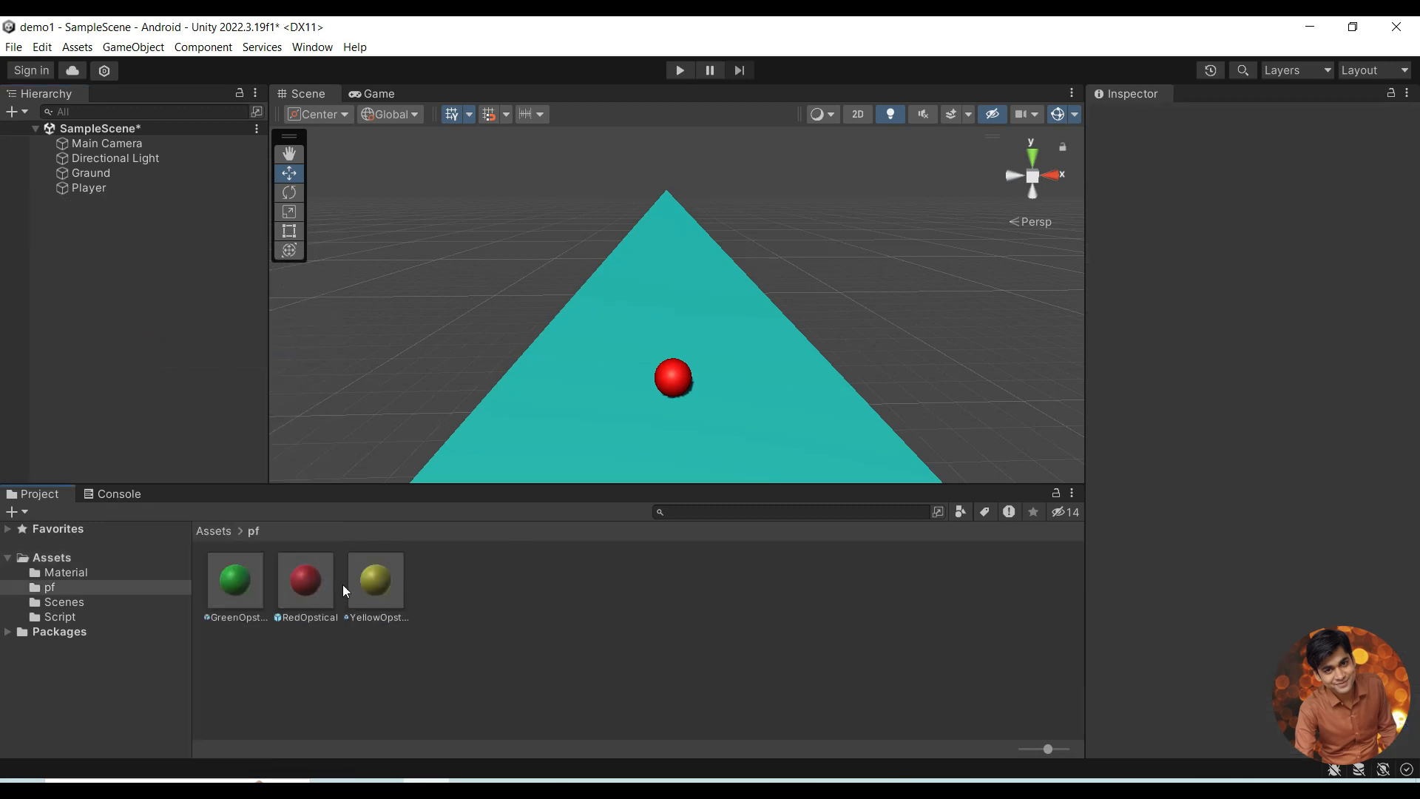
click(247, 588)
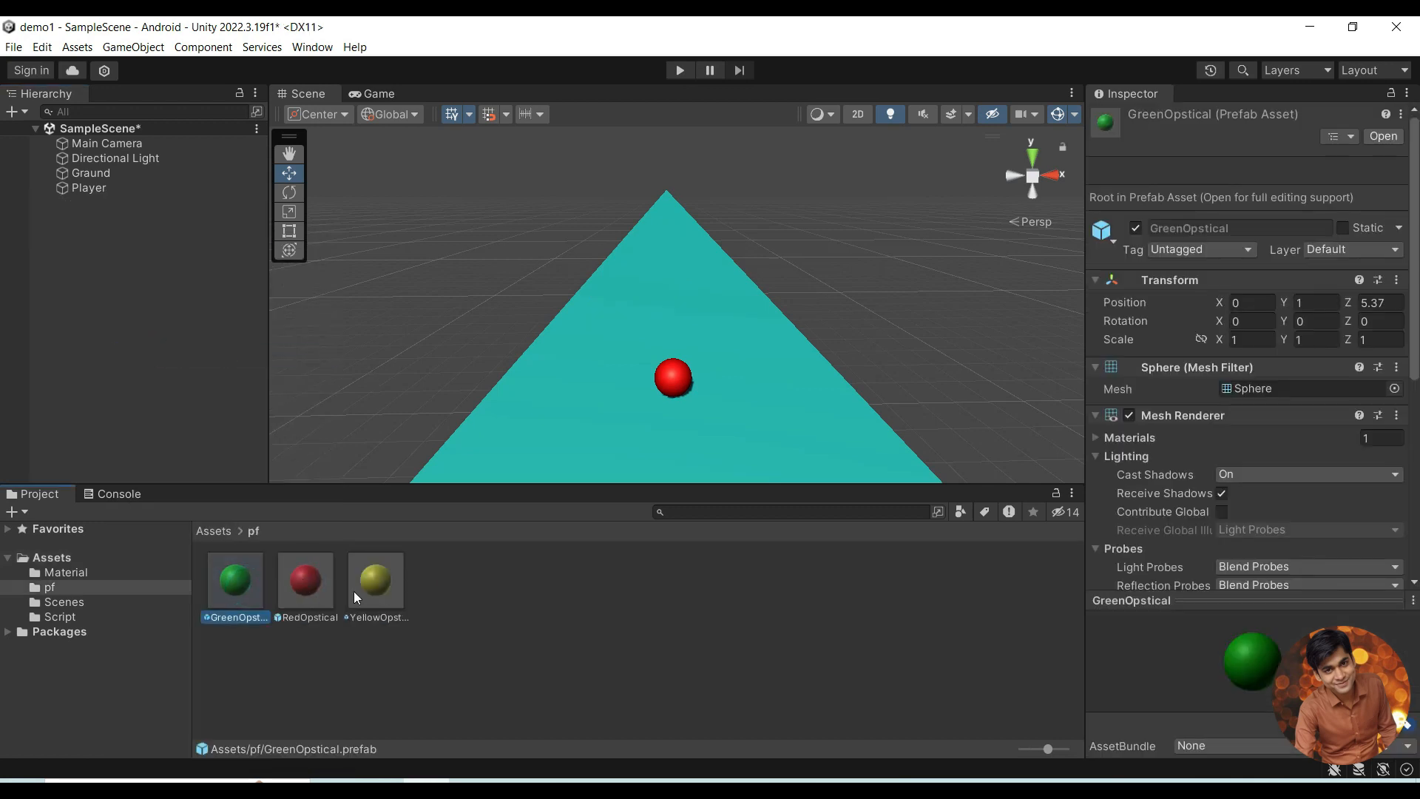
shift+click(372, 584)
right_click(371, 584)
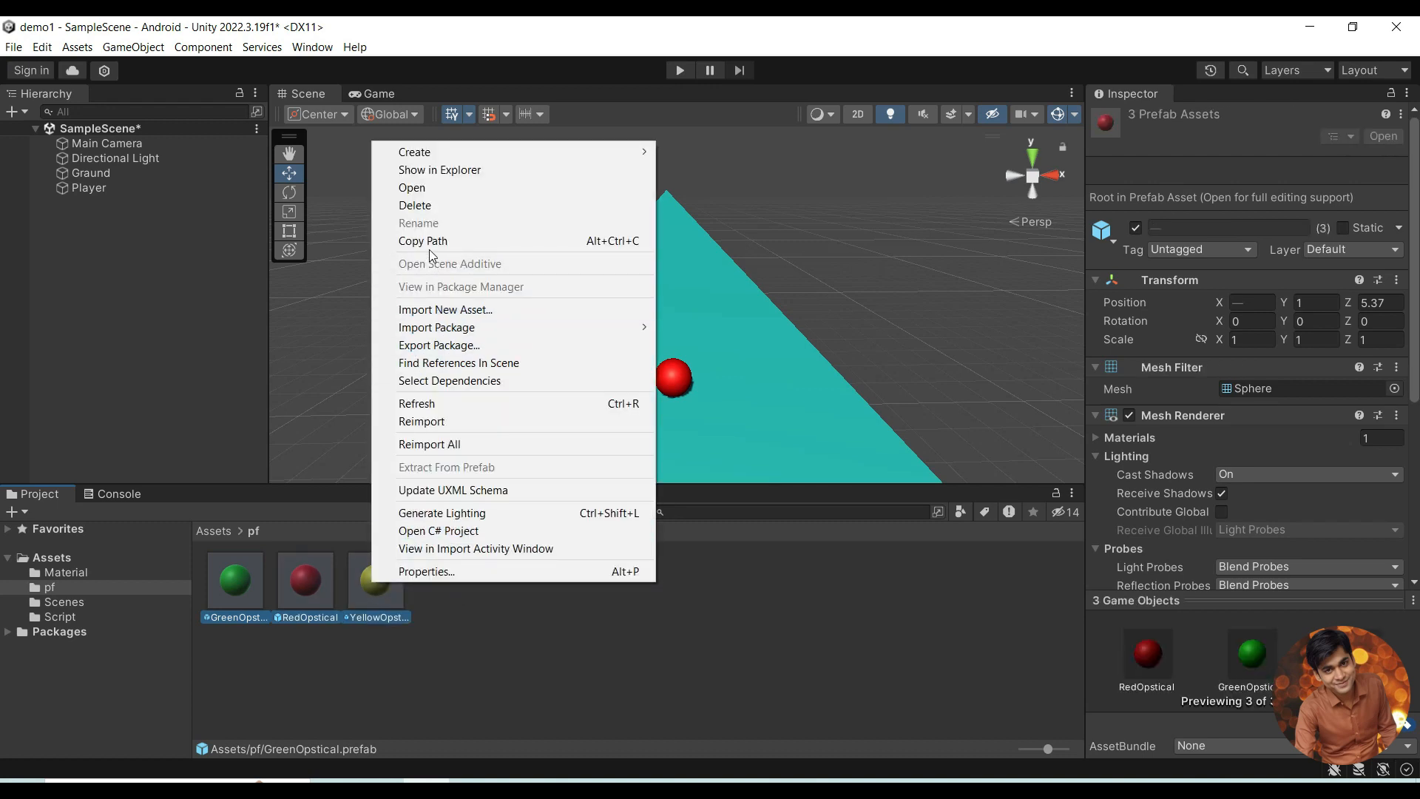
click(424, 205)
click(755, 448)
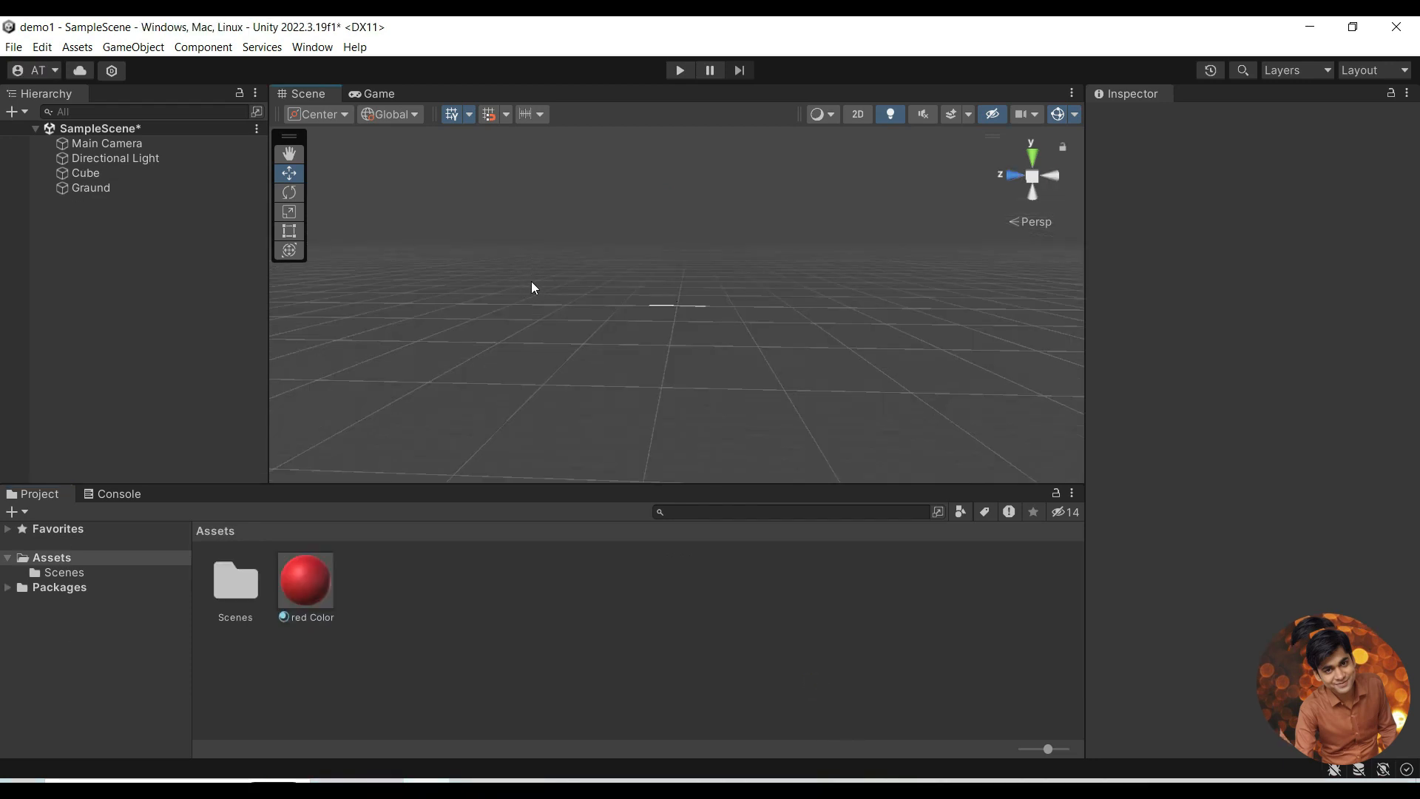
Step: Switch to the YouTube channel page in Chrome and look through its created playlists for game development tutorials
click(1306, 33)
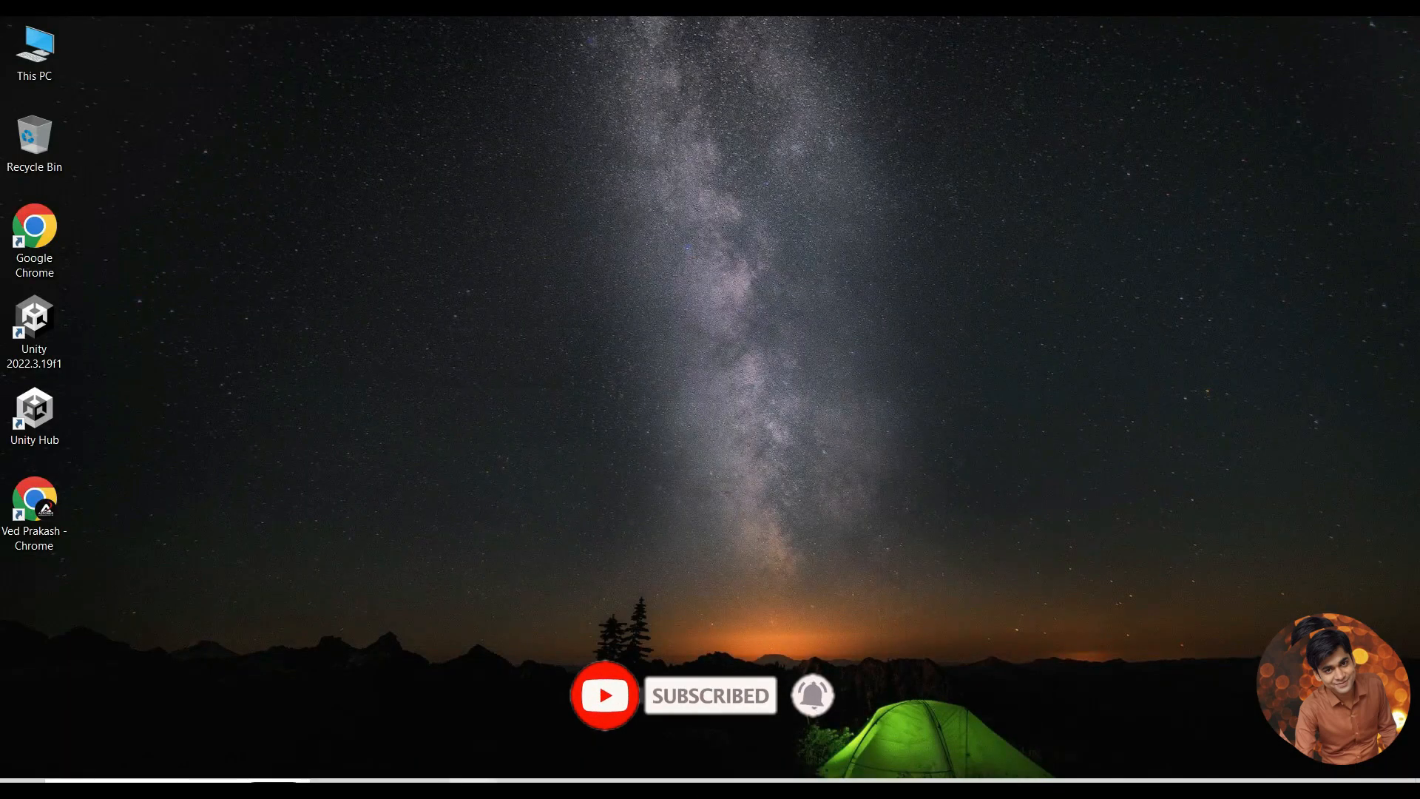
click(471, 780)
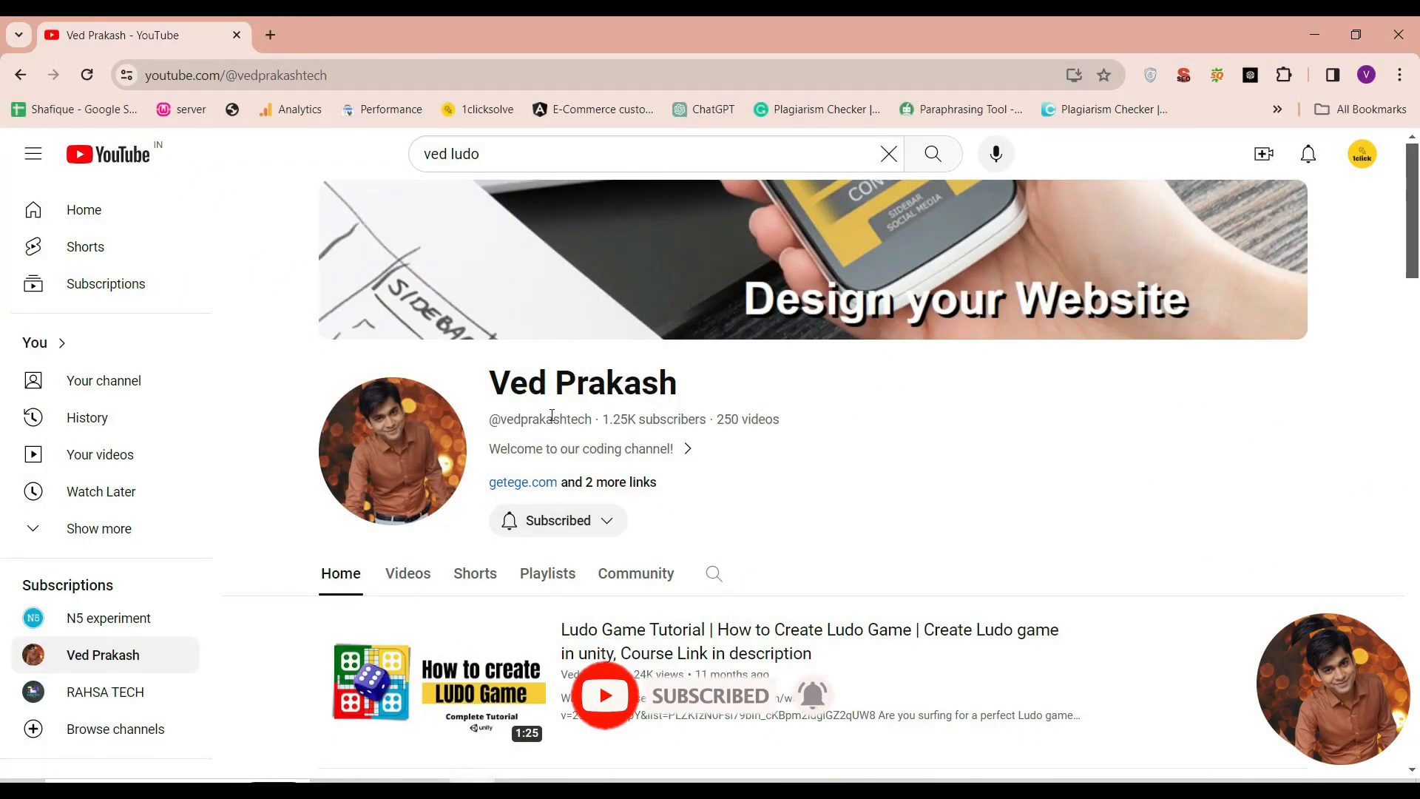
click(540, 573)
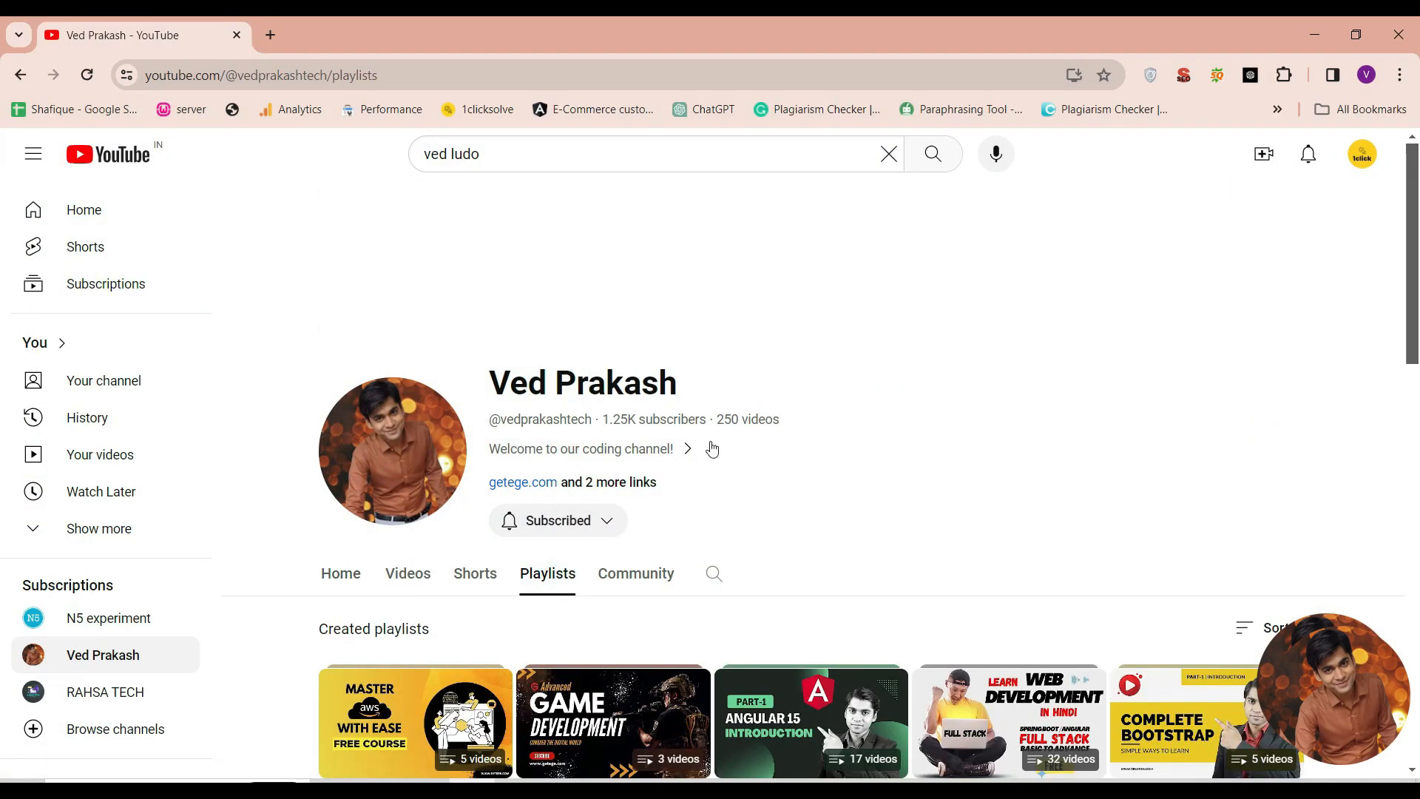
scroll(382, 508, down, 6)
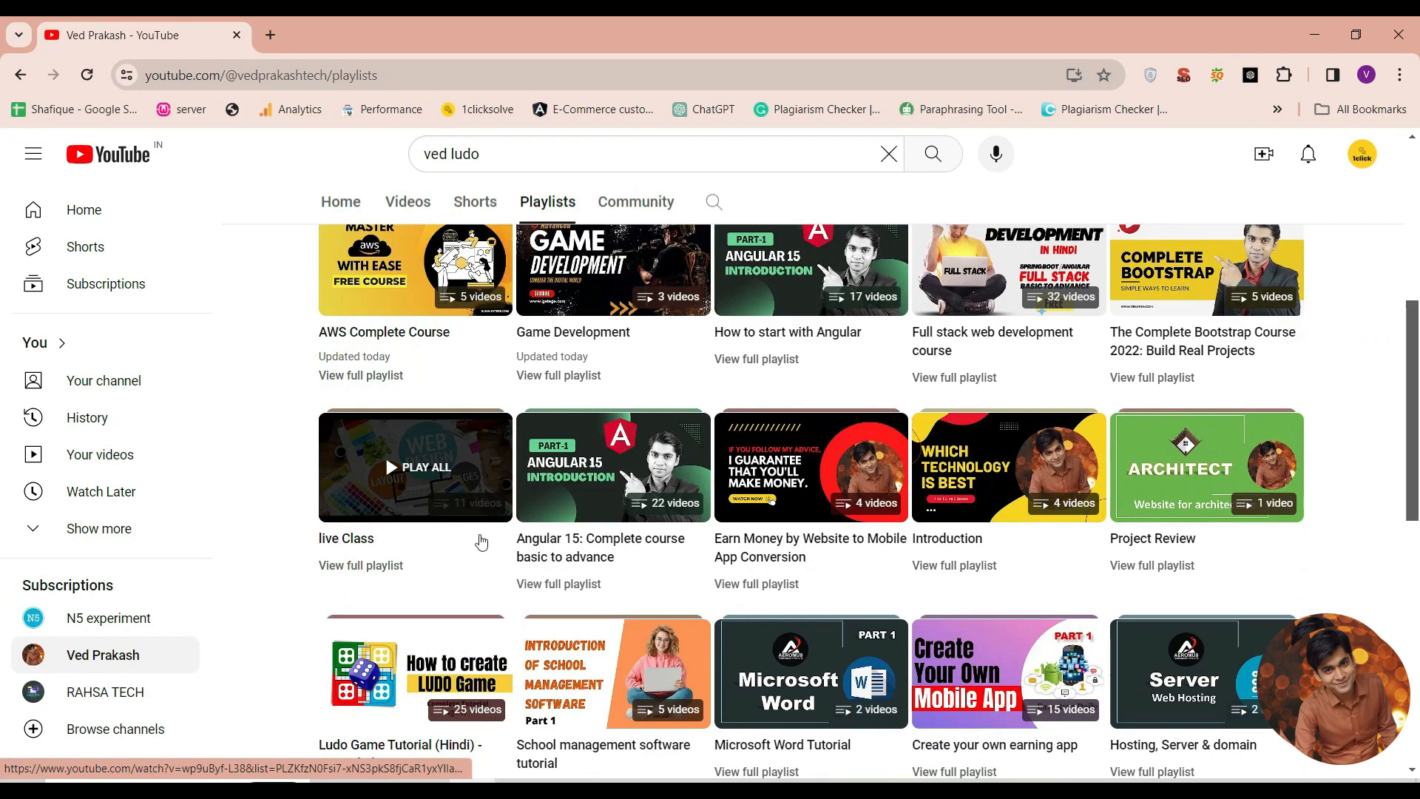
scroll(482, 542, down, 3)
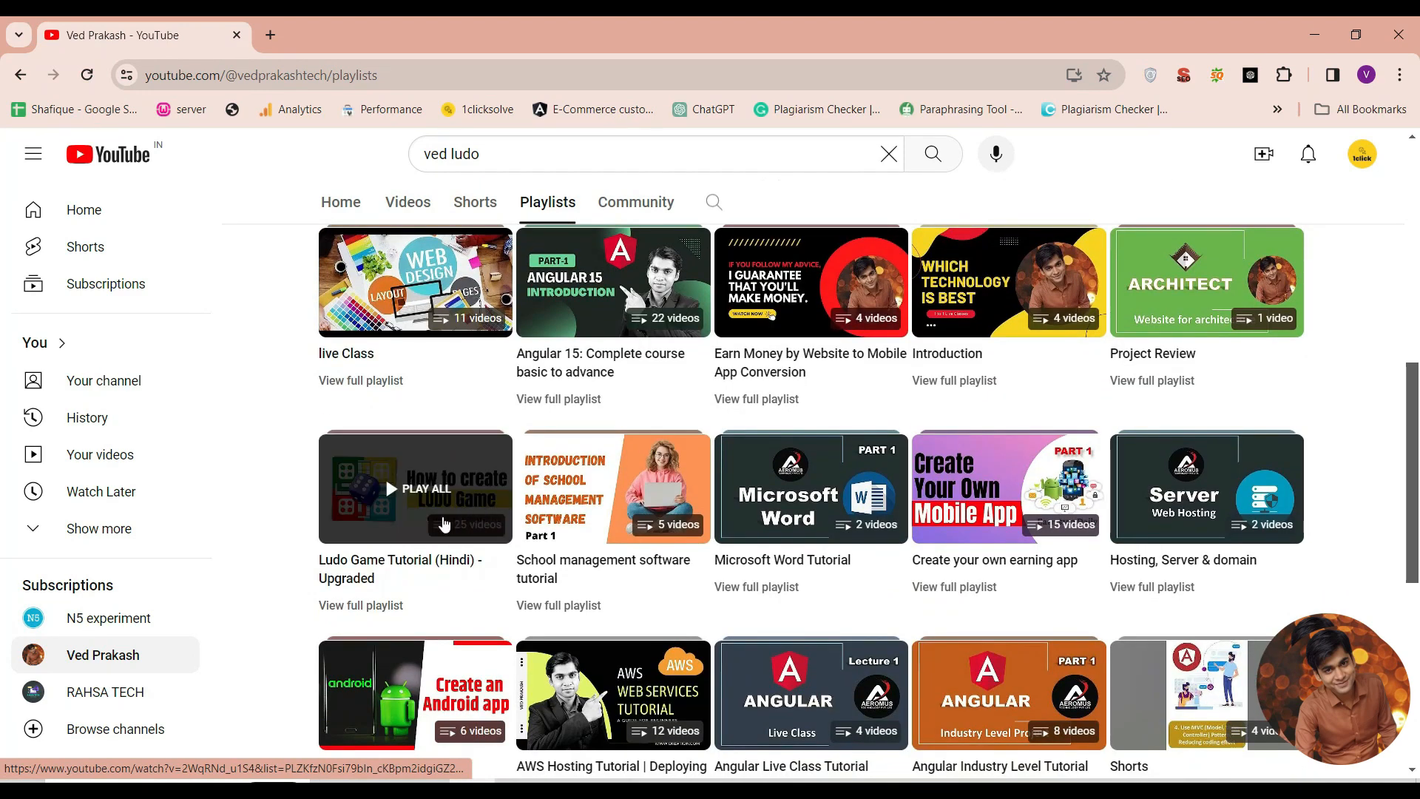
scroll(444, 510, down, 1)
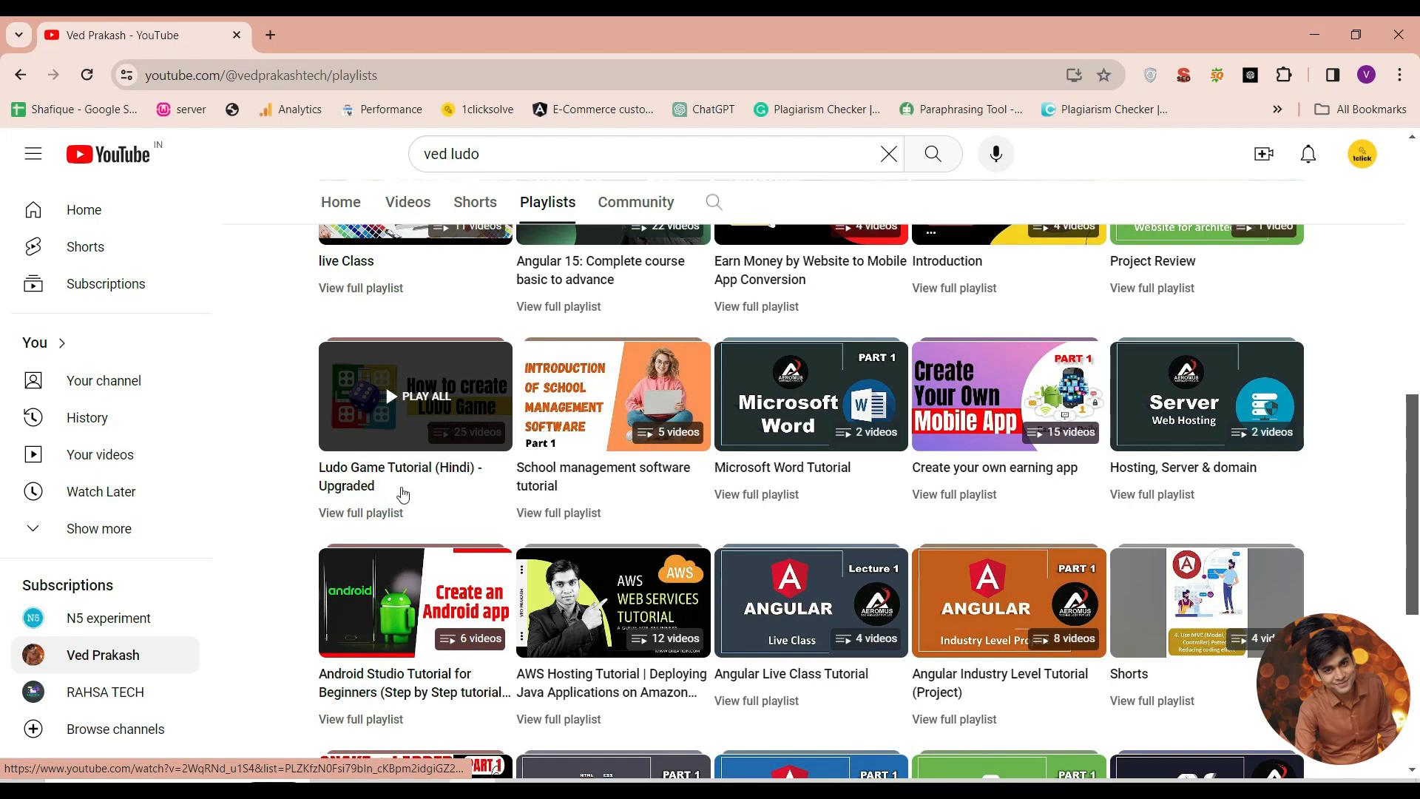
scroll(403, 486, down, 1)
scroll(403, 485, down, 5)
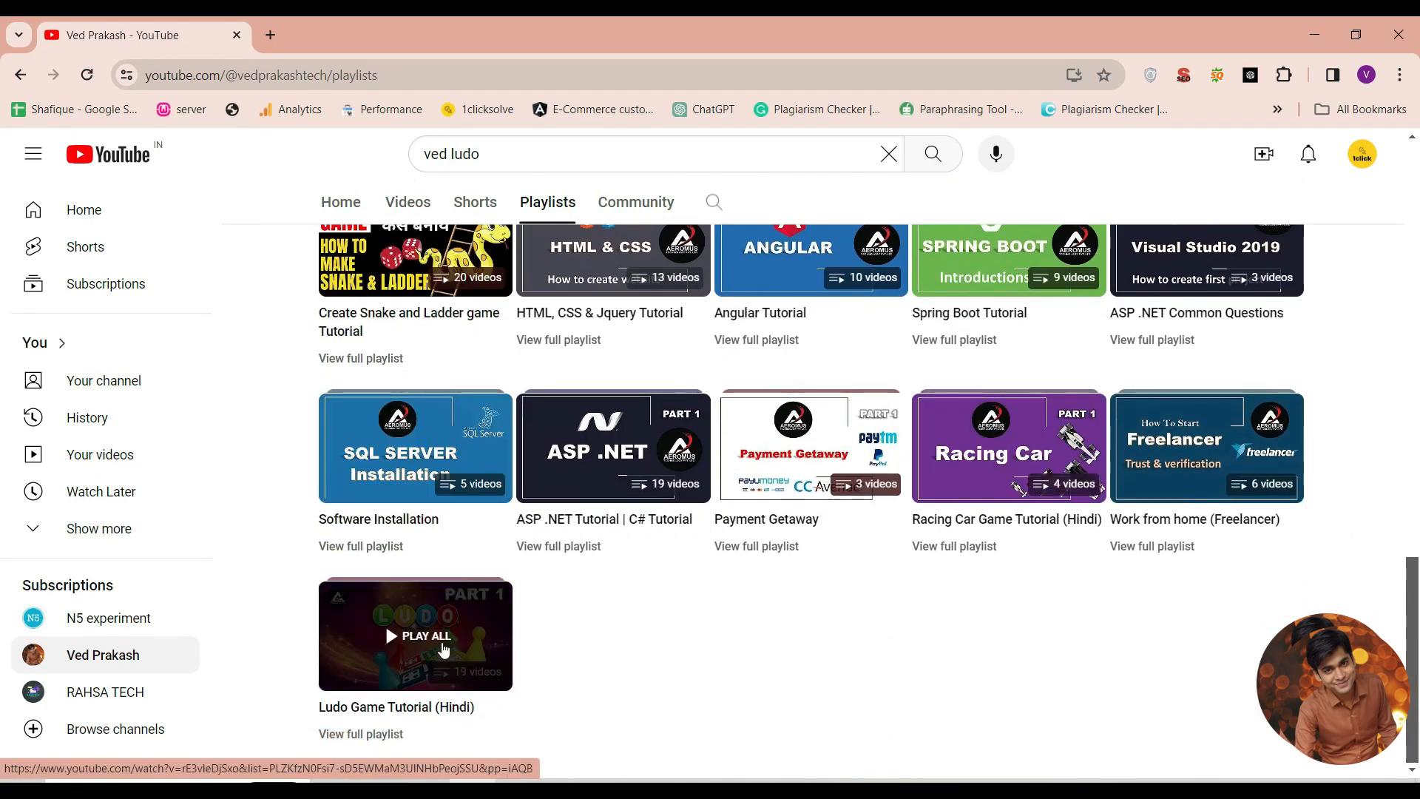
mouse_move(433, 636)
scroll(437, 628, up, 1)
scroll(437, 628, up, 7)
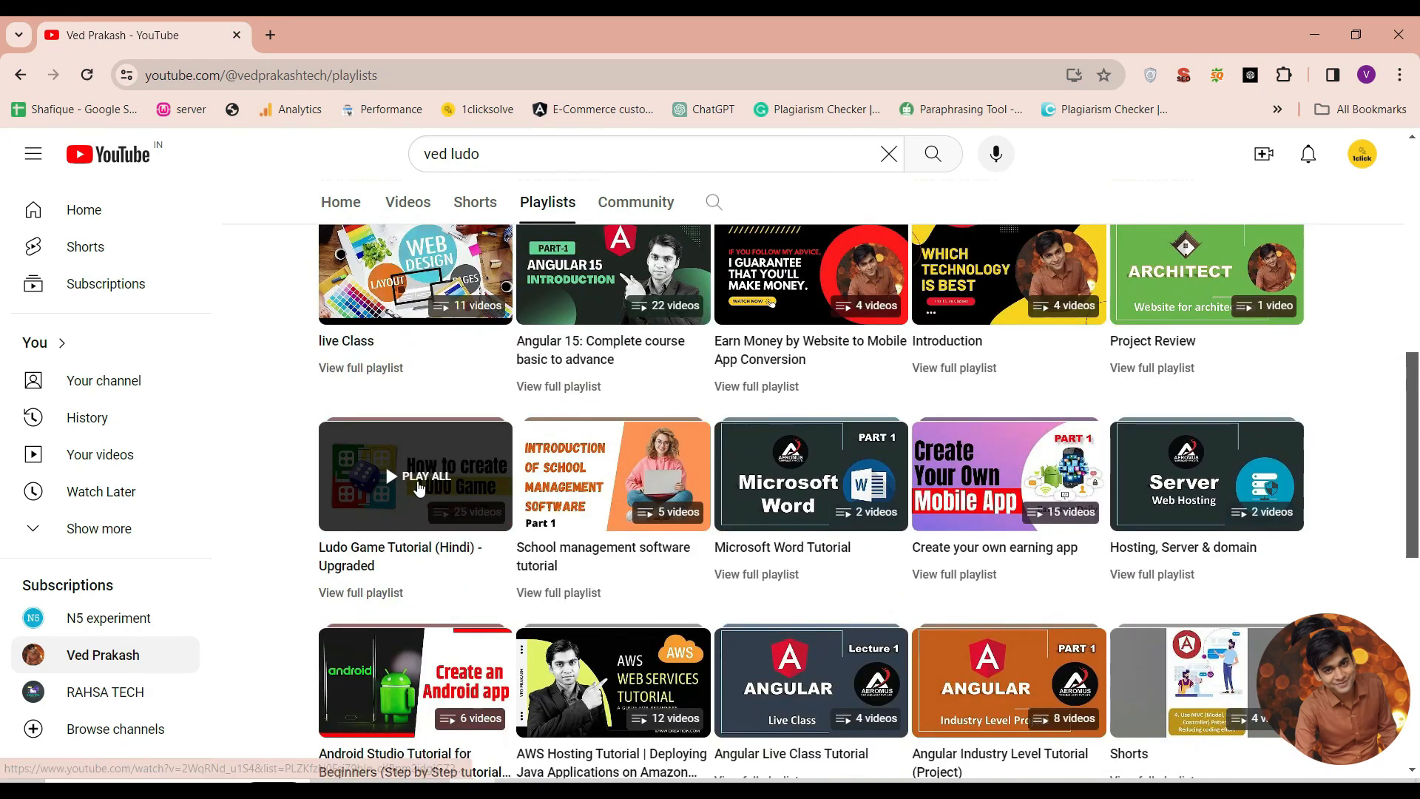
Step: Open the Ludo Game Tutorial (Hindi) - Upgraded playlist, play its Introduction video and look through the episode list
click(426, 481)
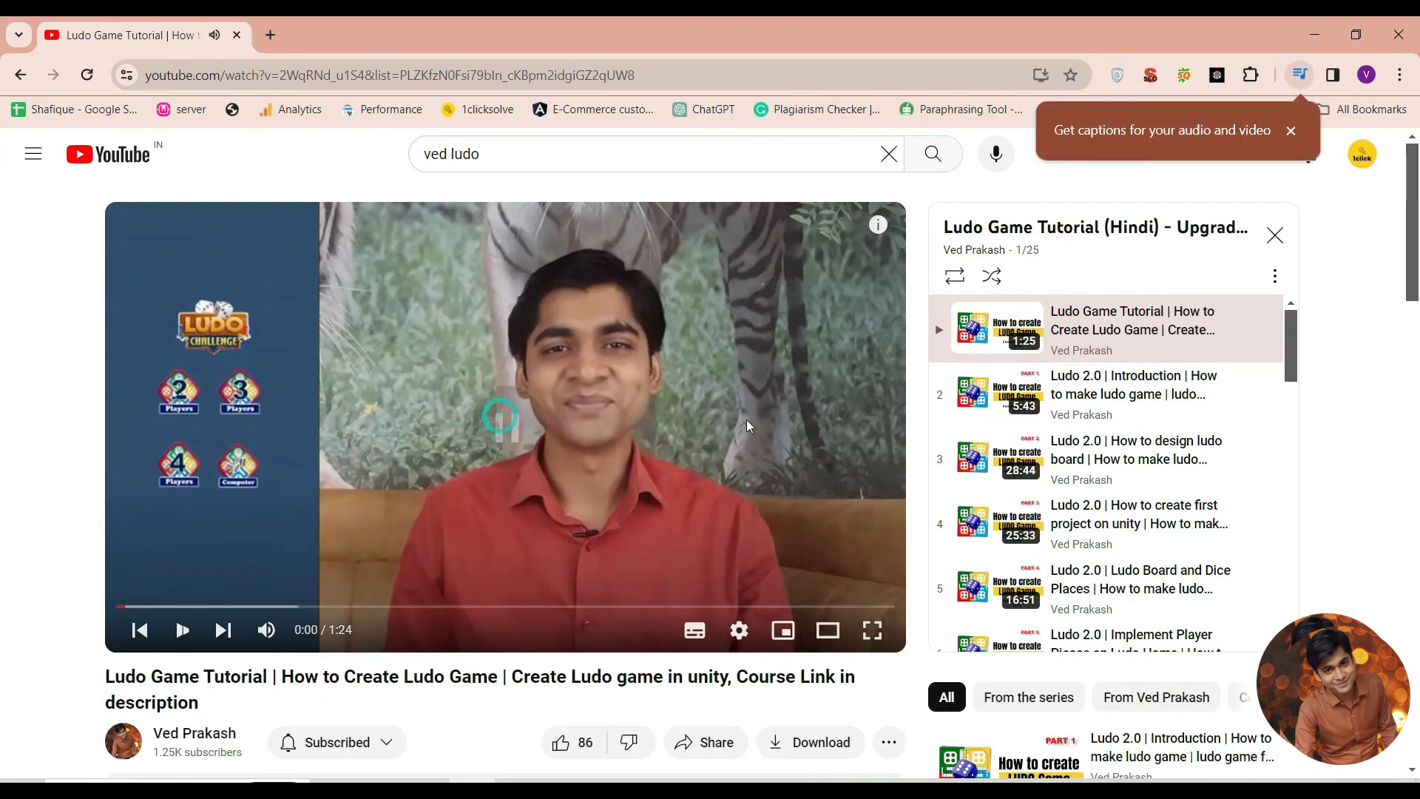
click(1095, 392)
scroll(1094, 405, down, 14)
scroll(1100, 418, down, 4)
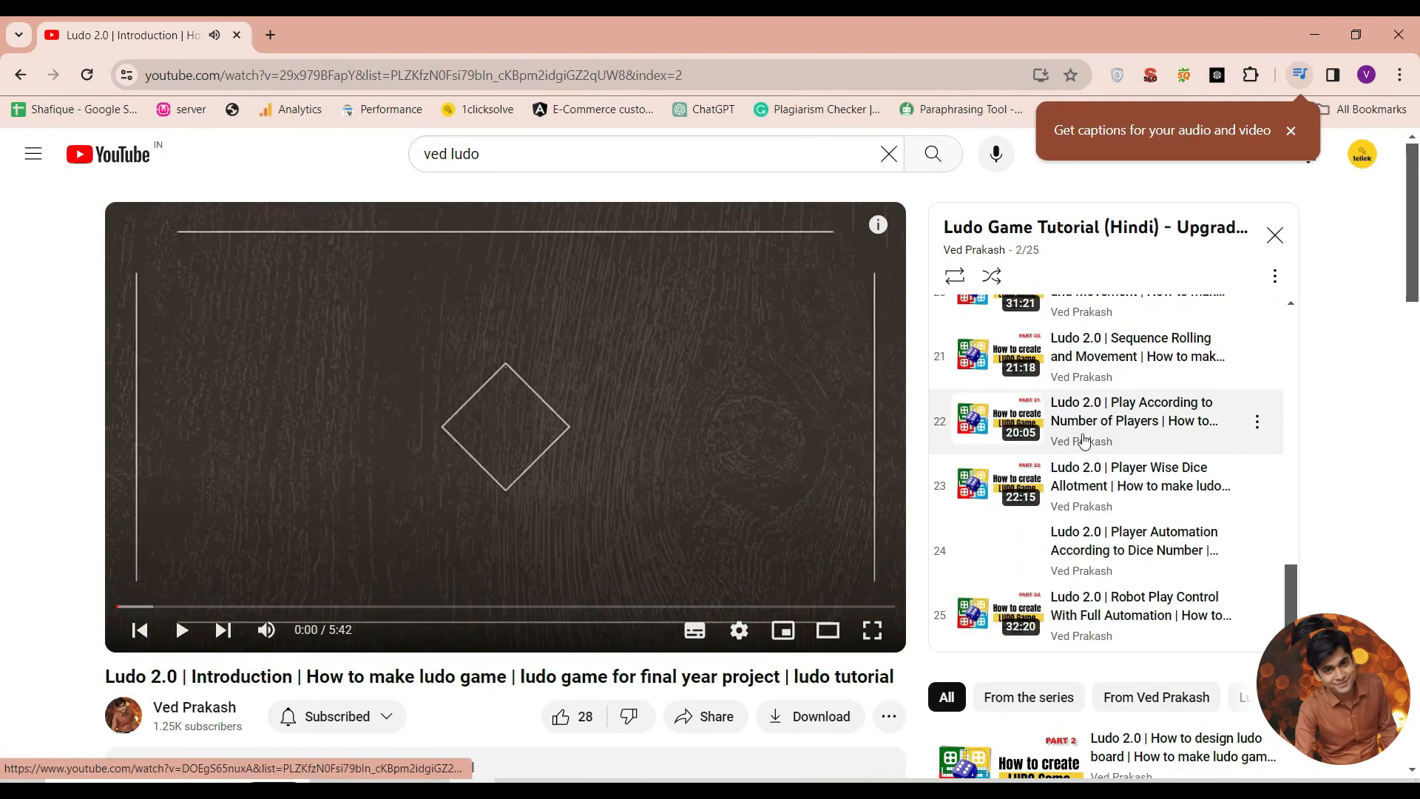
scroll(1072, 436, up, 8)
scroll(1059, 412, up, 10)
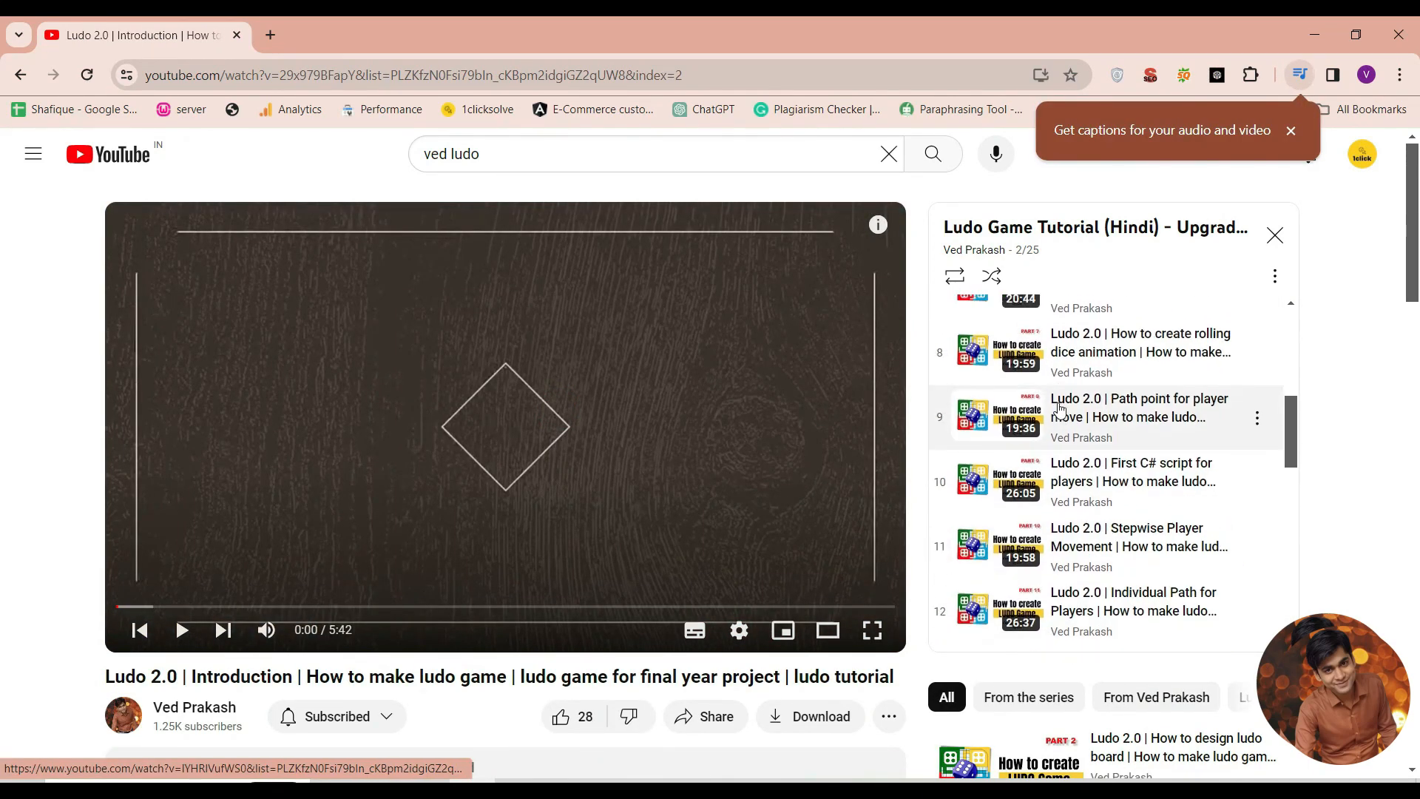
Step: View the episodes of the Create Snake and Ladder game Tutorial playlist and return to the channel's playlists
click(24, 79)
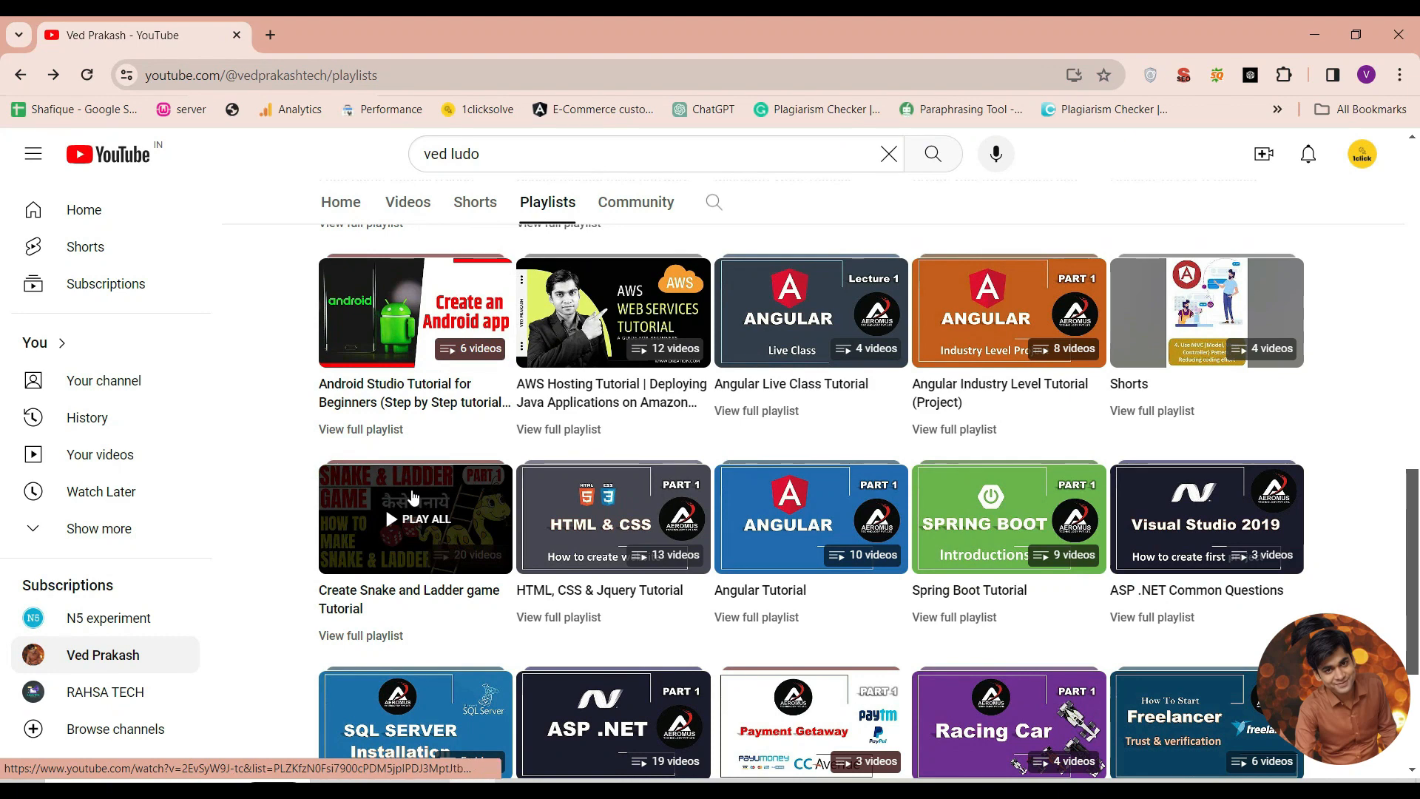
click(413, 497)
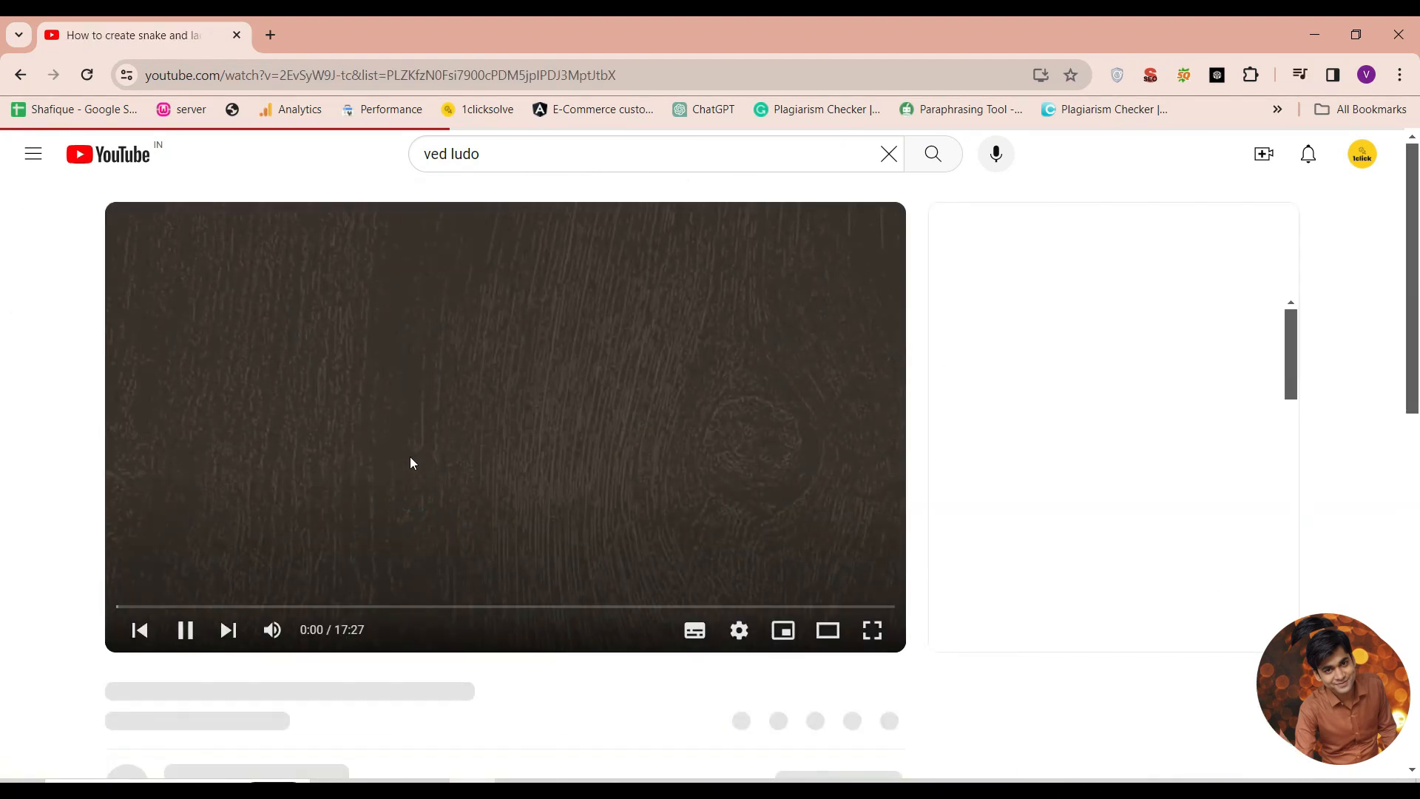
click(434, 459)
scroll(1015, 412, down, 10)
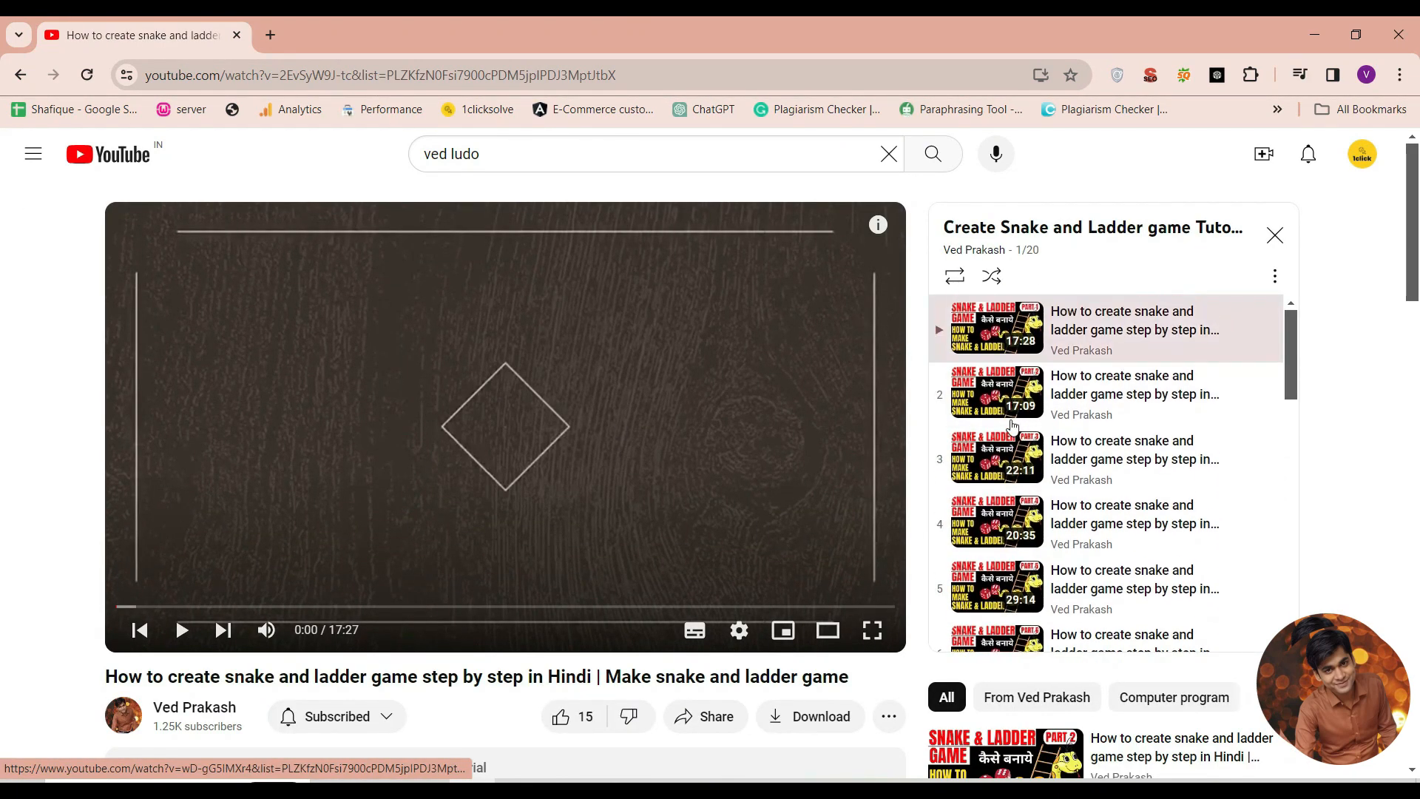
click(18, 76)
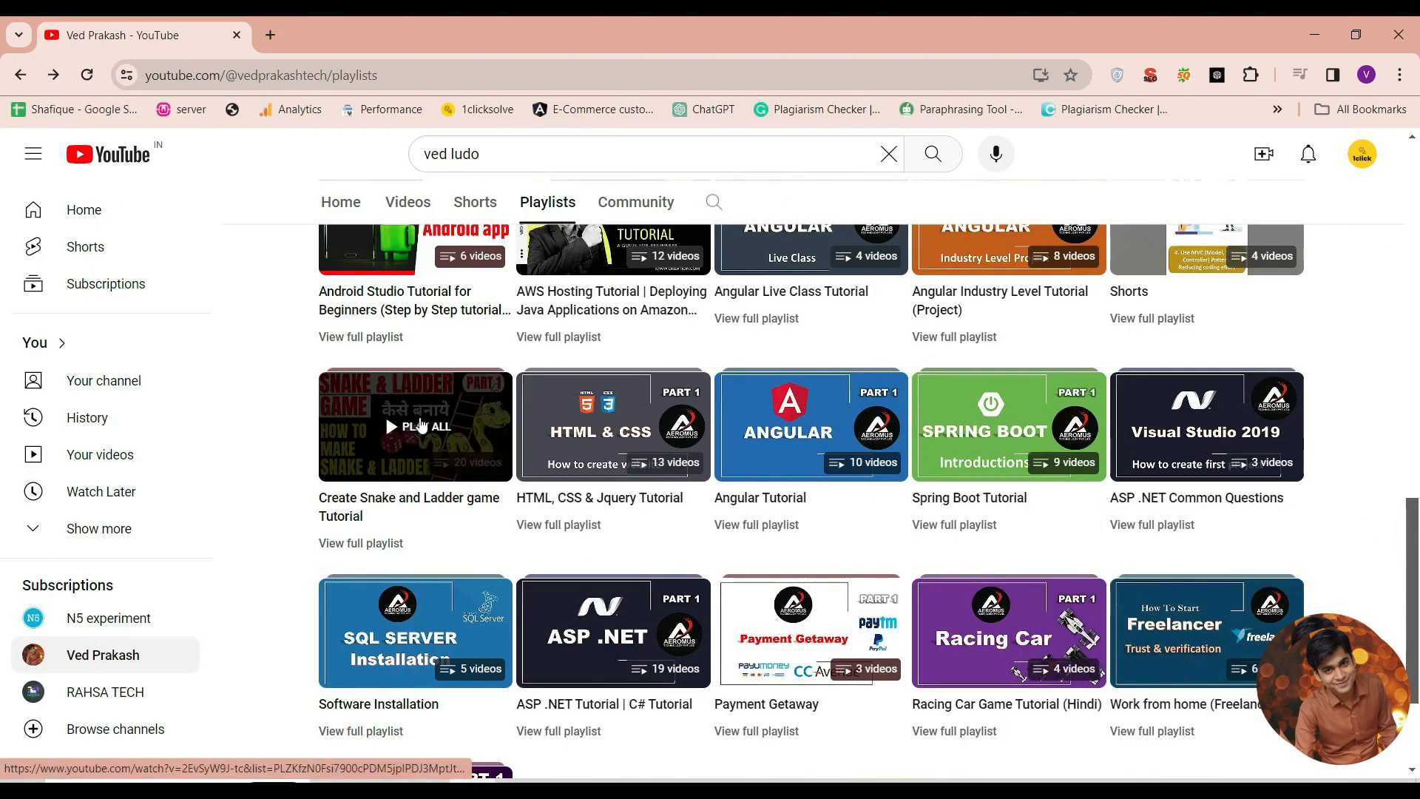
scroll(388, 416, up, 7)
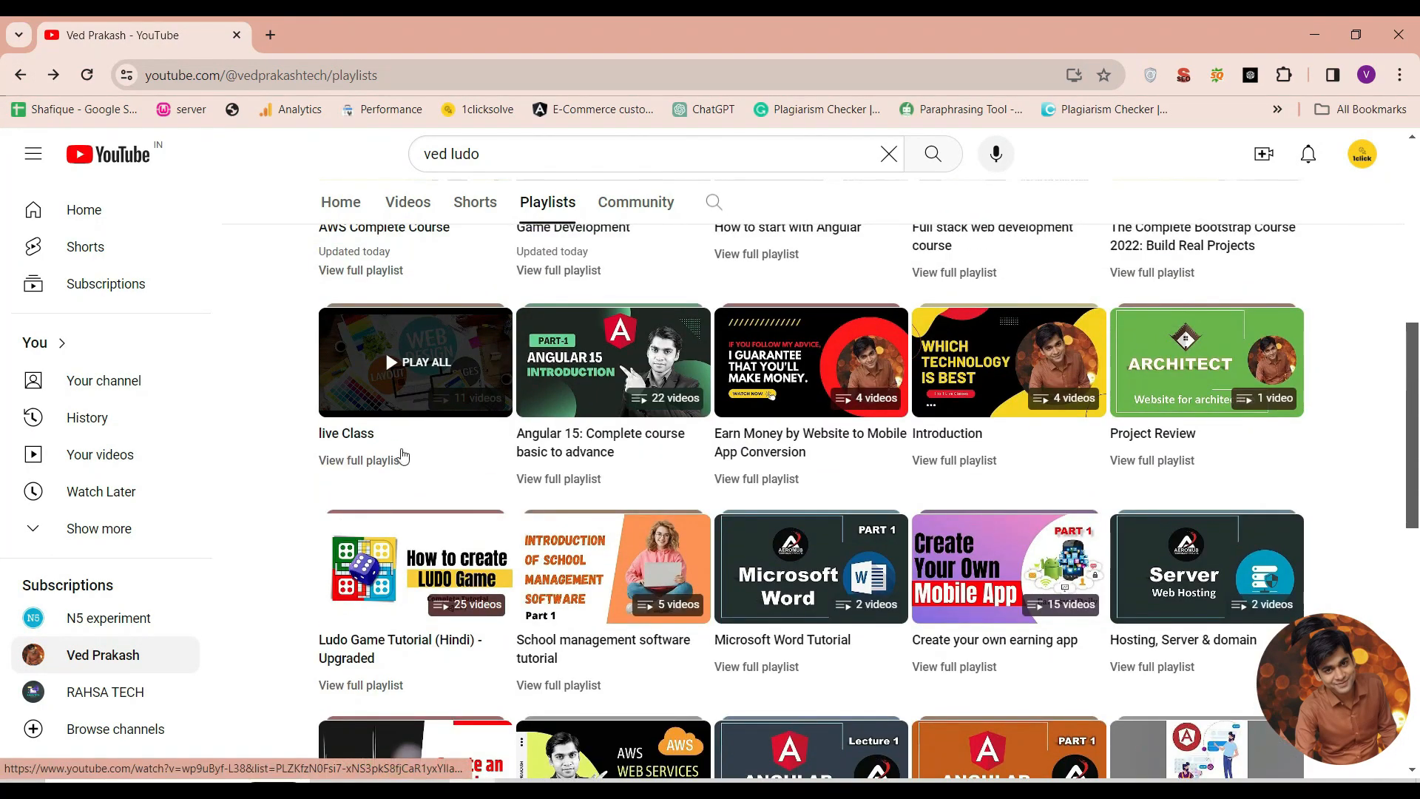
scroll(399, 333, up, 3)
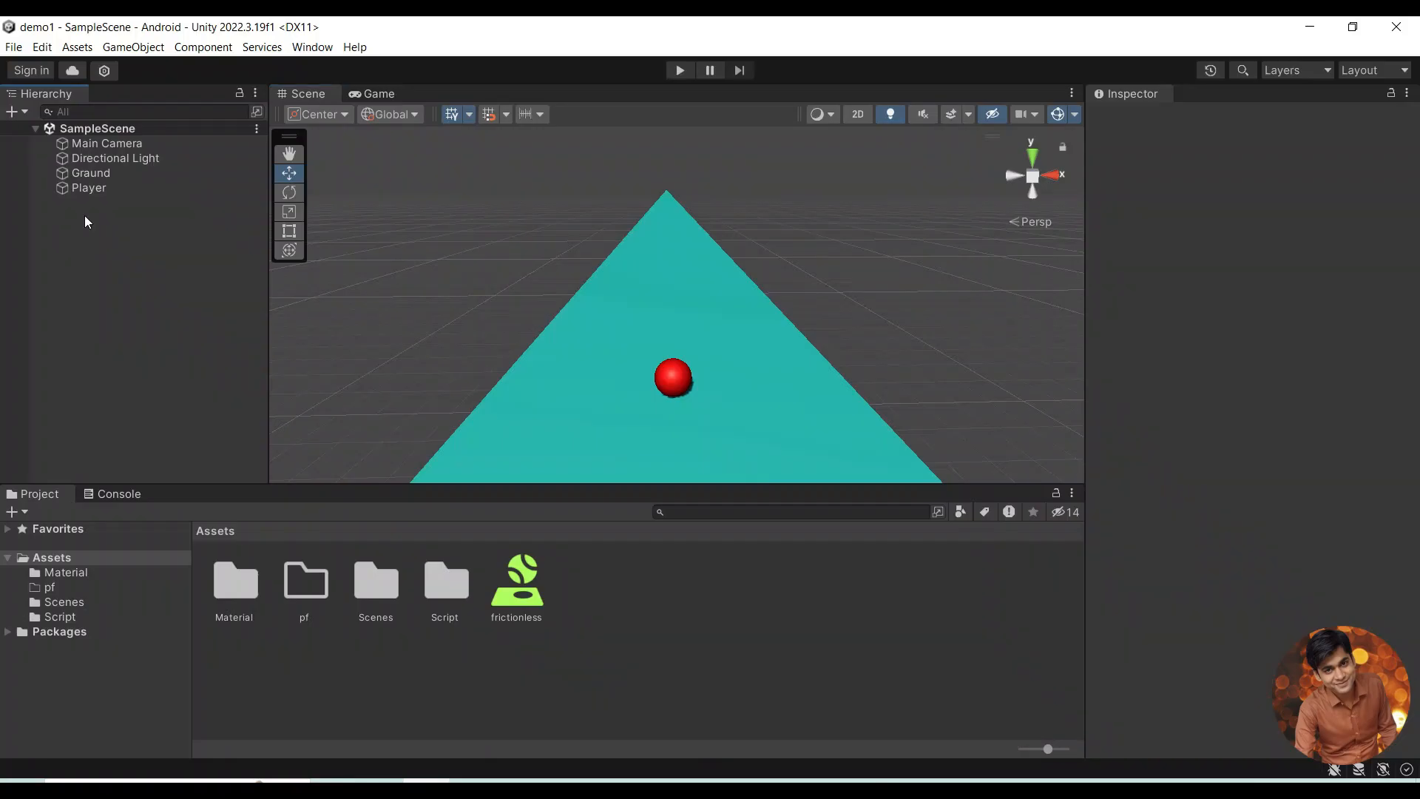
Step: Switch back to Unity, add a 3D sphere to SampleScene and reset its transform
right_click(84, 215)
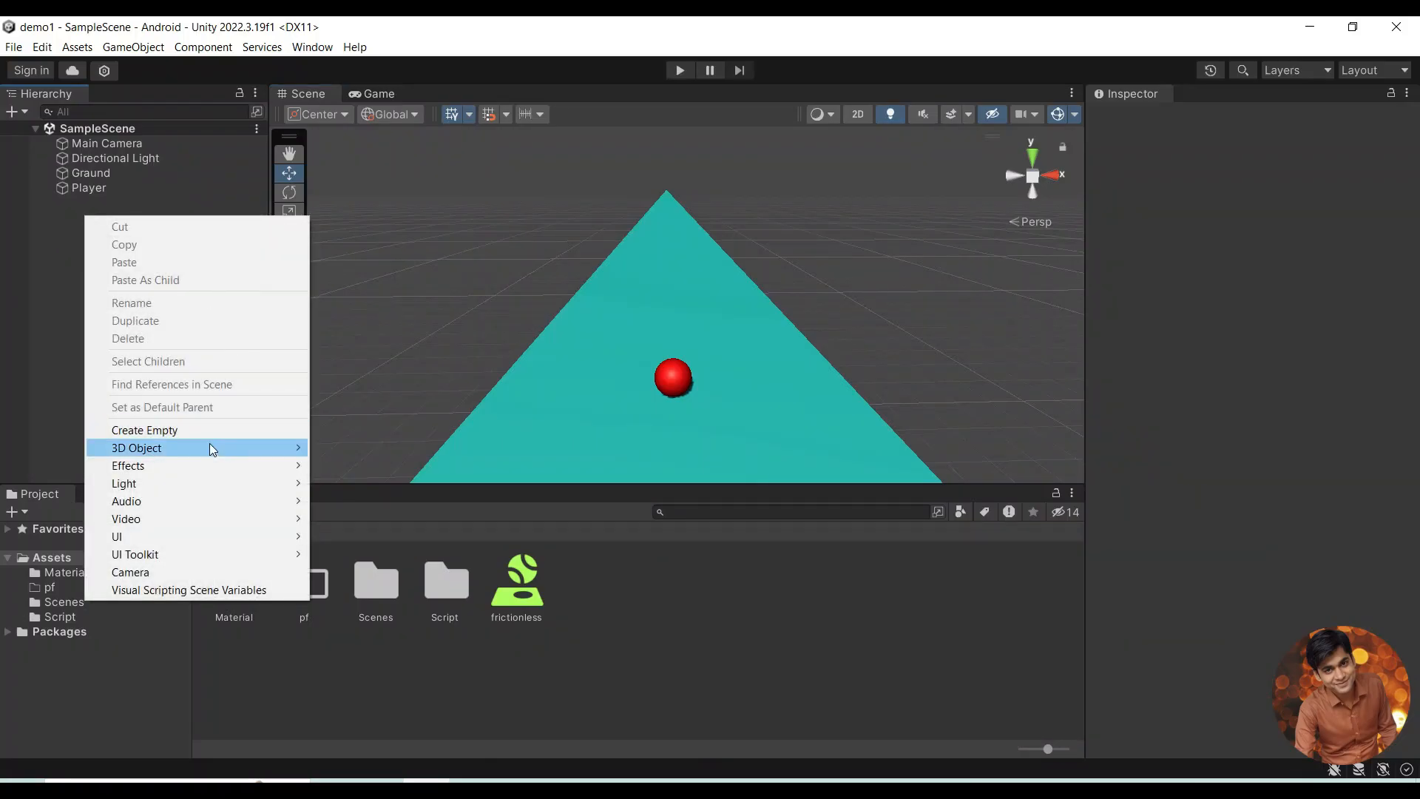
mouse_move(206, 446)
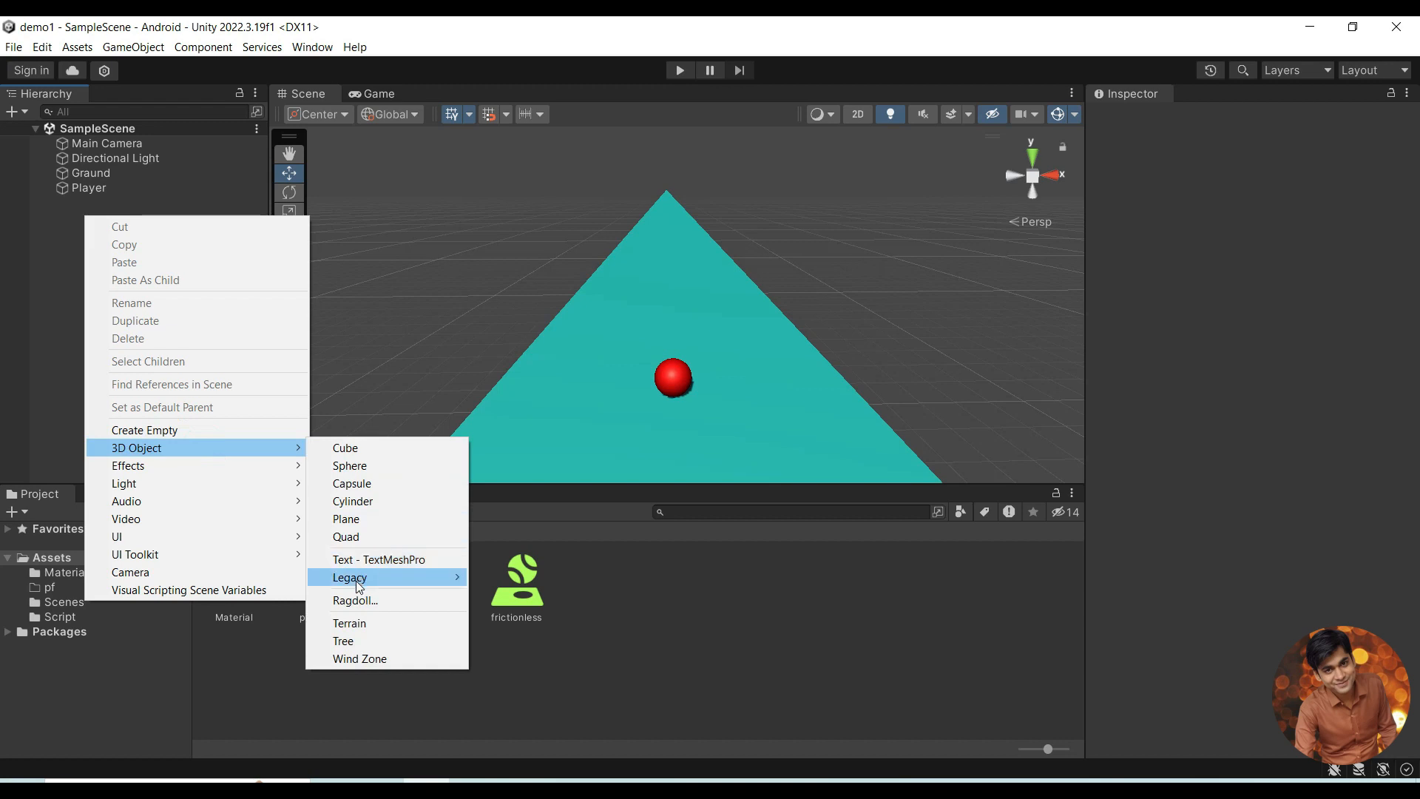
click(359, 466)
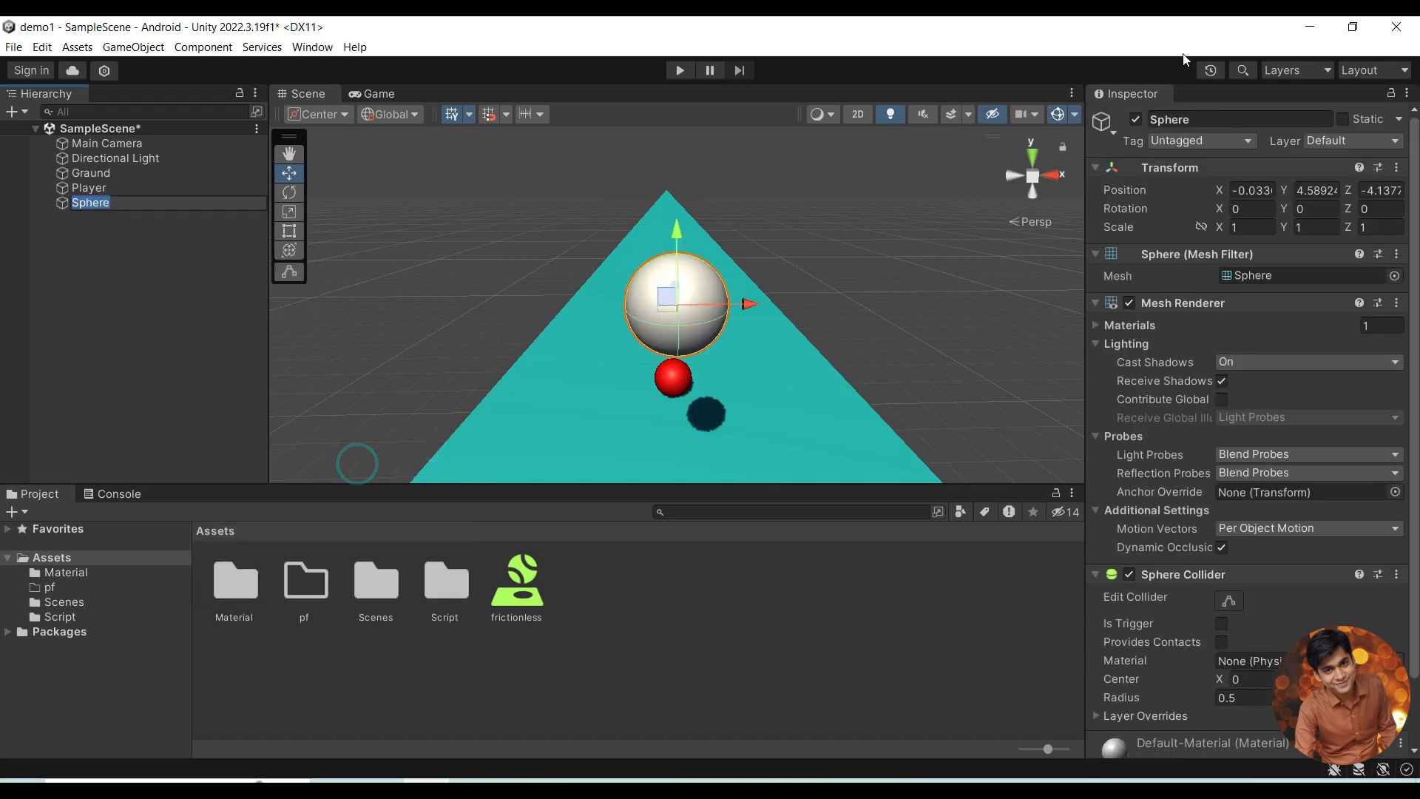
click(1396, 169)
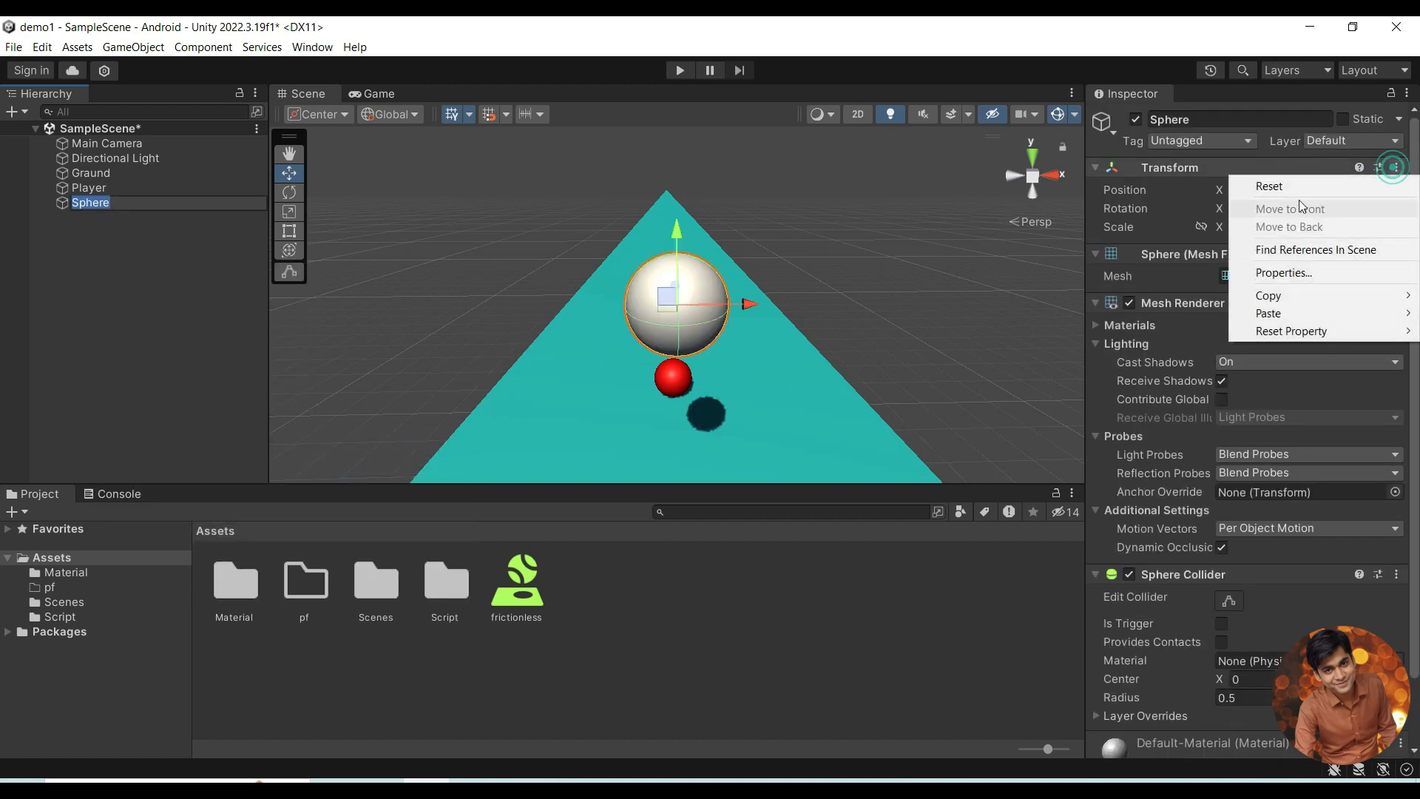
click(1264, 183)
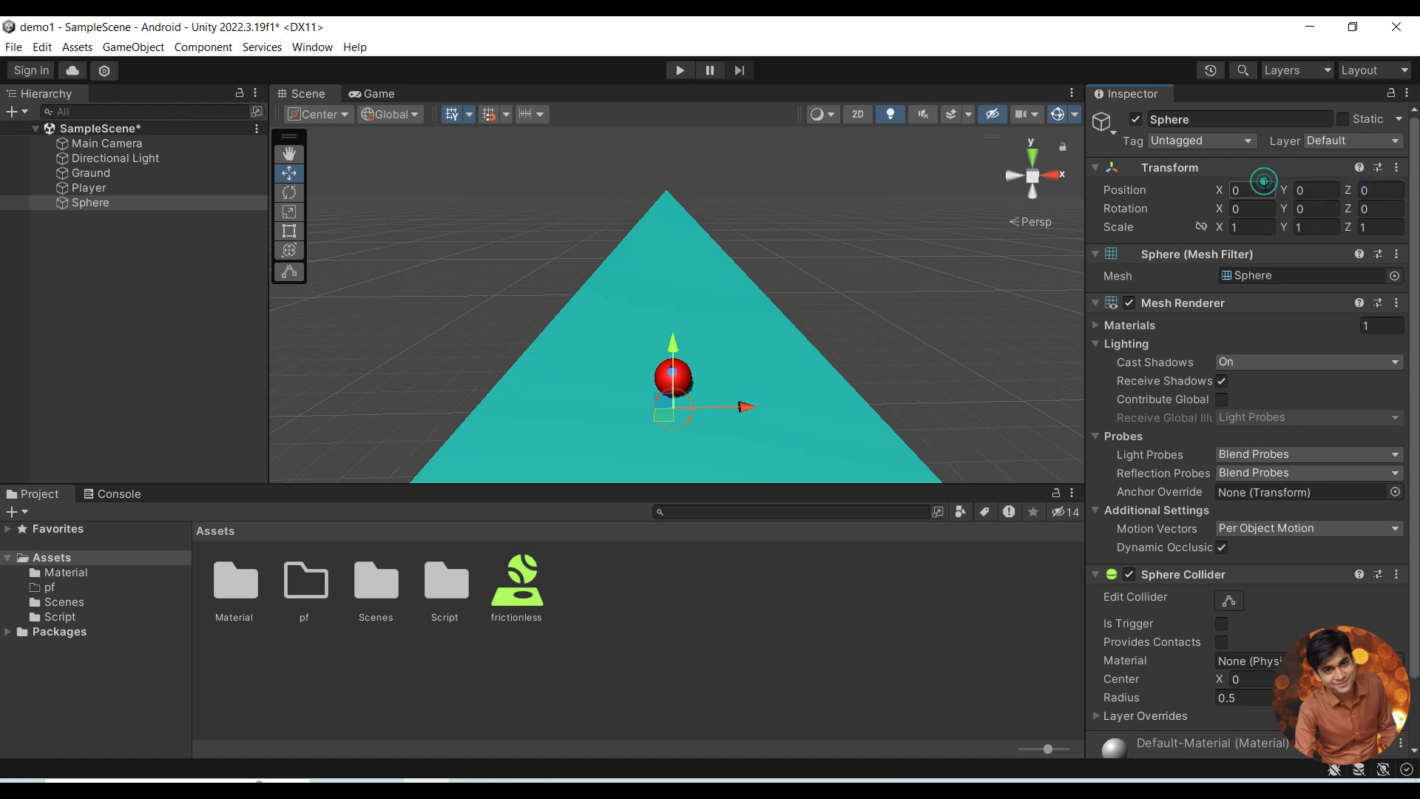
Step: Set the new sphere's position to Y 1 and Z -1.92
click(1301, 190)
text(1)
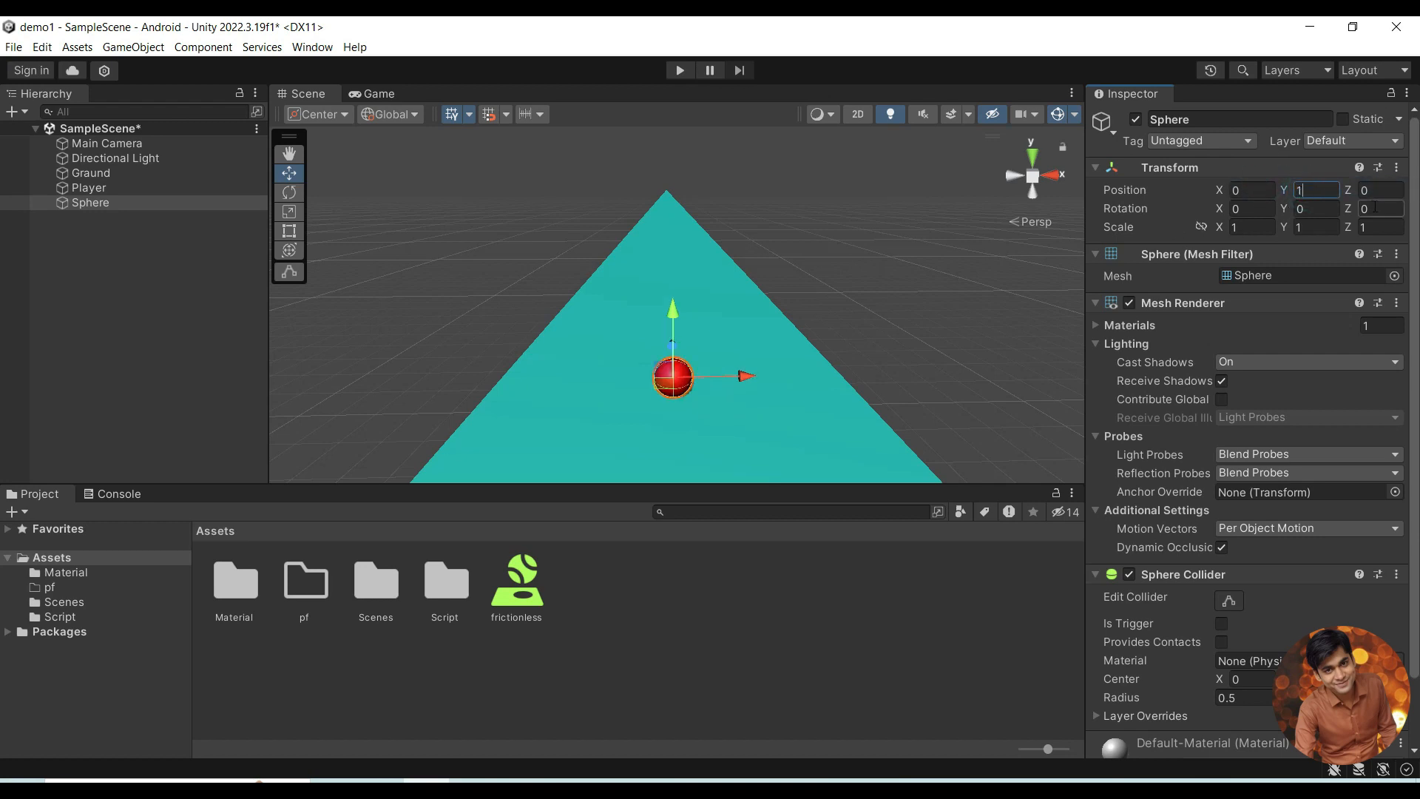
click(1361, 191)
text(-1.92)
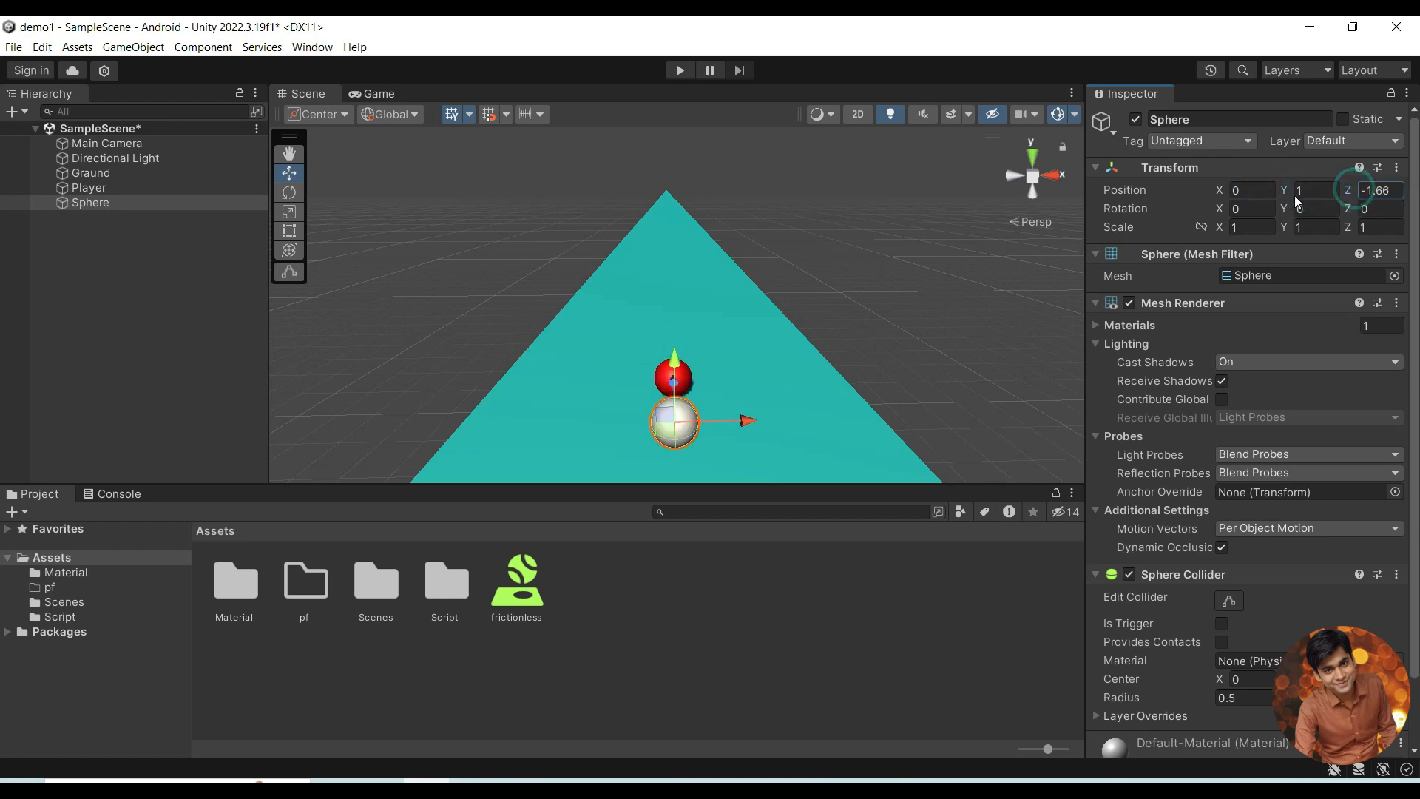
click(914, 294)
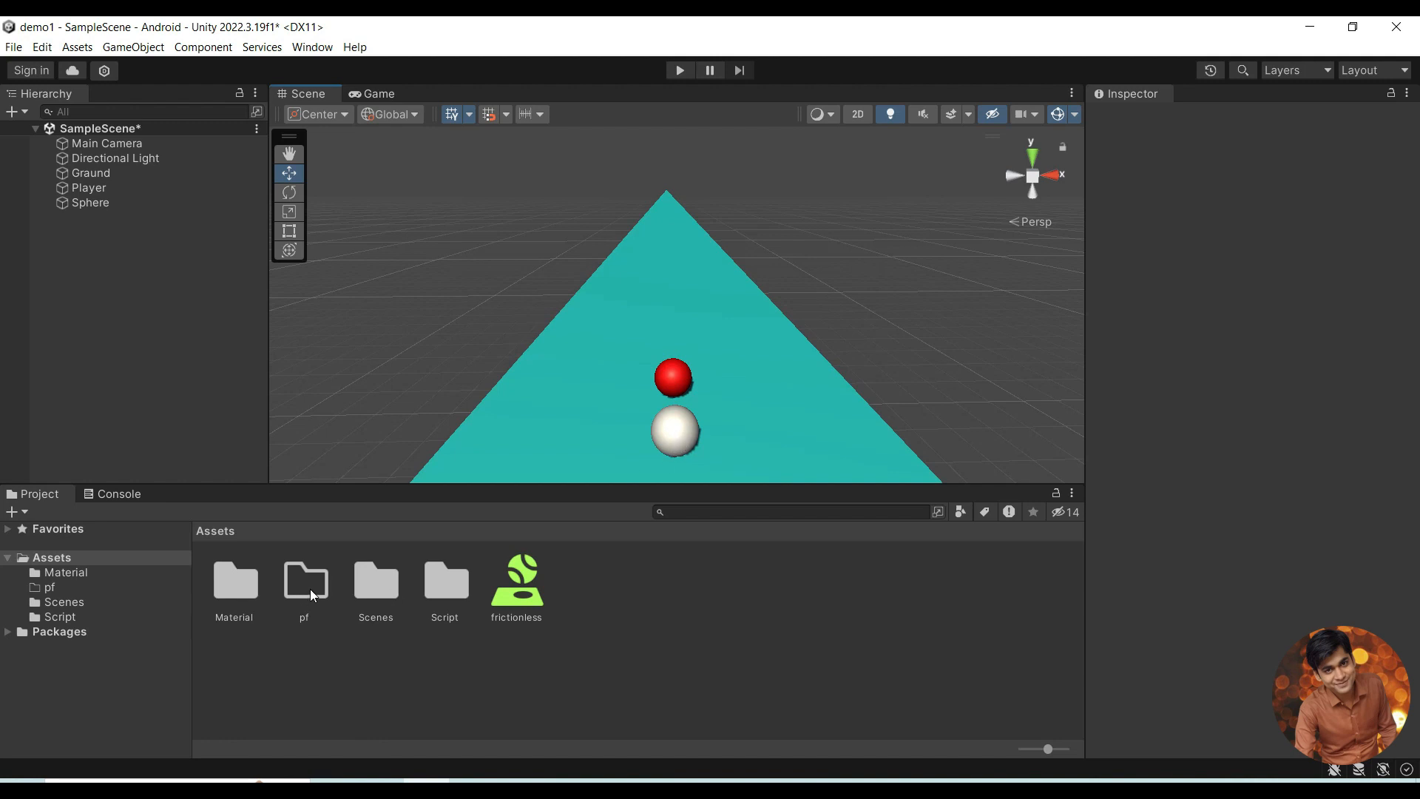
Step: Delete the existing Yello material from the project's Material folder
double_click(233, 578)
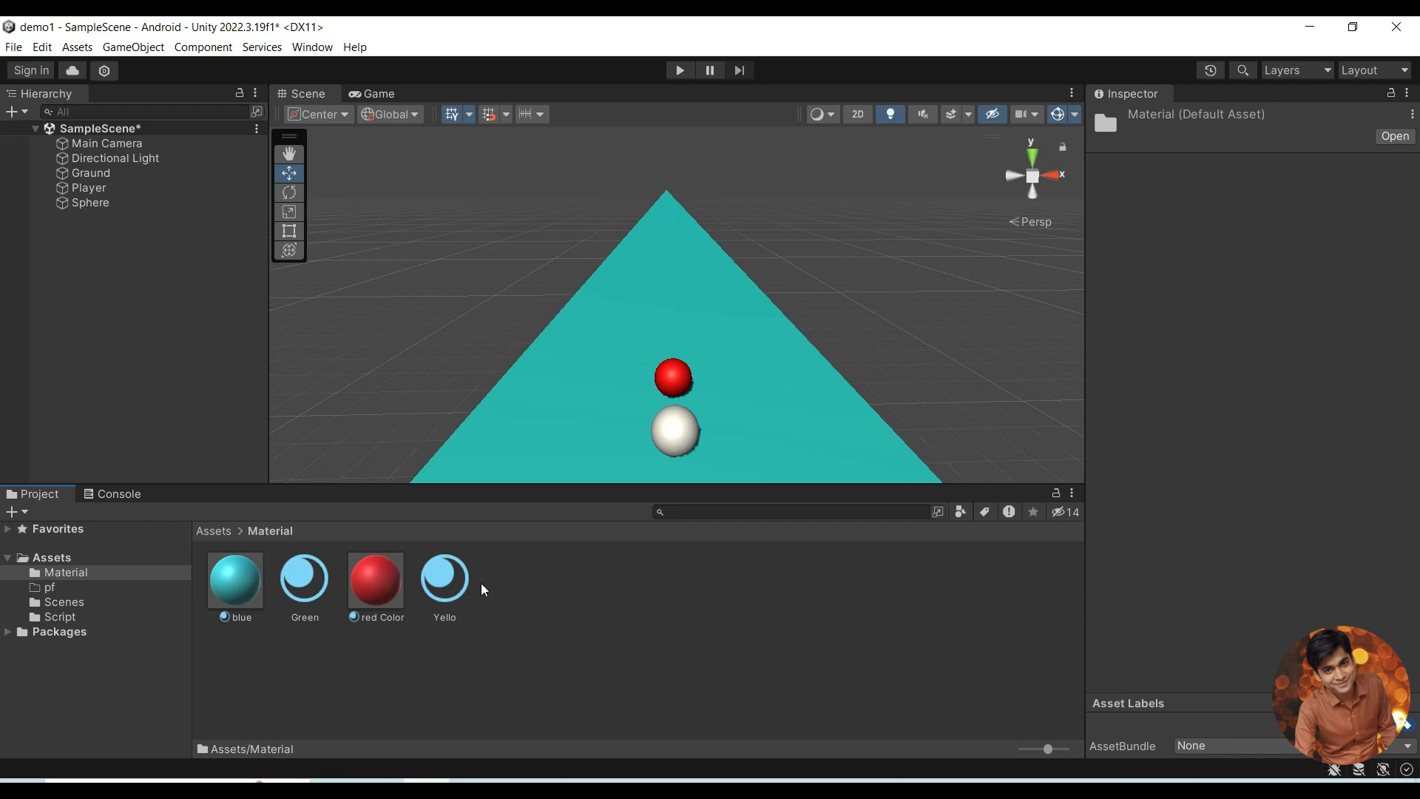
right_click(518, 586)
click(447, 580)
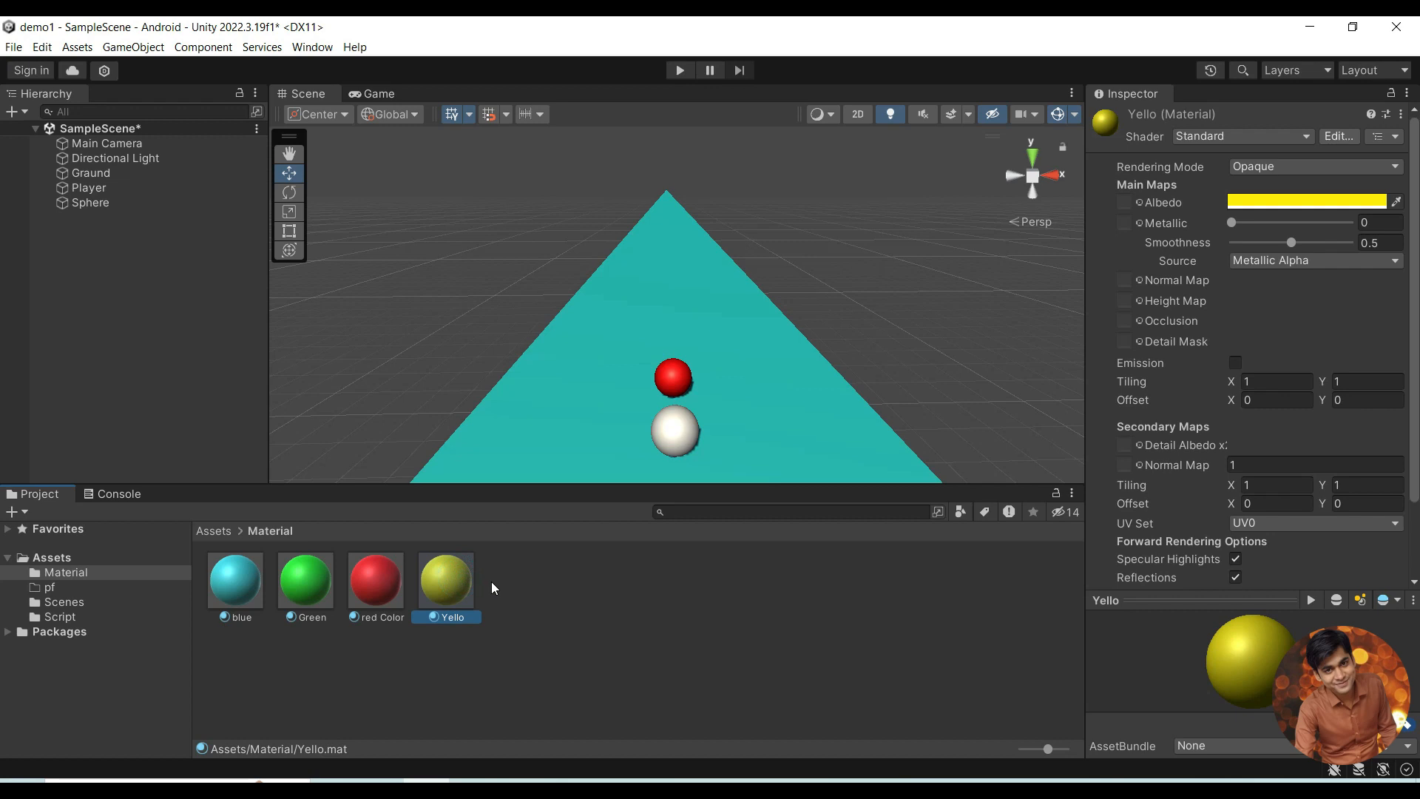
key(Delete)
click(754, 438)
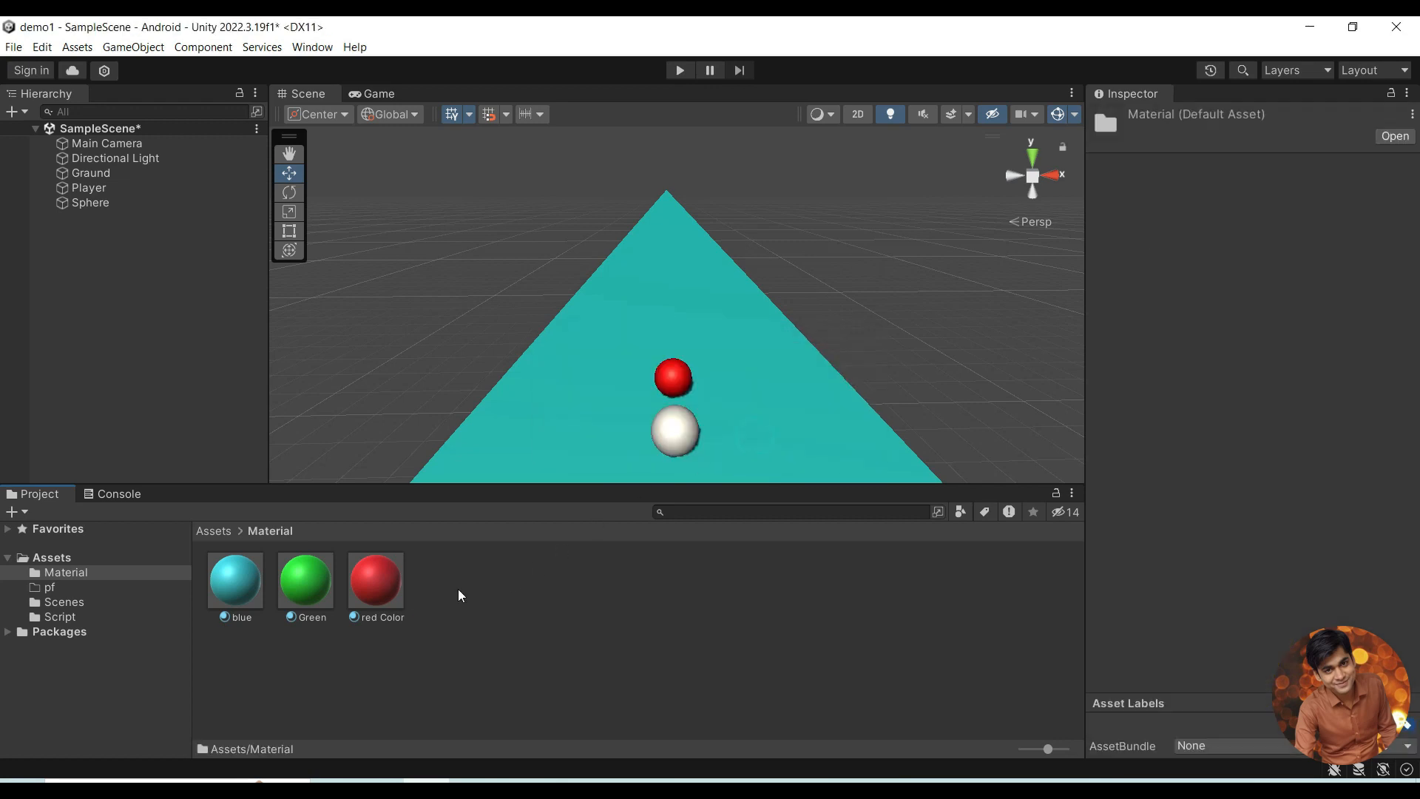
Step: Create a new material named Yello in the Material folder
right_click(460, 589)
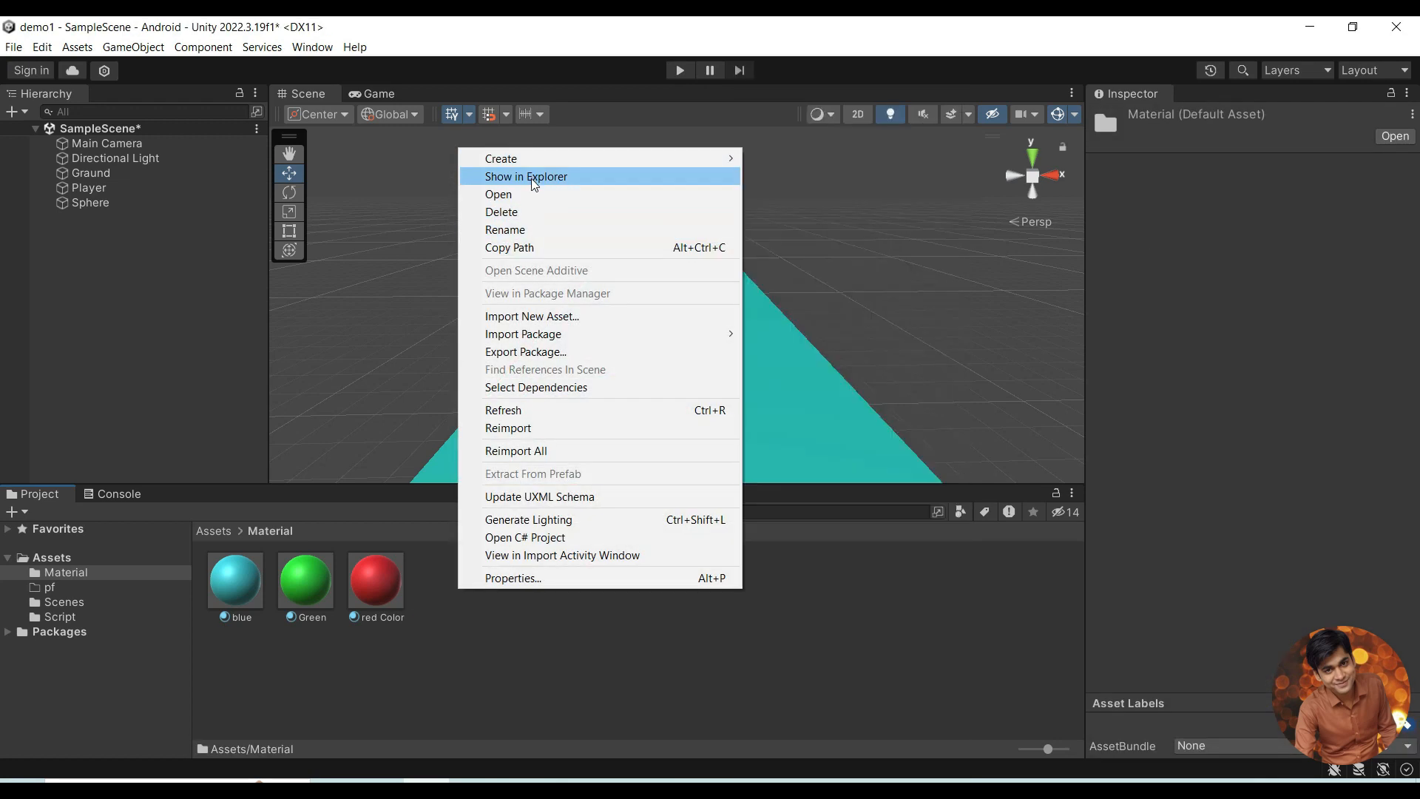
mouse_move(553, 161)
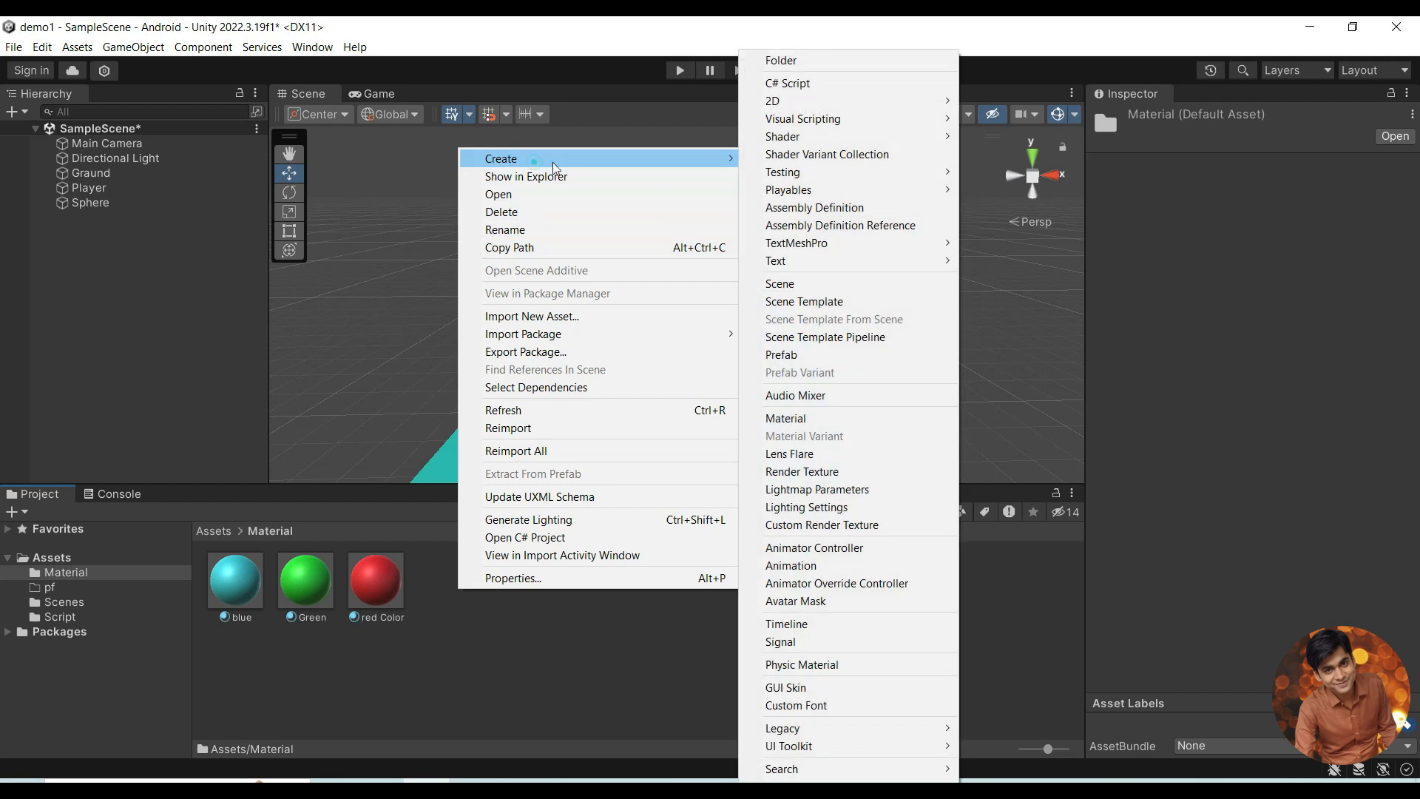
click(795, 418)
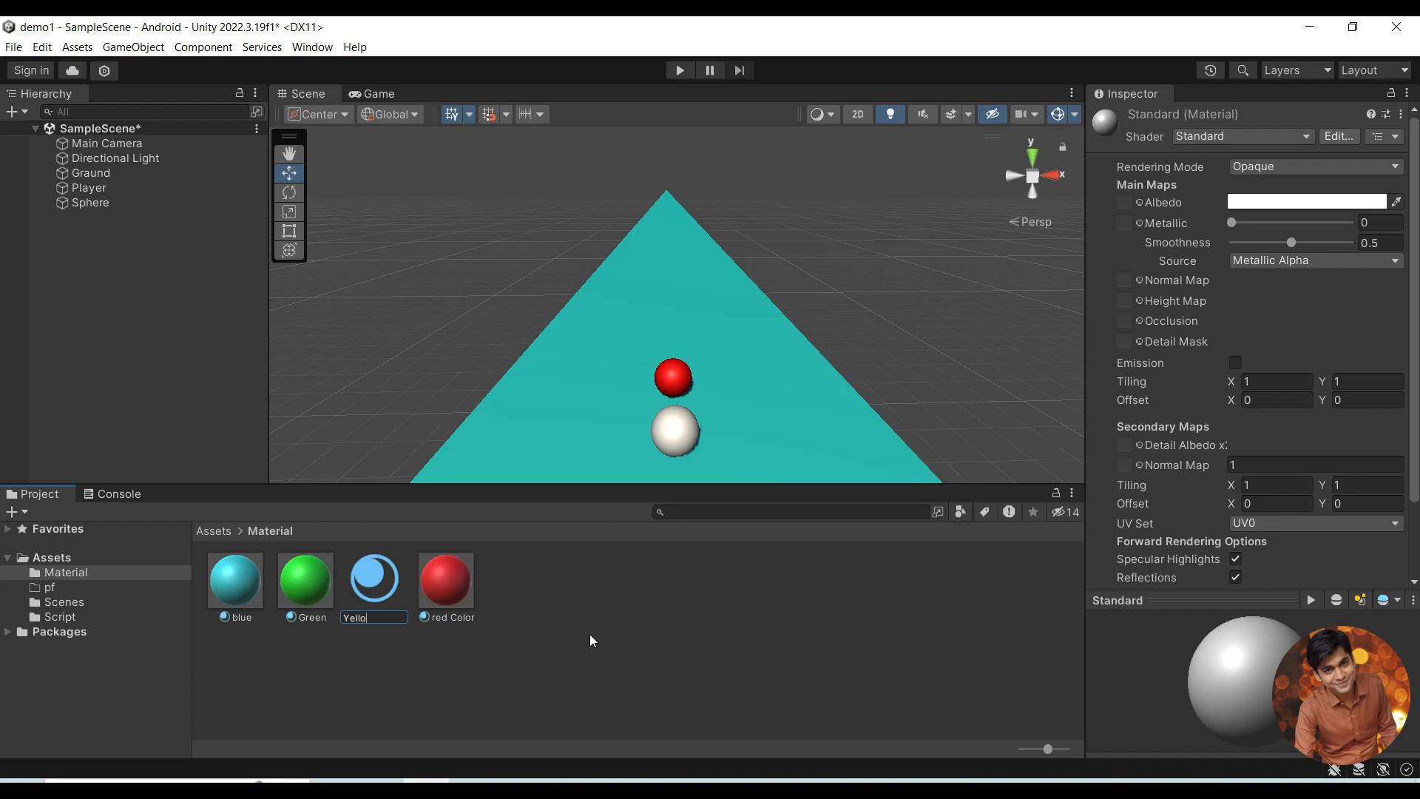
key(Return)
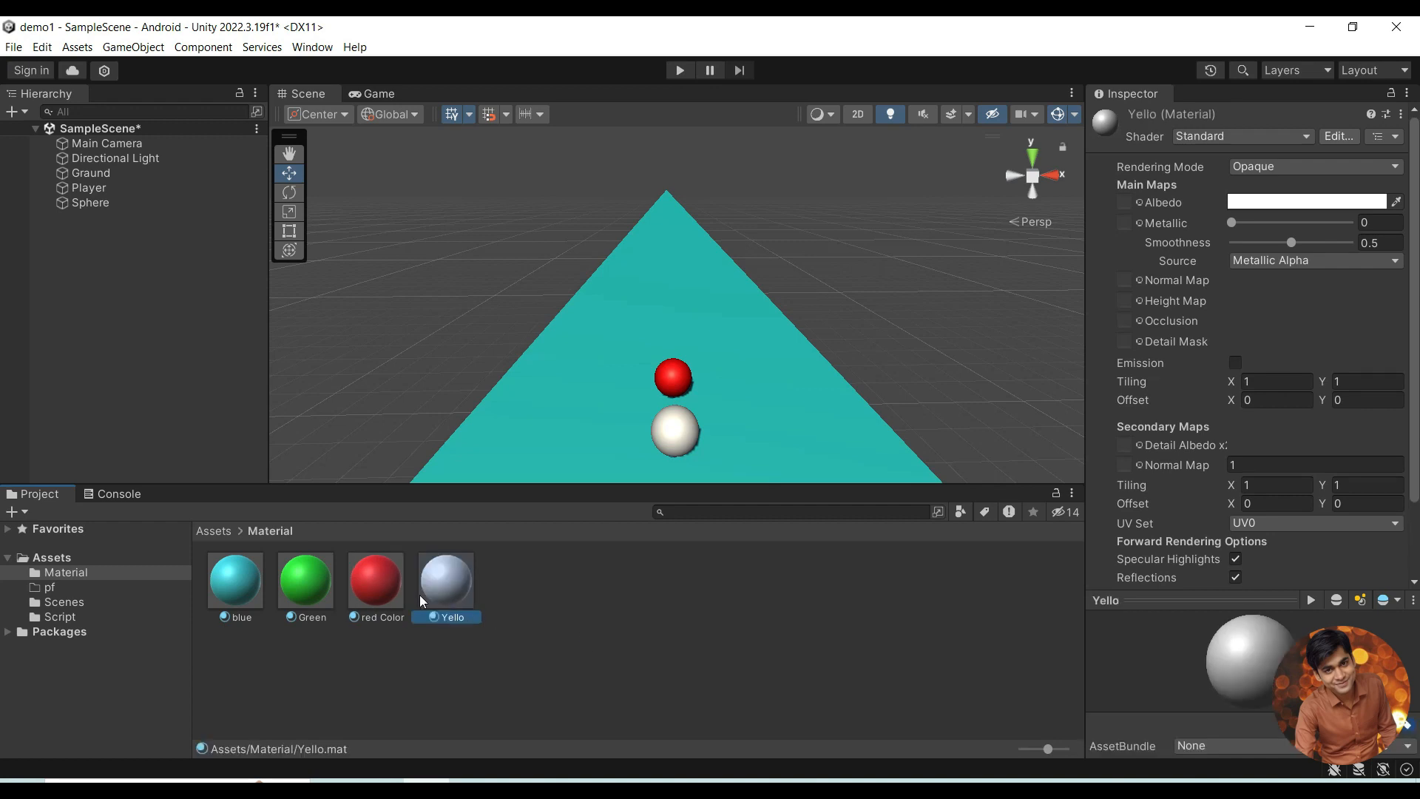
Step: Set the Yello material's albedo colour to yellow and apply the material to the white sphere in the scene
click(1394, 200)
click(1371, 205)
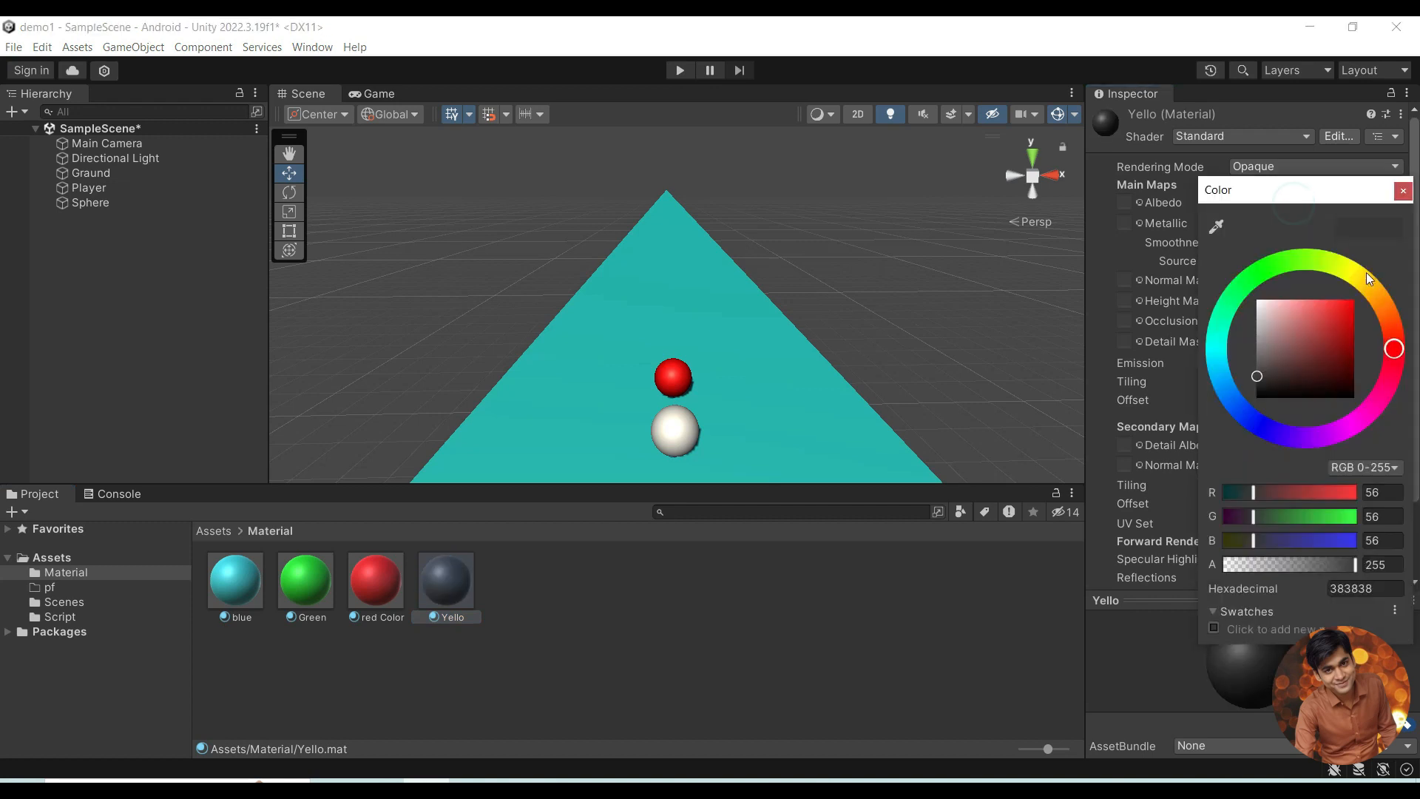
click(1364, 280)
click(1354, 304)
click(914, 233)
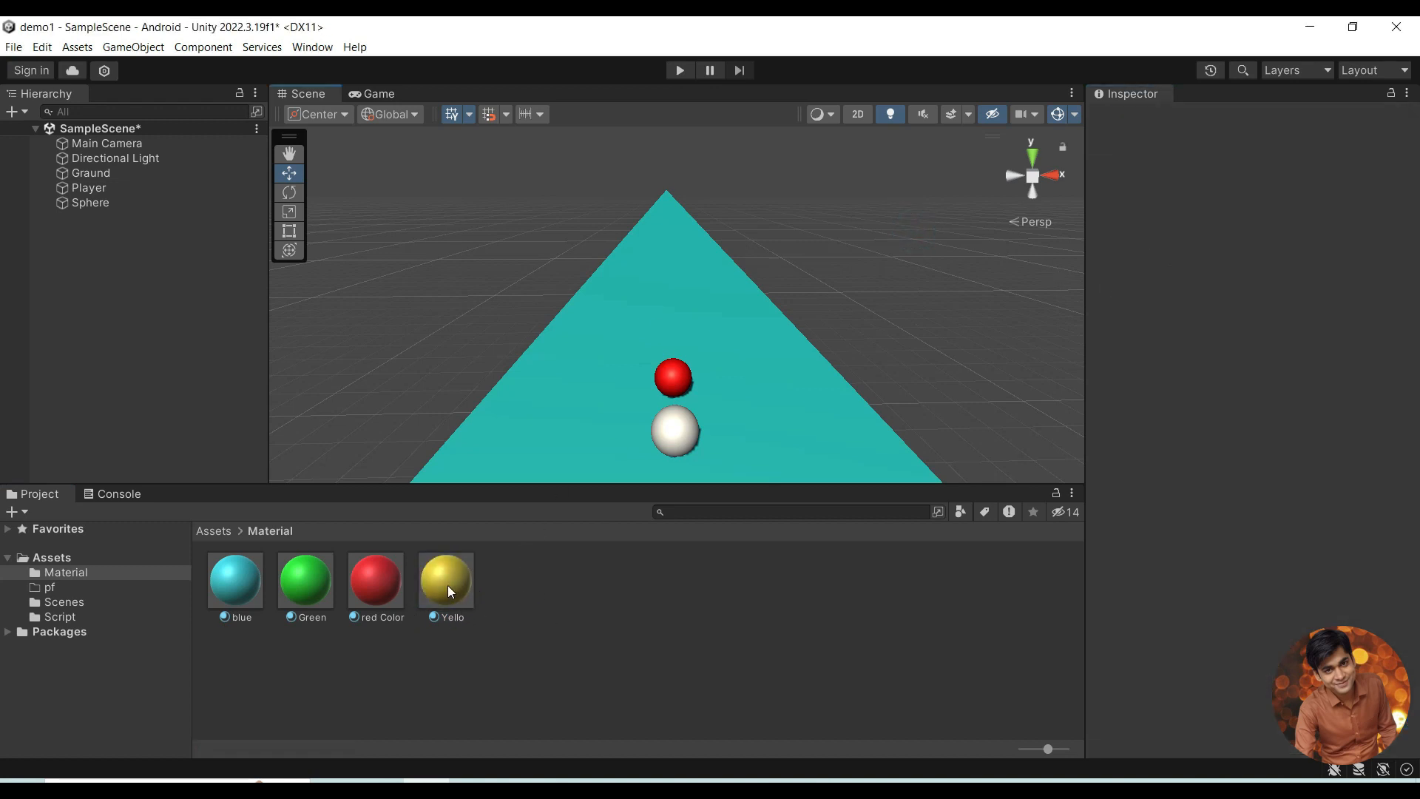
drag(449, 584, 665, 438)
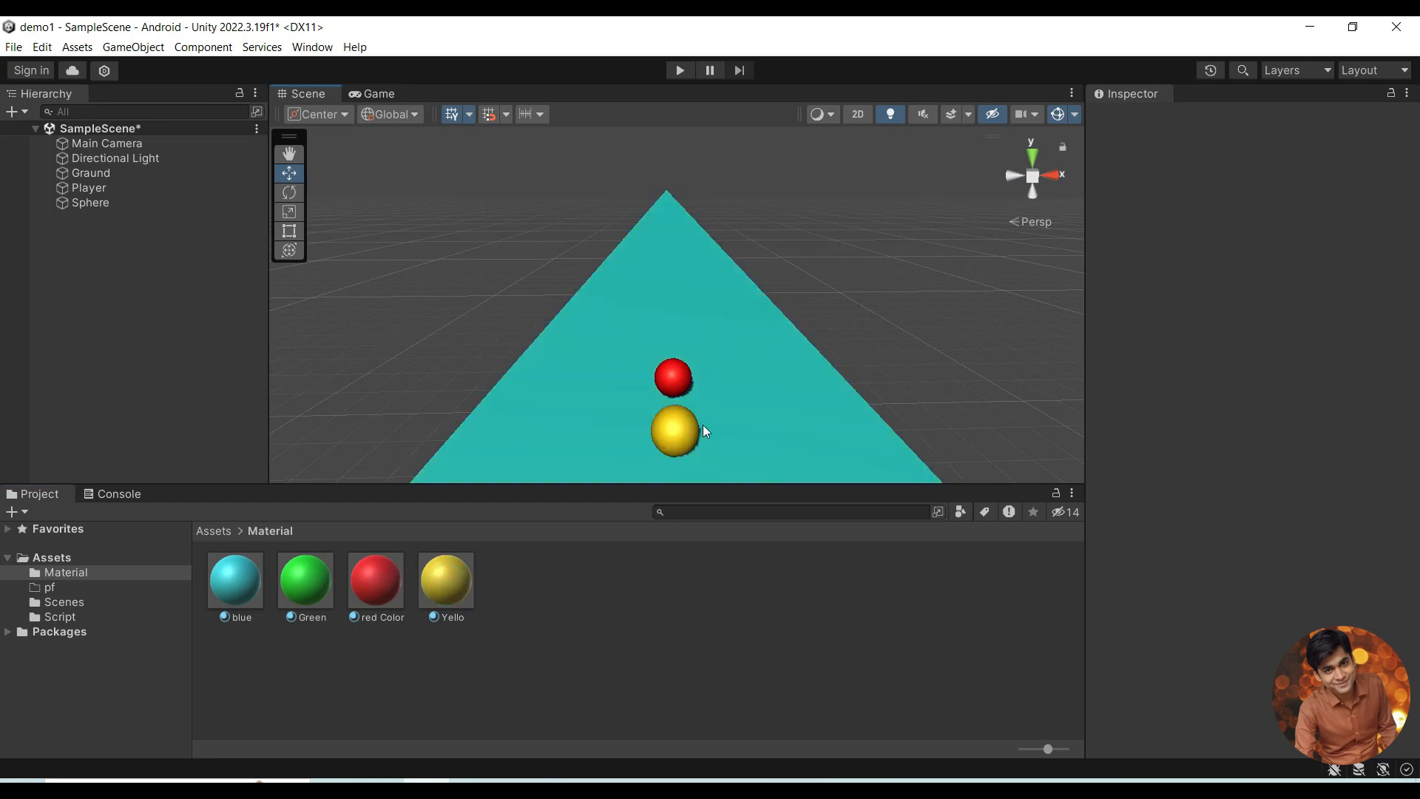
click(960, 312)
Step: Rename the Sphere object in the scene as YelloObs
click(88, 202)
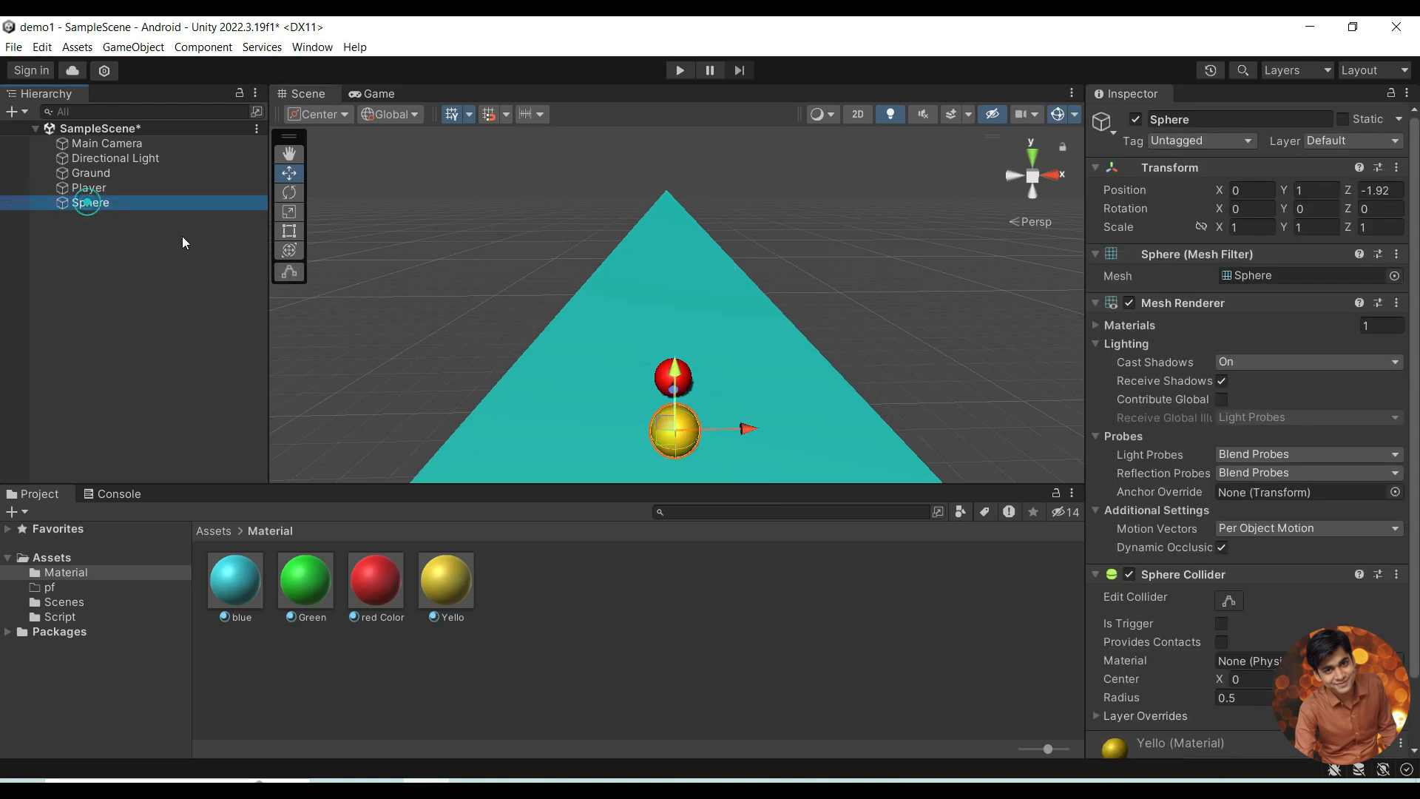
right_click(89, 202)
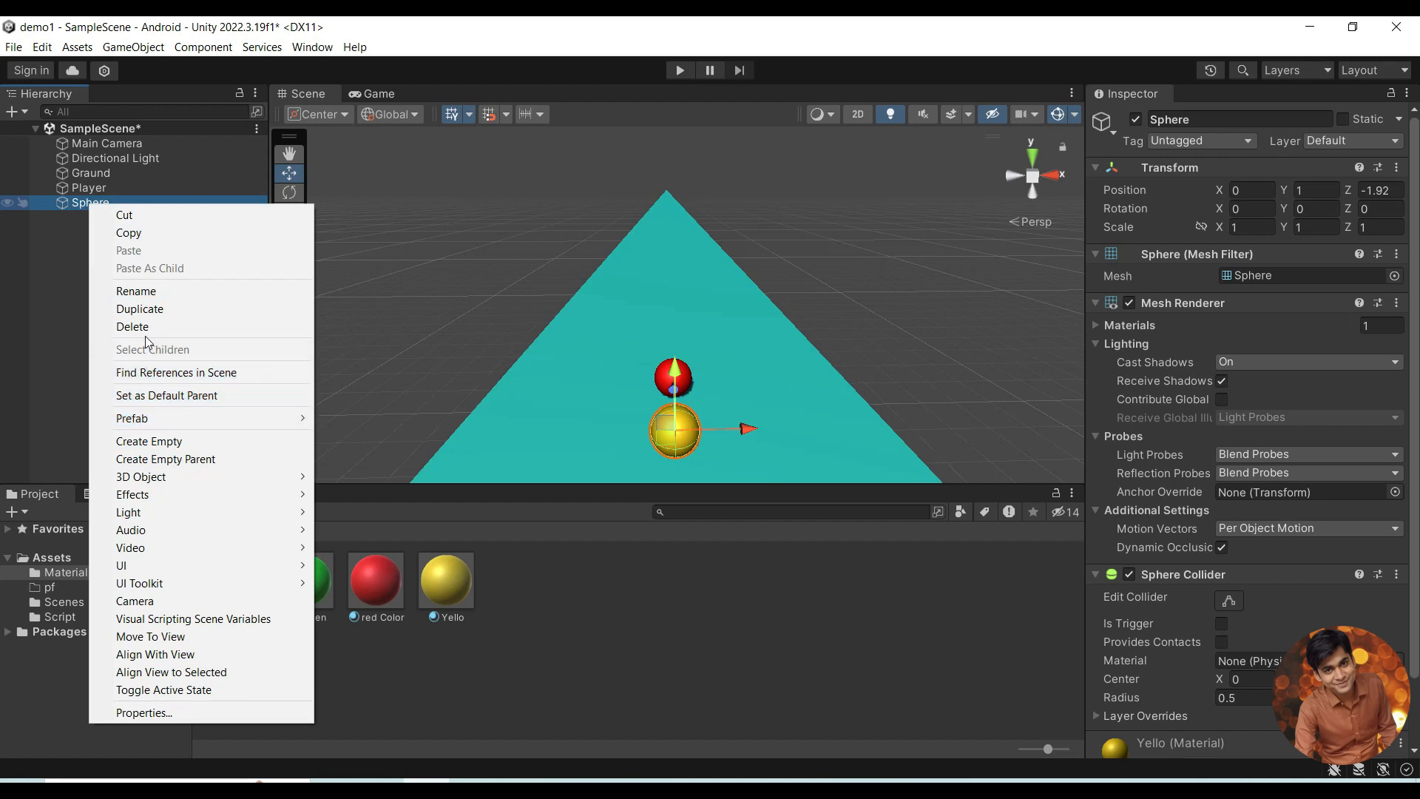
click(155, 291)
text(Y)
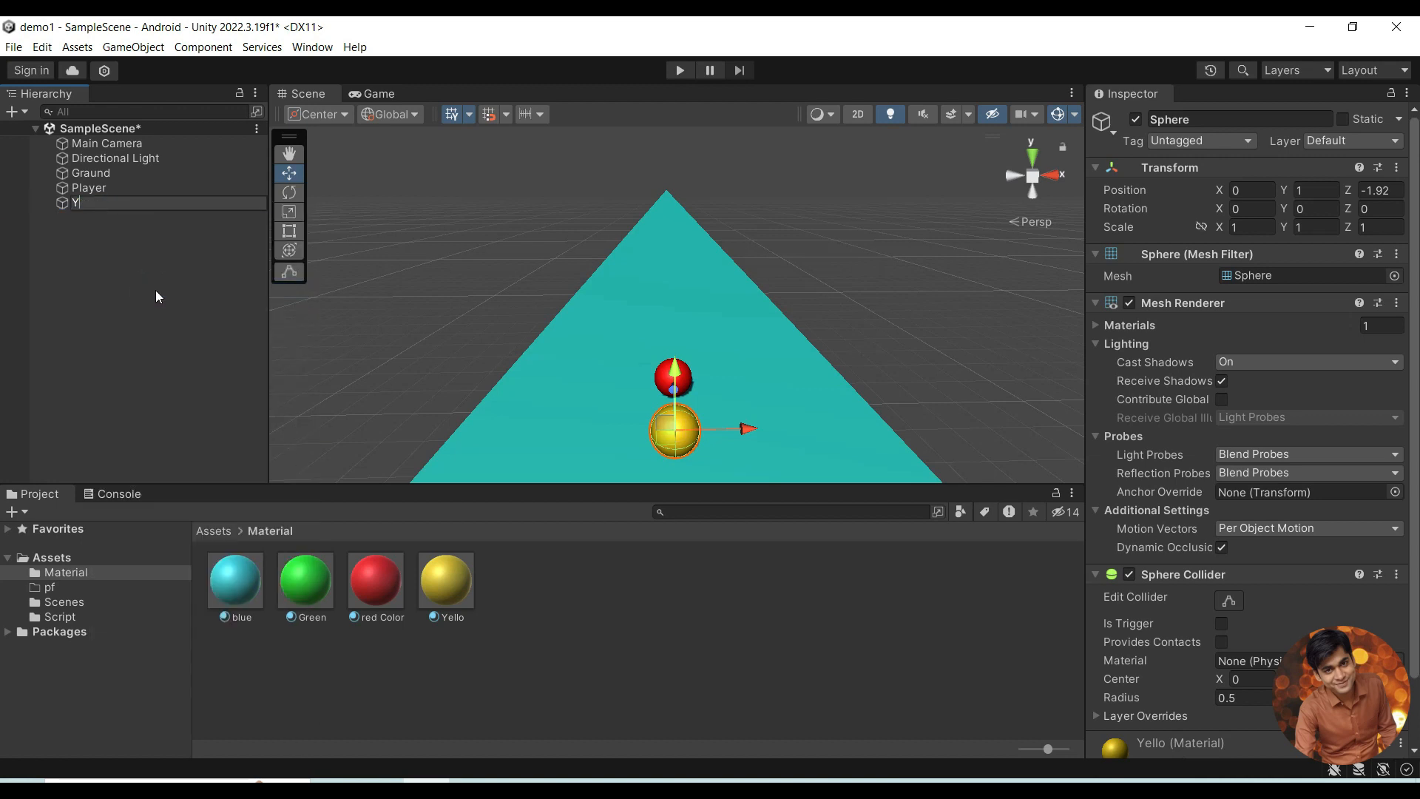
text(elloObs)
key(Return)
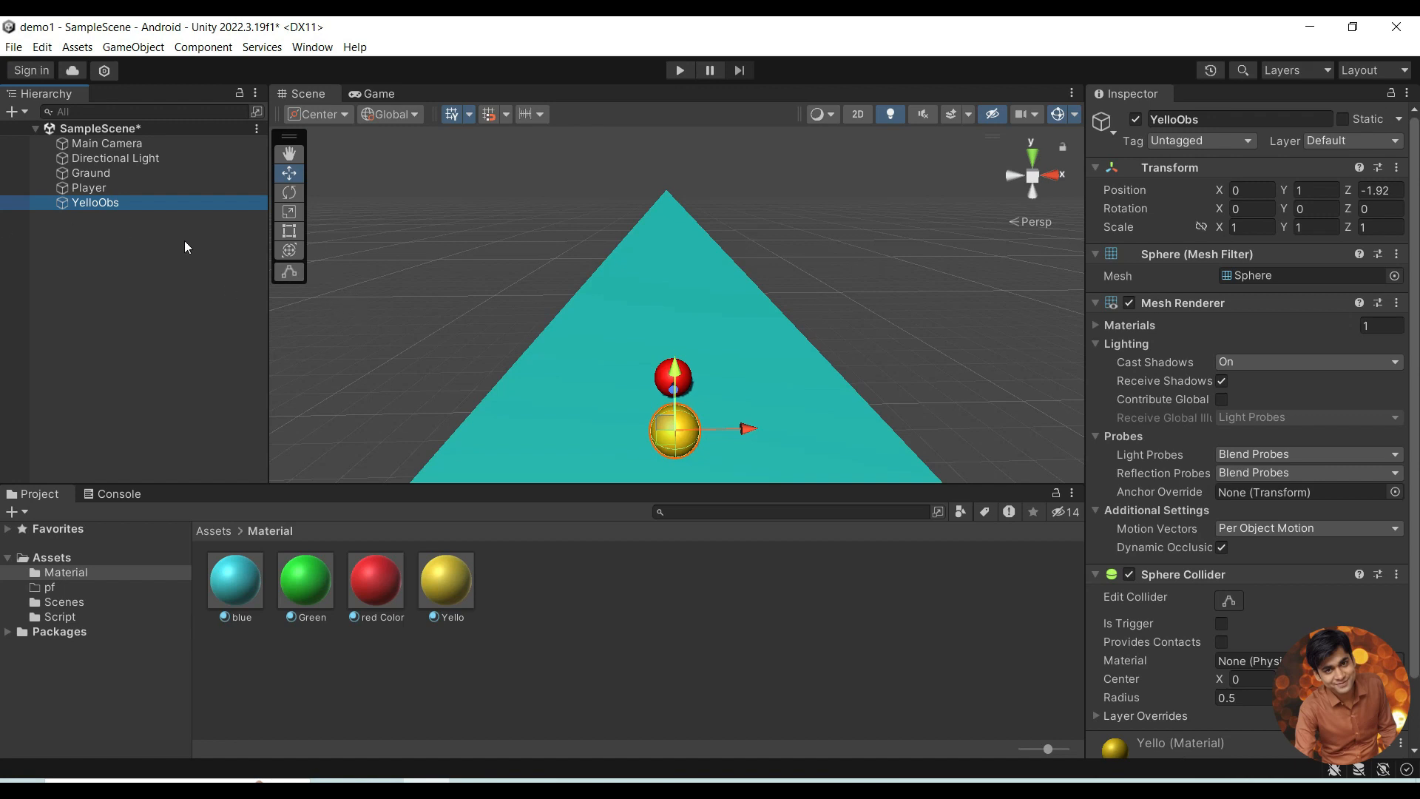
Step: Duplicate YelloObs twice and rename the copies BlueObs and GreenObs
key(ctrl+d)
key(ctrl+d)
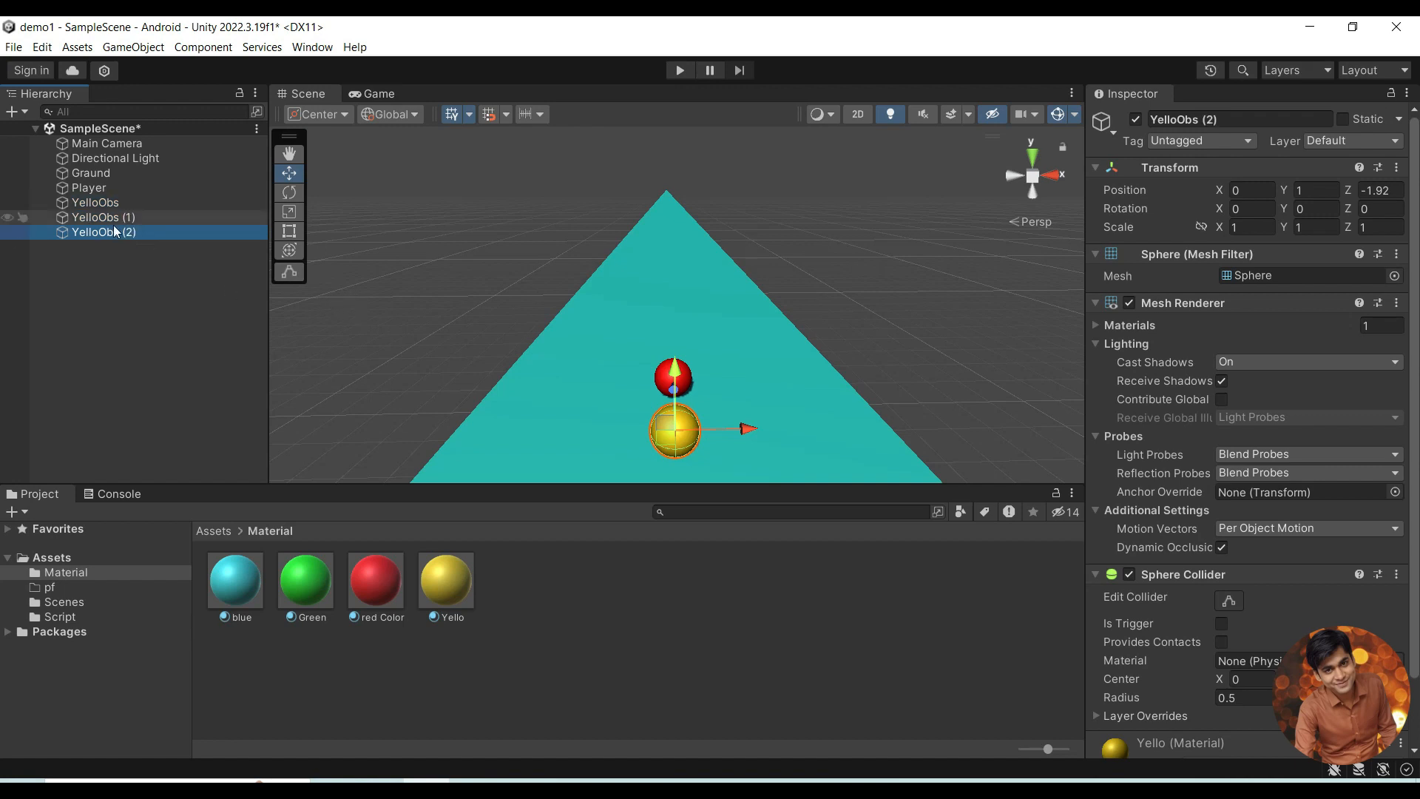
click(97, 219)
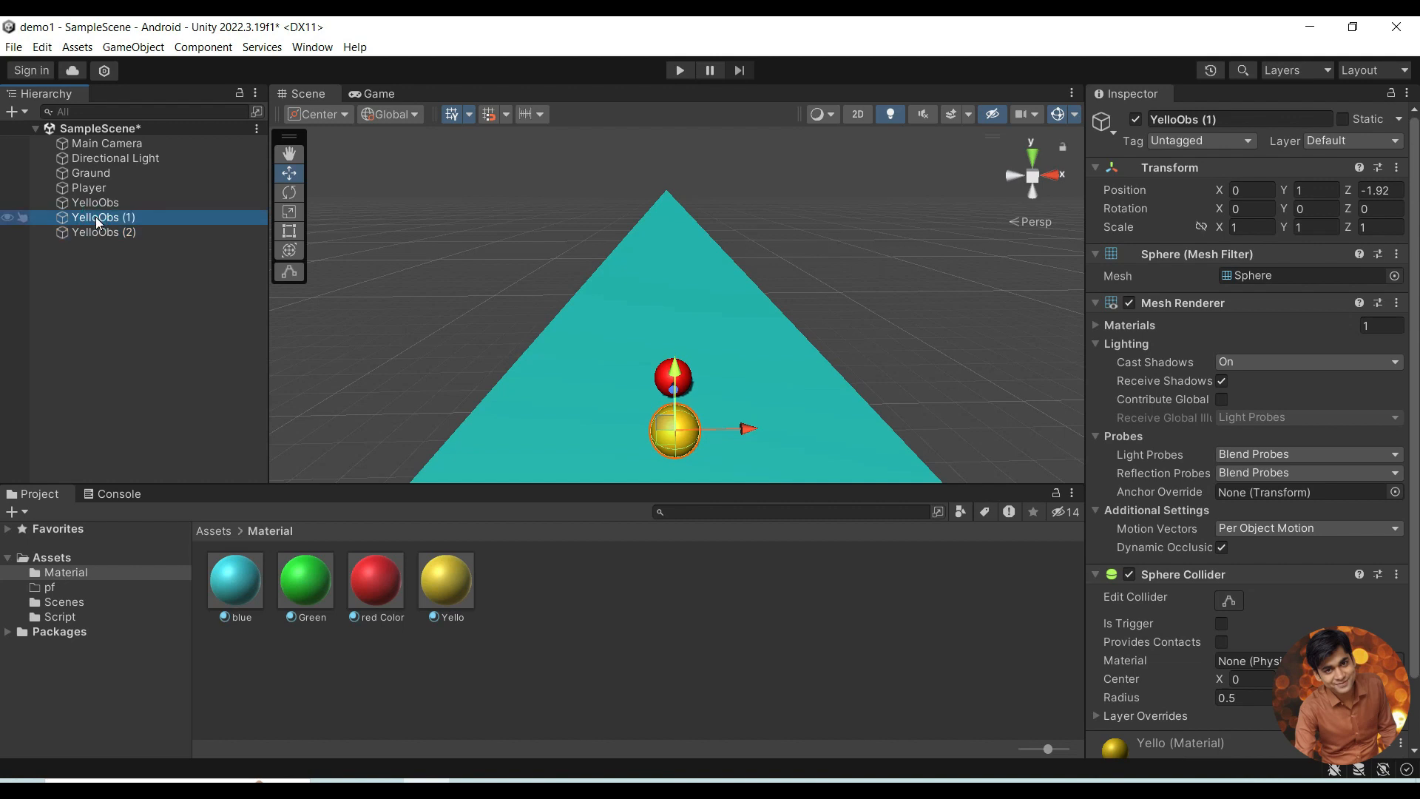
click(94, 219)
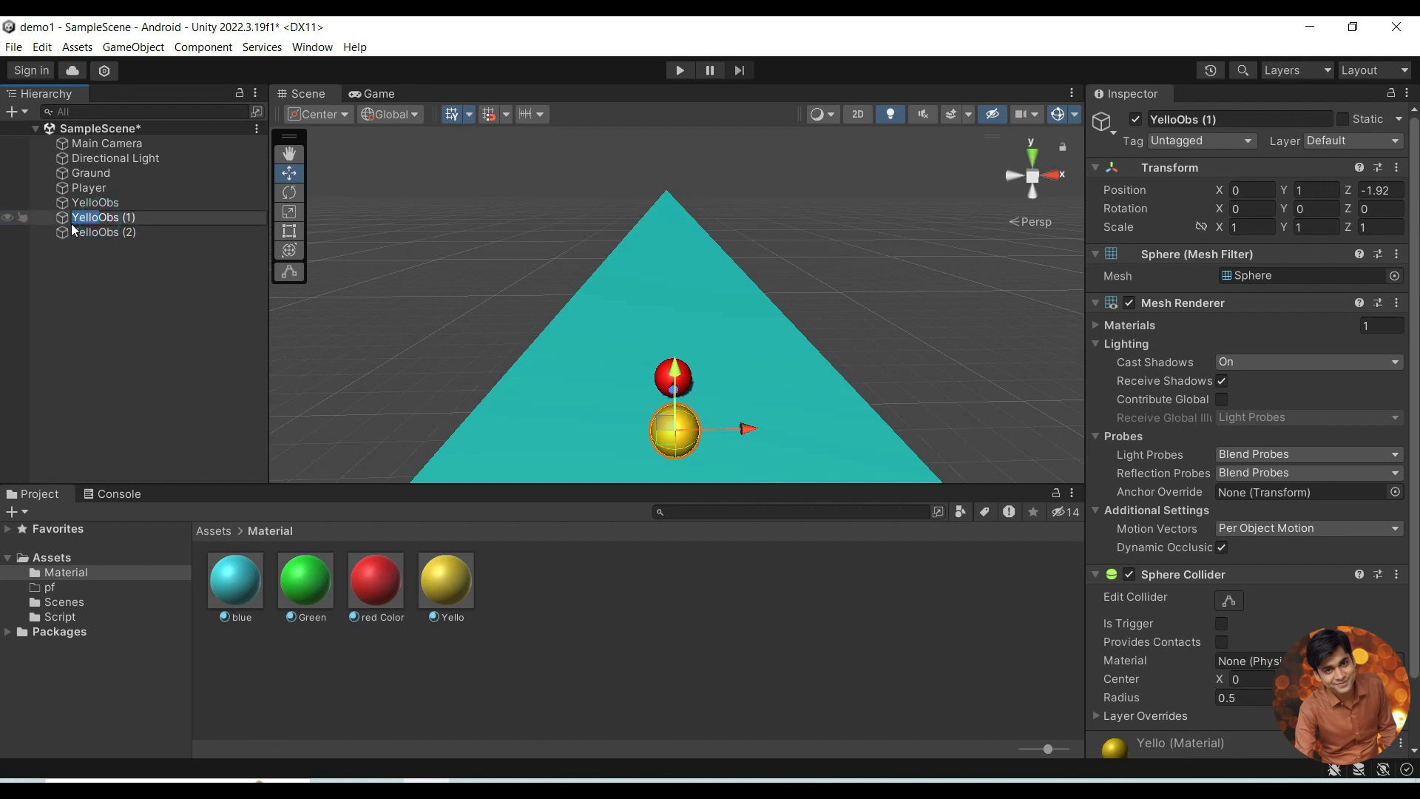
text(Blue)
key(Return)
click(91, 232)
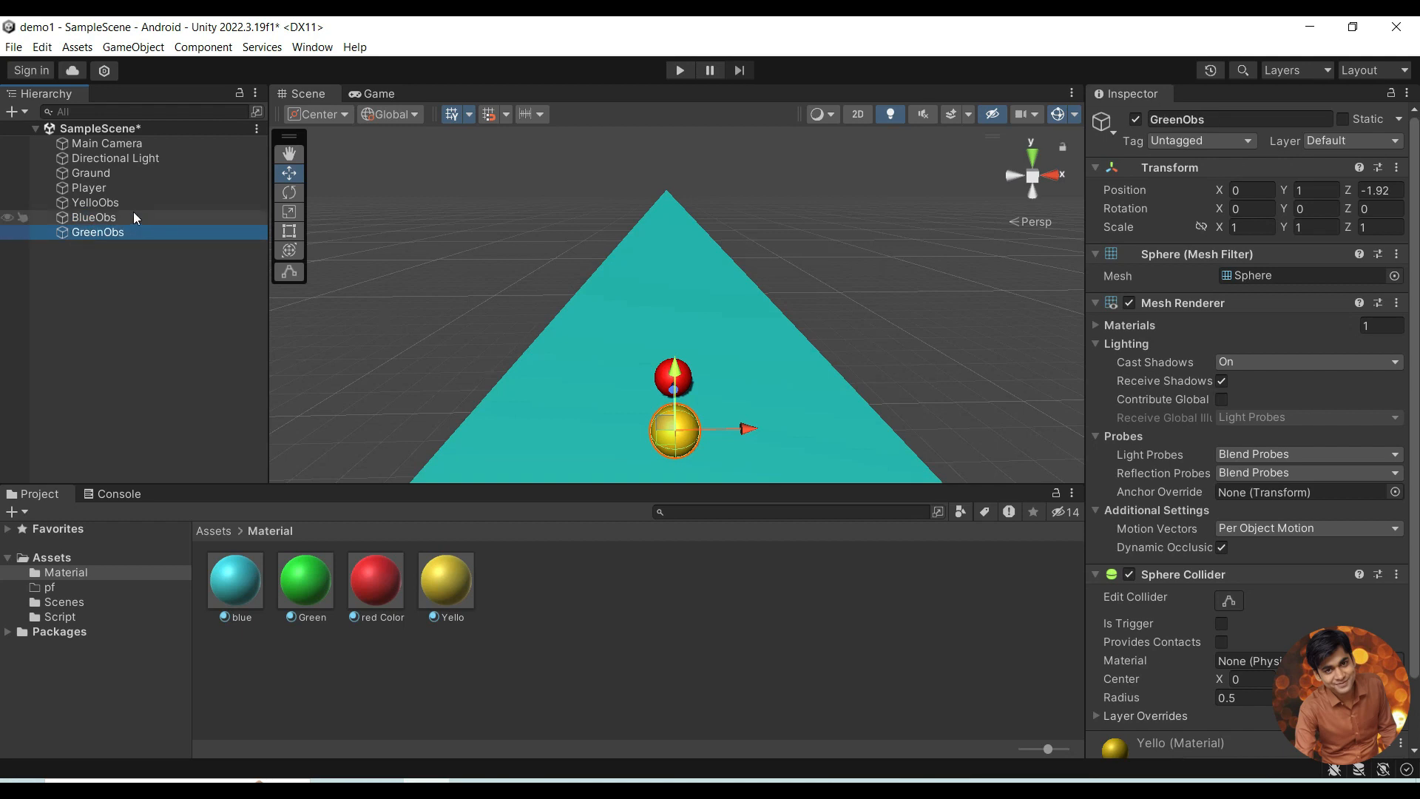
Step: Spread the copies along the X axis, moving GreenObs to about X 1.8 and BlueObs to about X -2.56
drag(736, 437, 836, 425)
click(100, 219)
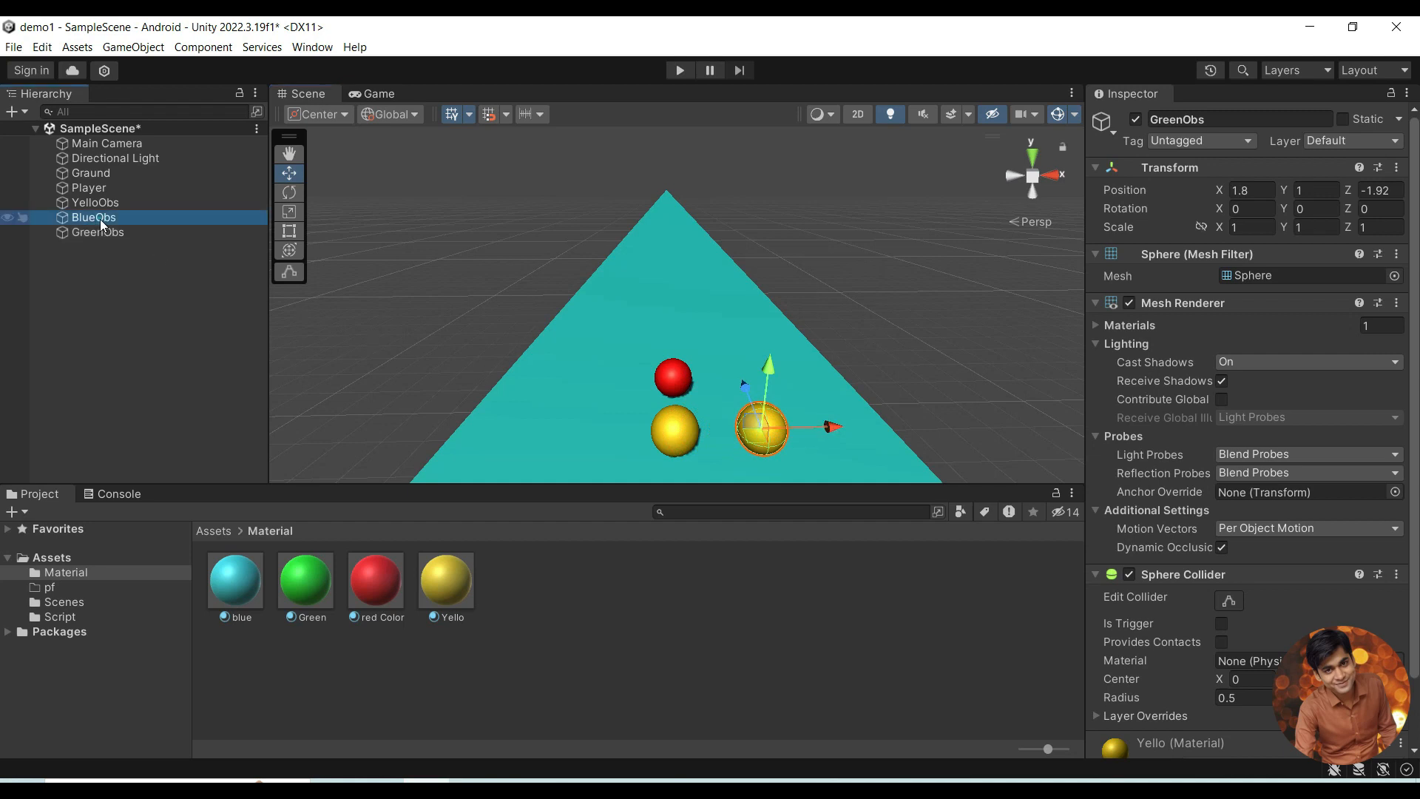
drag(749, 428, 620, 425)
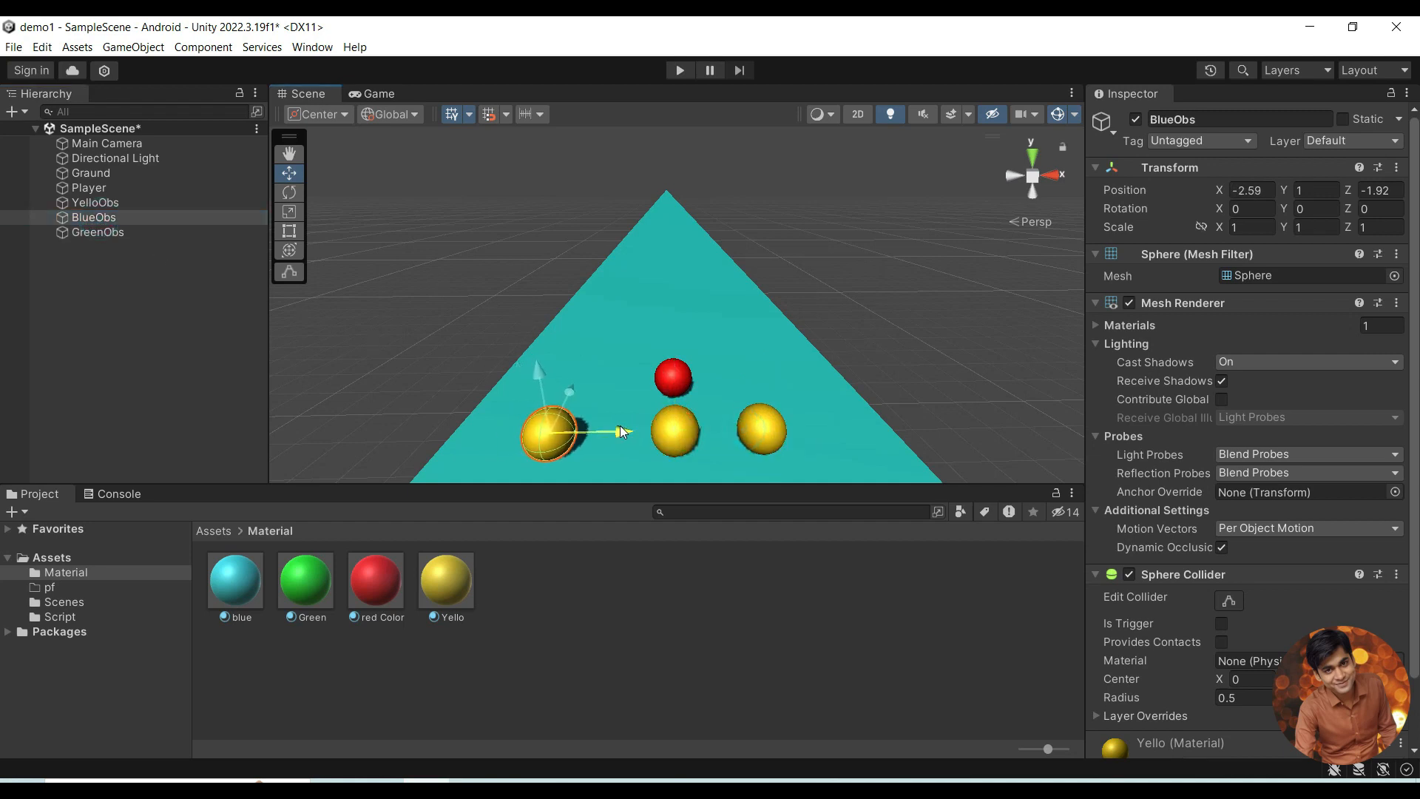
click(942, 374)
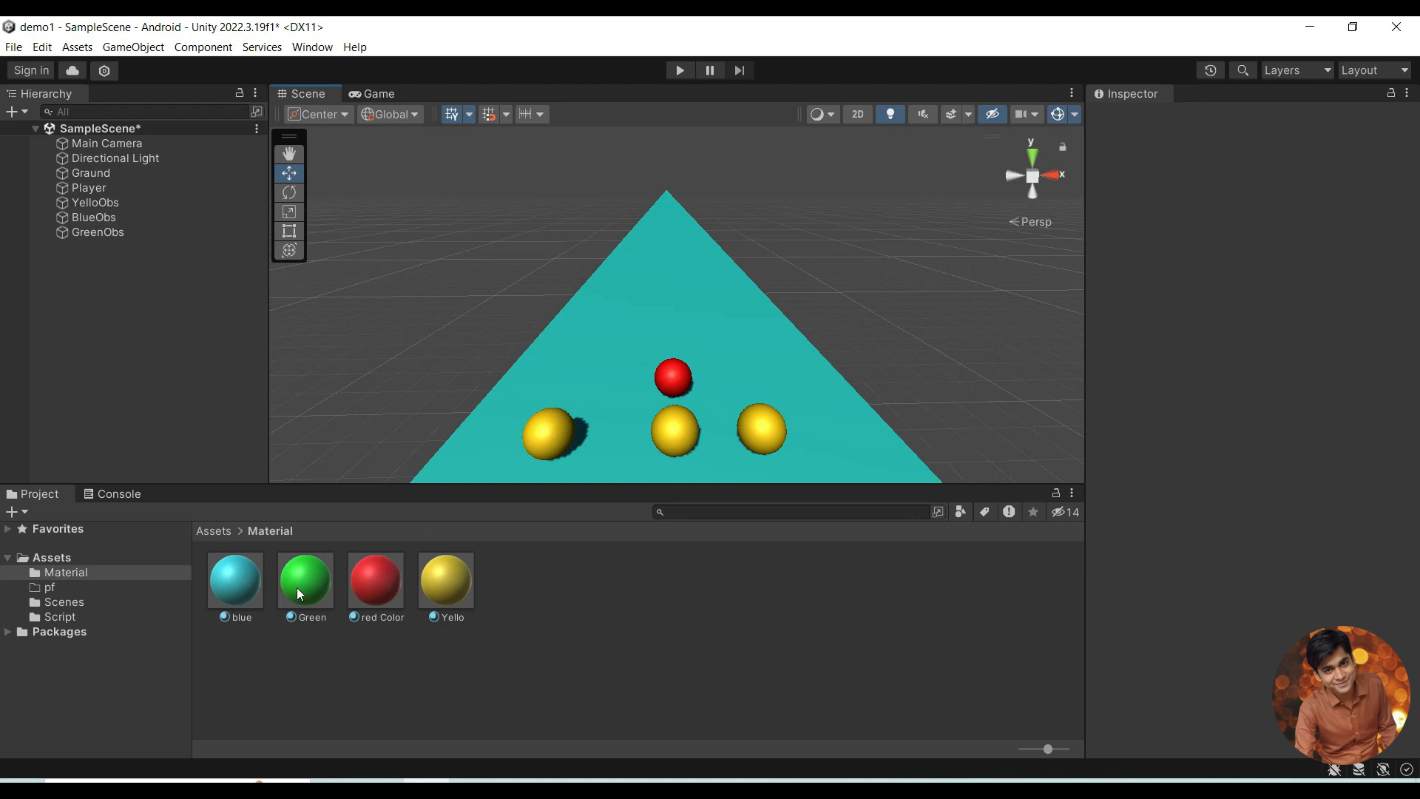
Step: Apply the Green material to GreenObs and the blue material to BlueObs
click(96, 232)
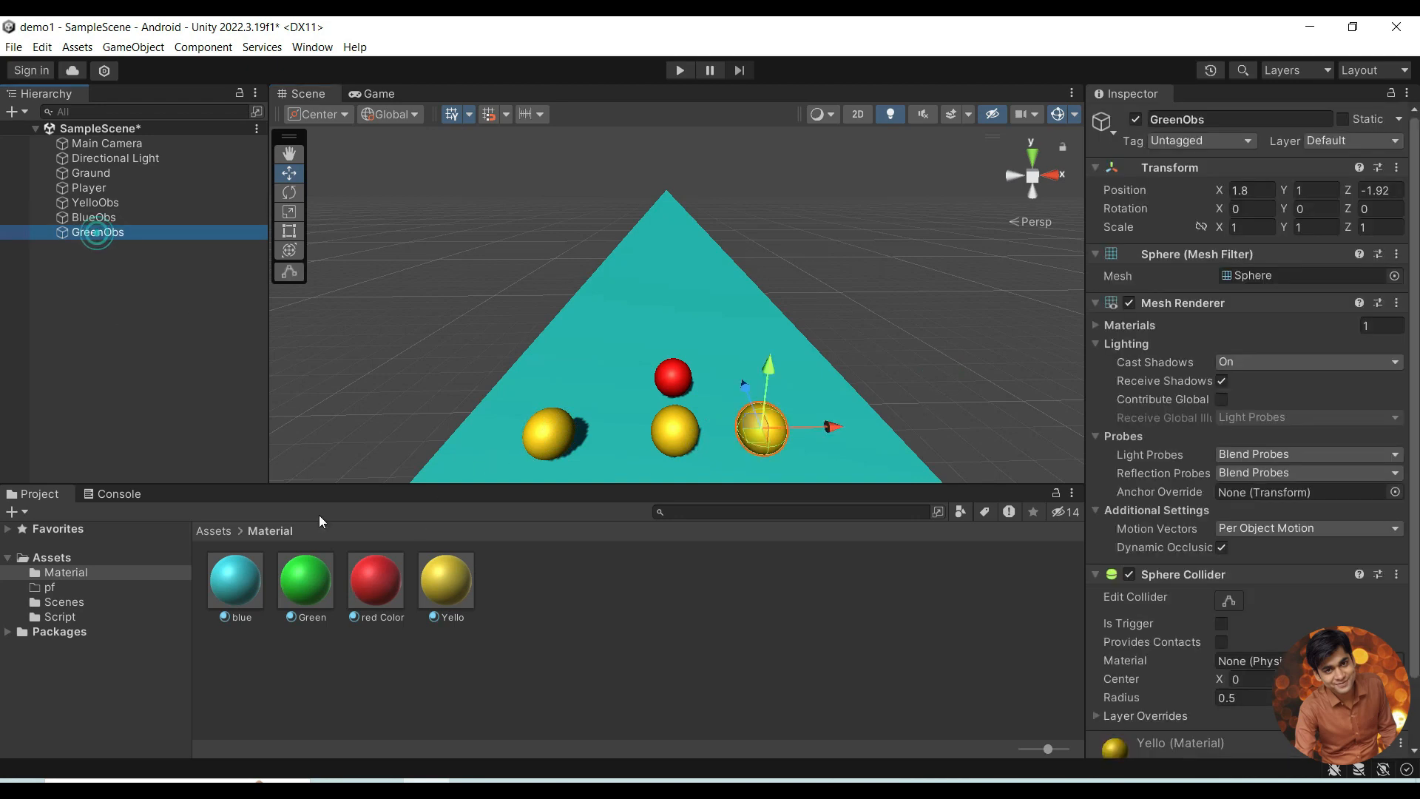
drag(317, 587, 765, 425)
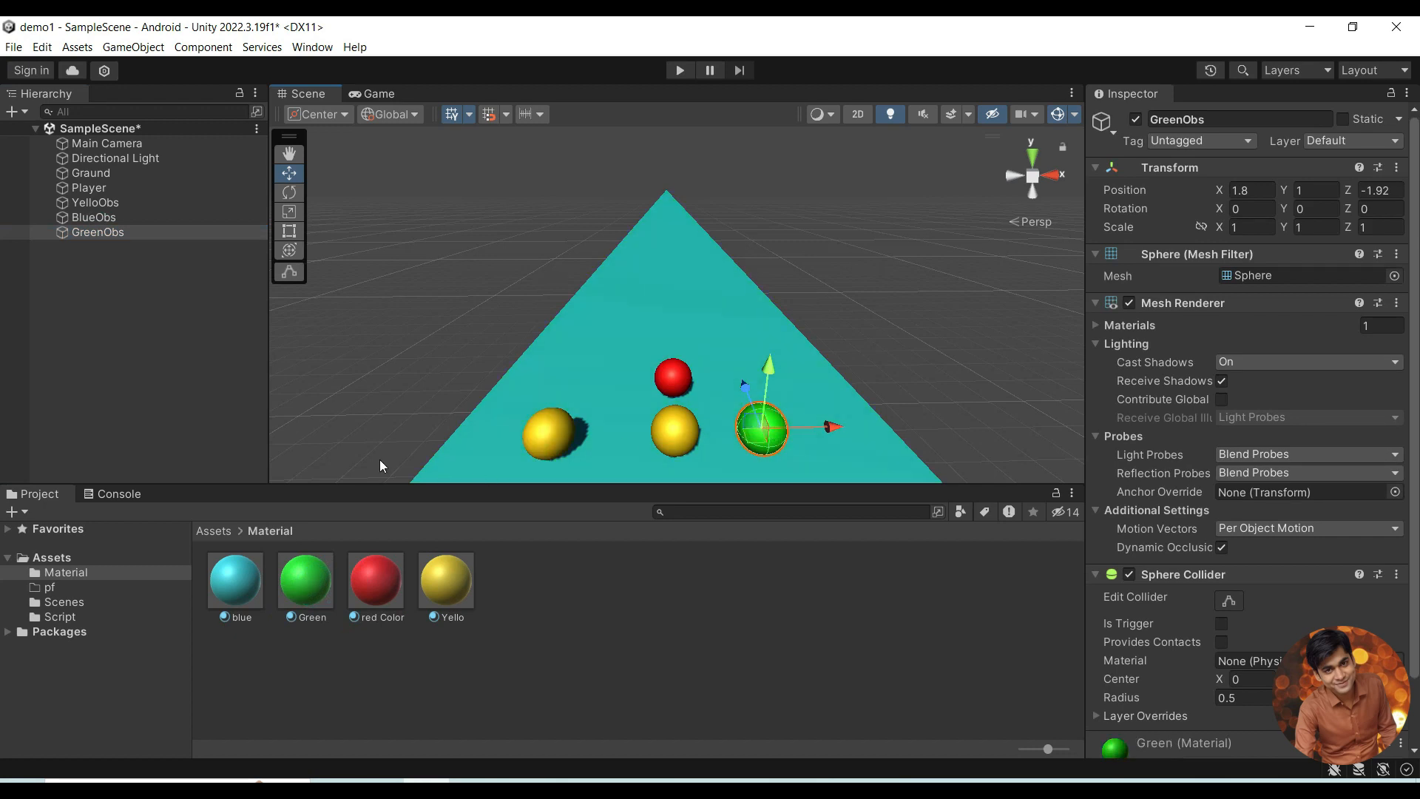
click(82, 217)
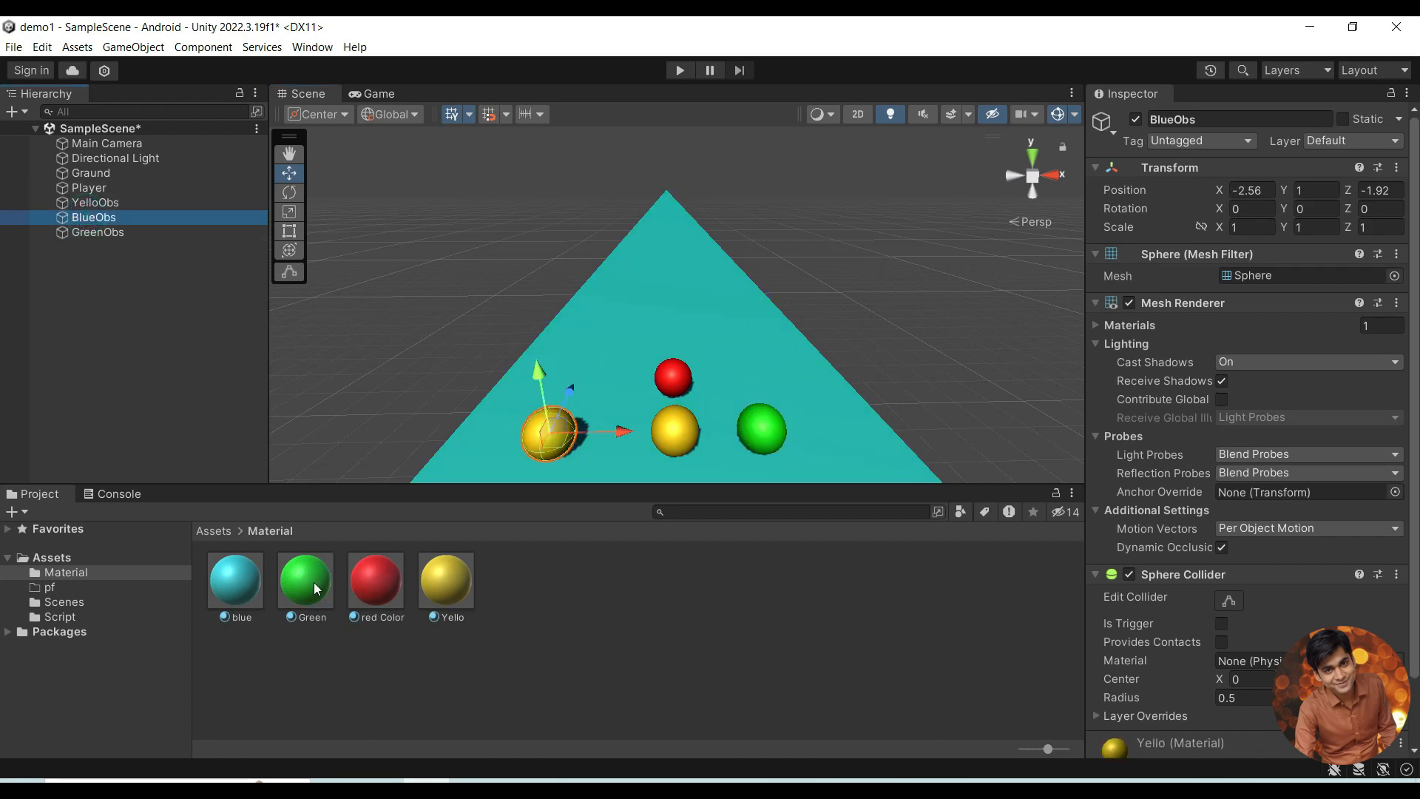
drag(235, 581, 550, 432)
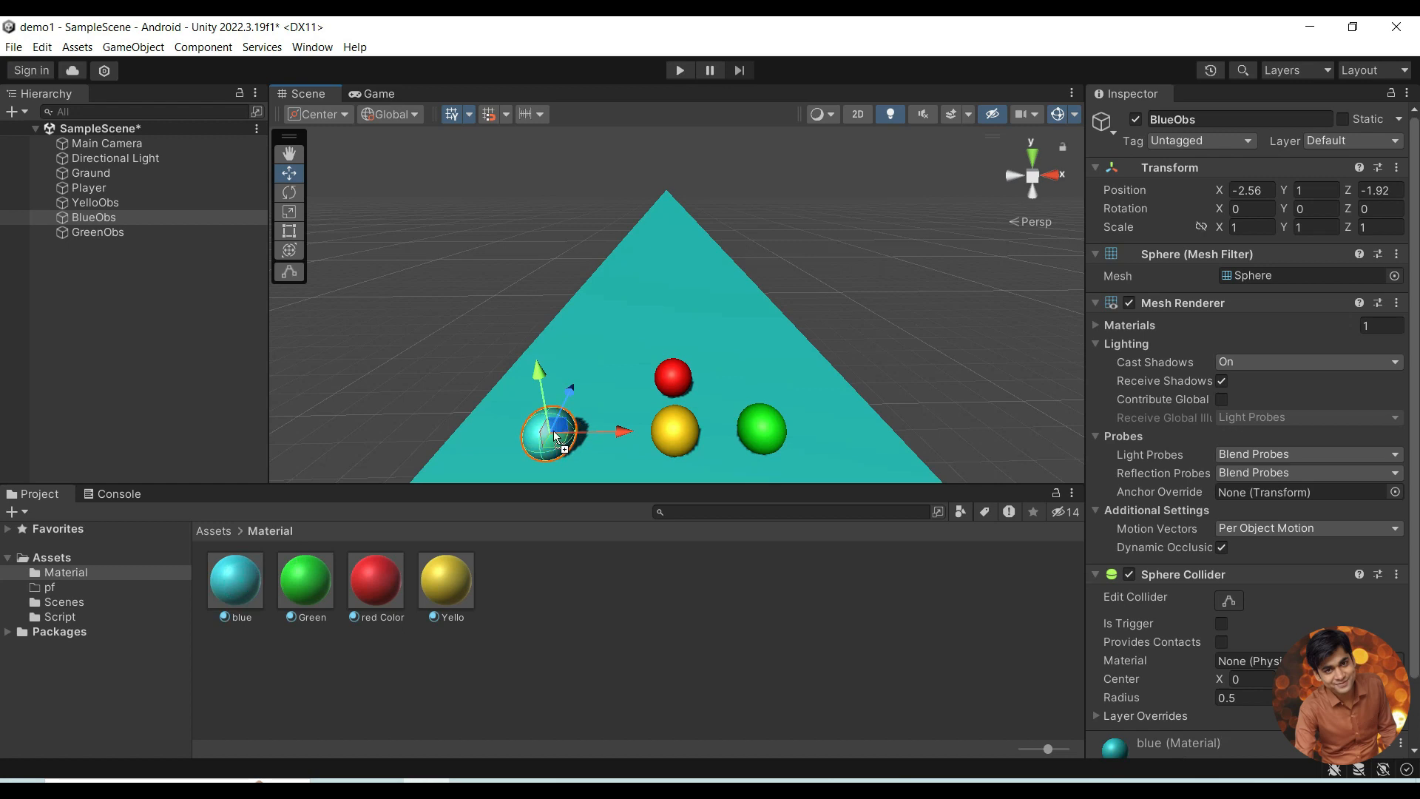
click(948, 308)
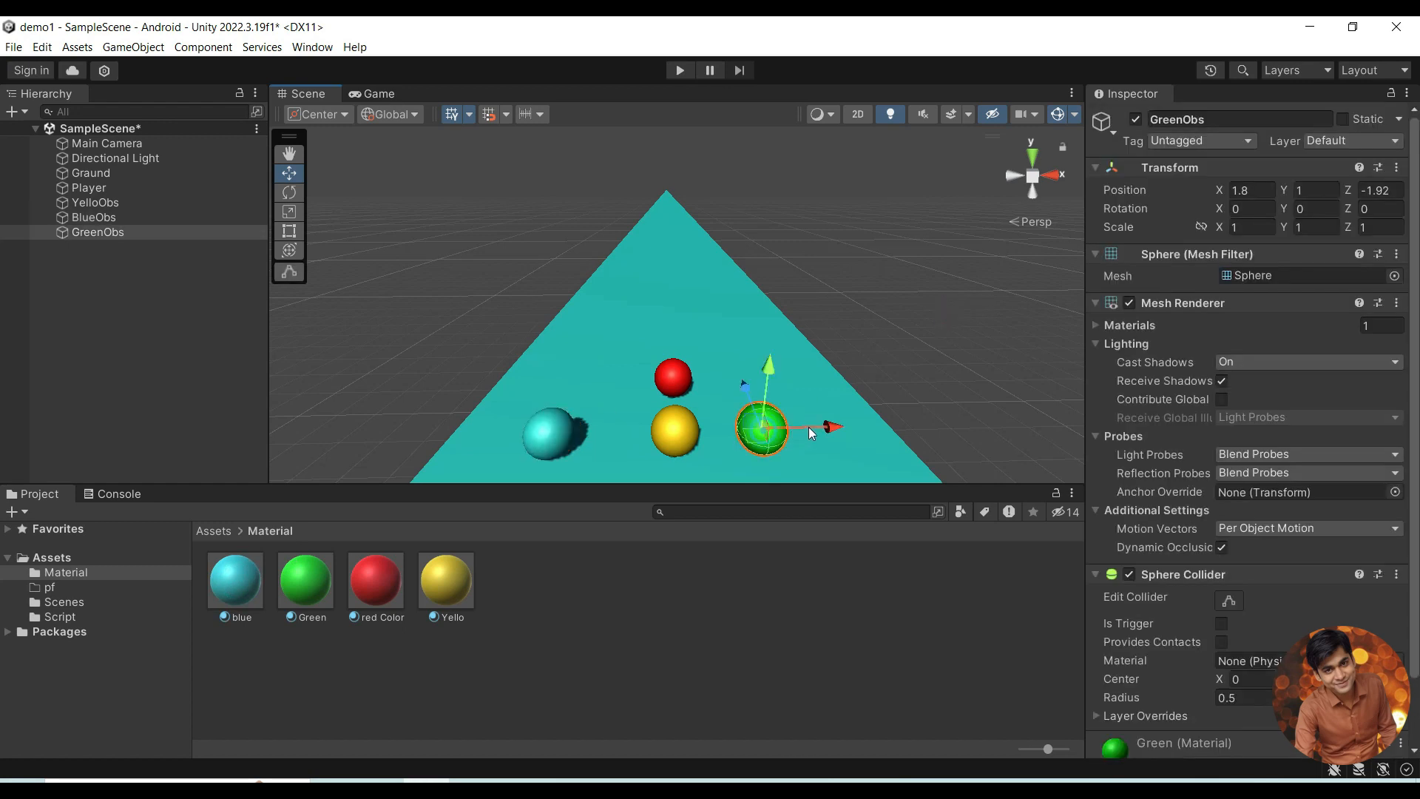
Step: Move GreenObs outward to about X 2.67 and shift BlueObs slightly farther from YelloObs in the negative X direction
drag(831, 427, 871, 431)
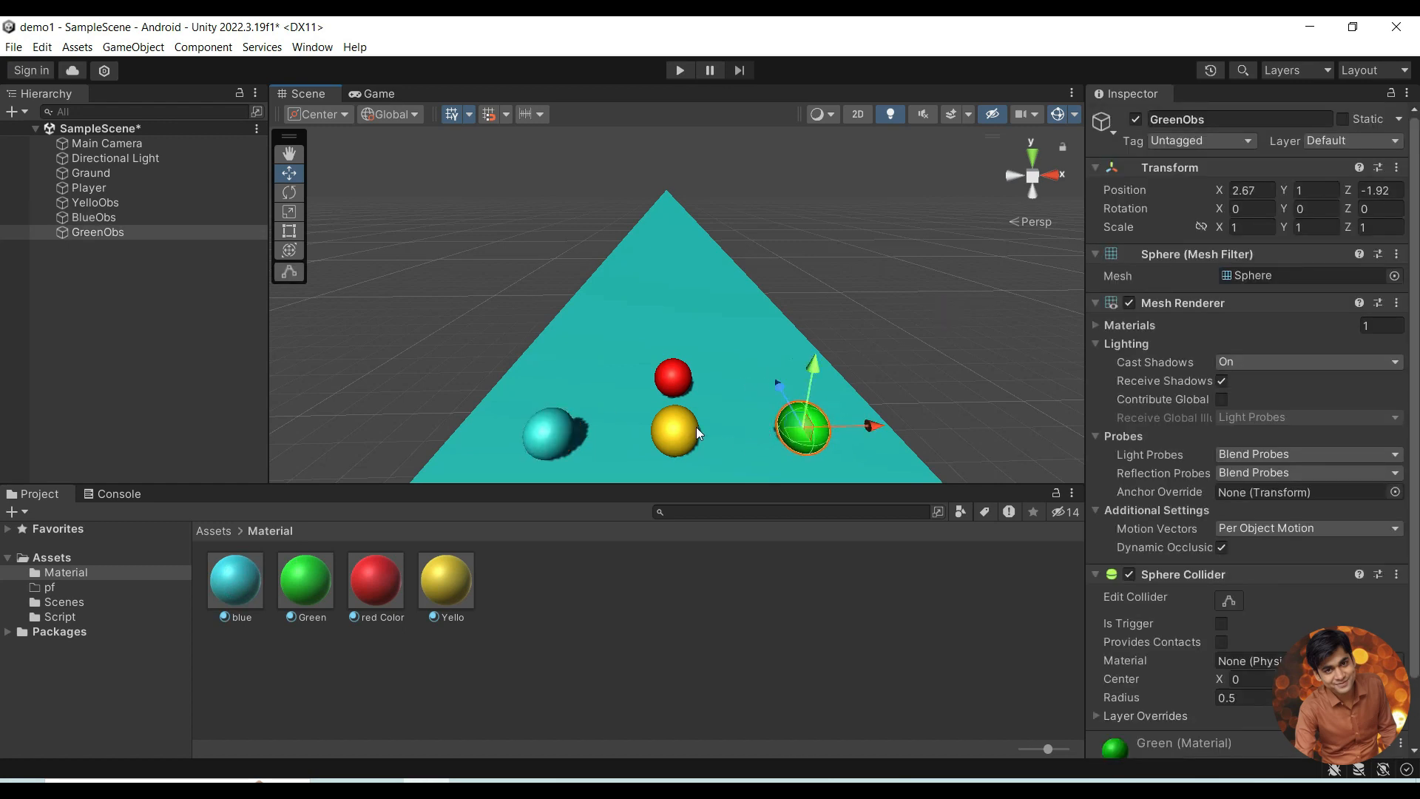
click(673, 434)
click(542, 440)
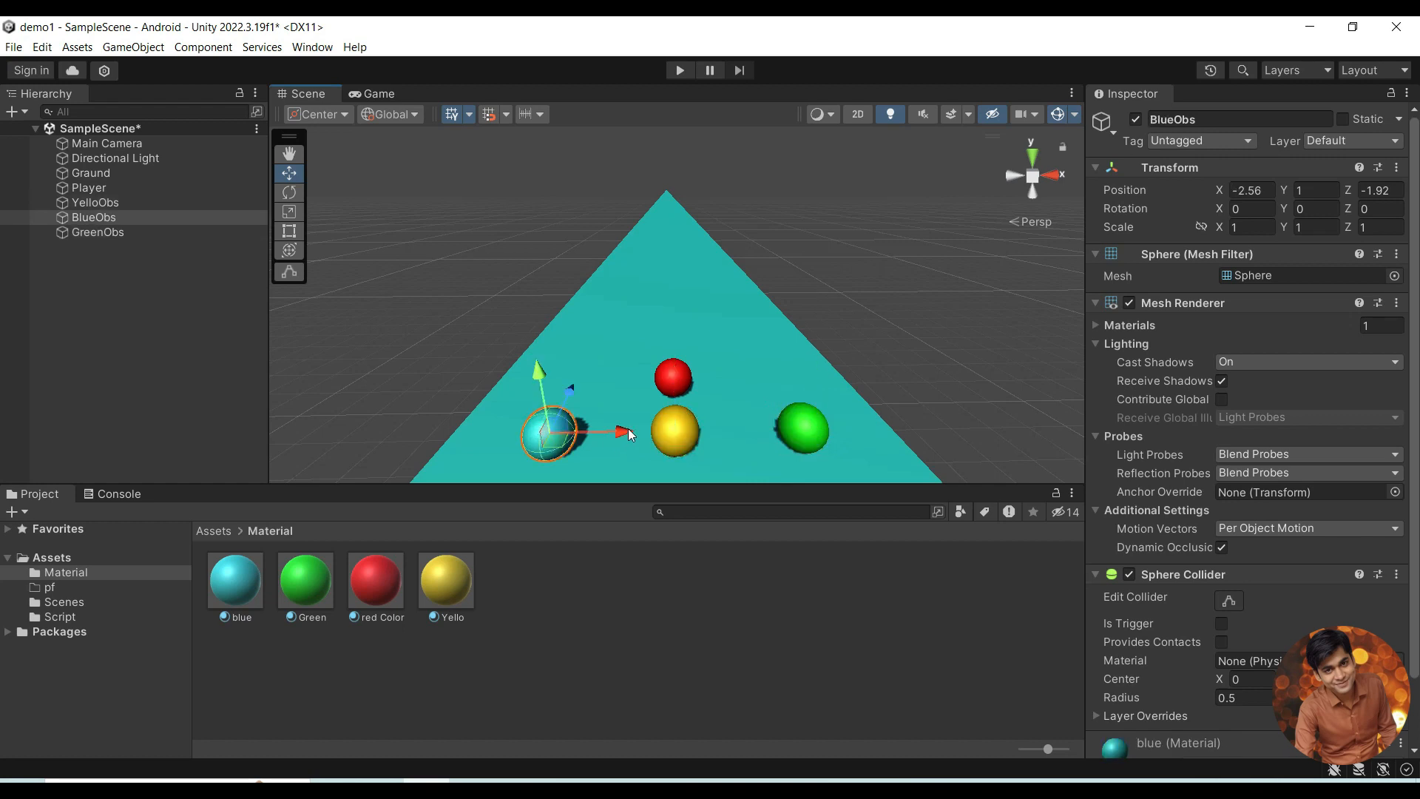
drag(621, 432, 611, 441)
click(917, 364)
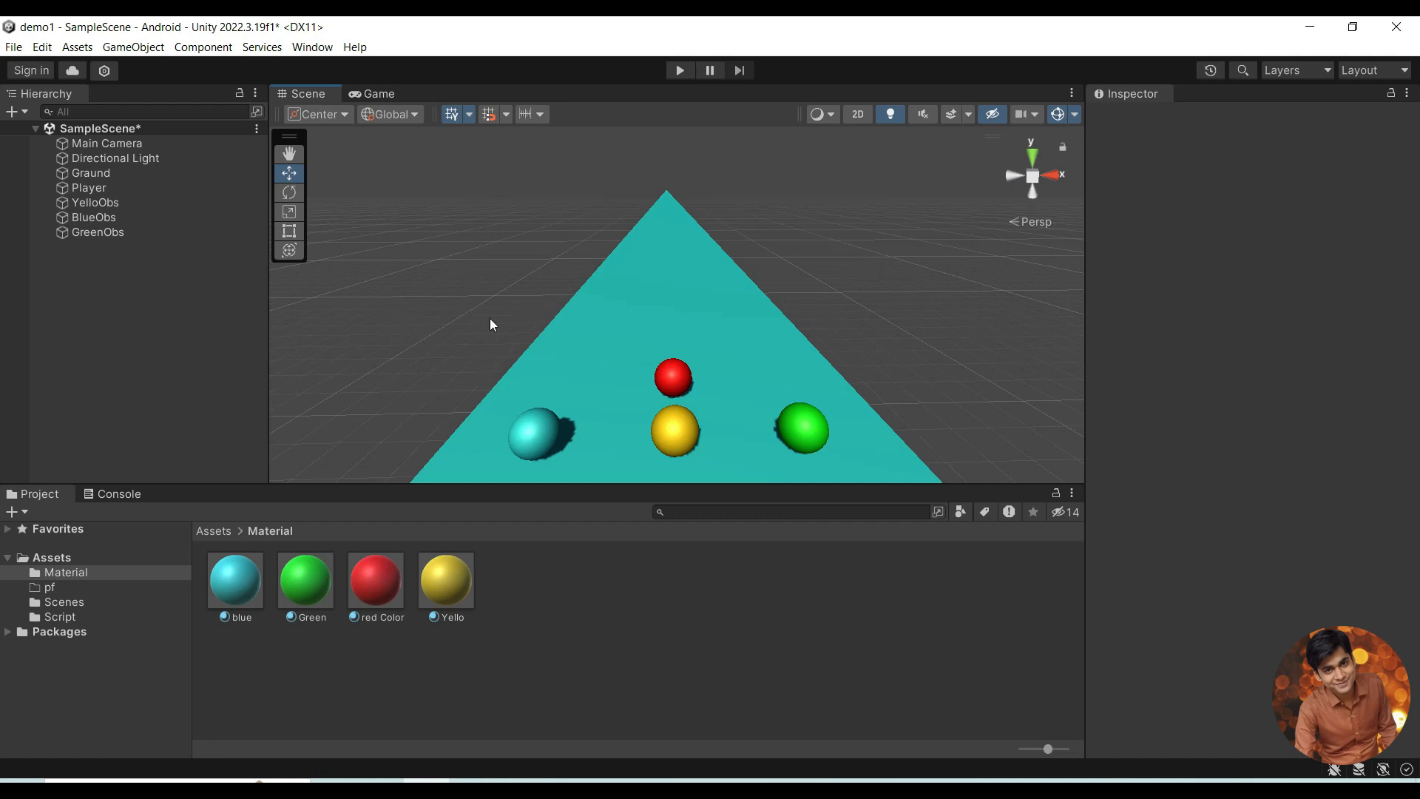
Step: Create prefabs of YelloObs, BlueObs and GreenObs in the pf folder and save the scene
click(41, 558)
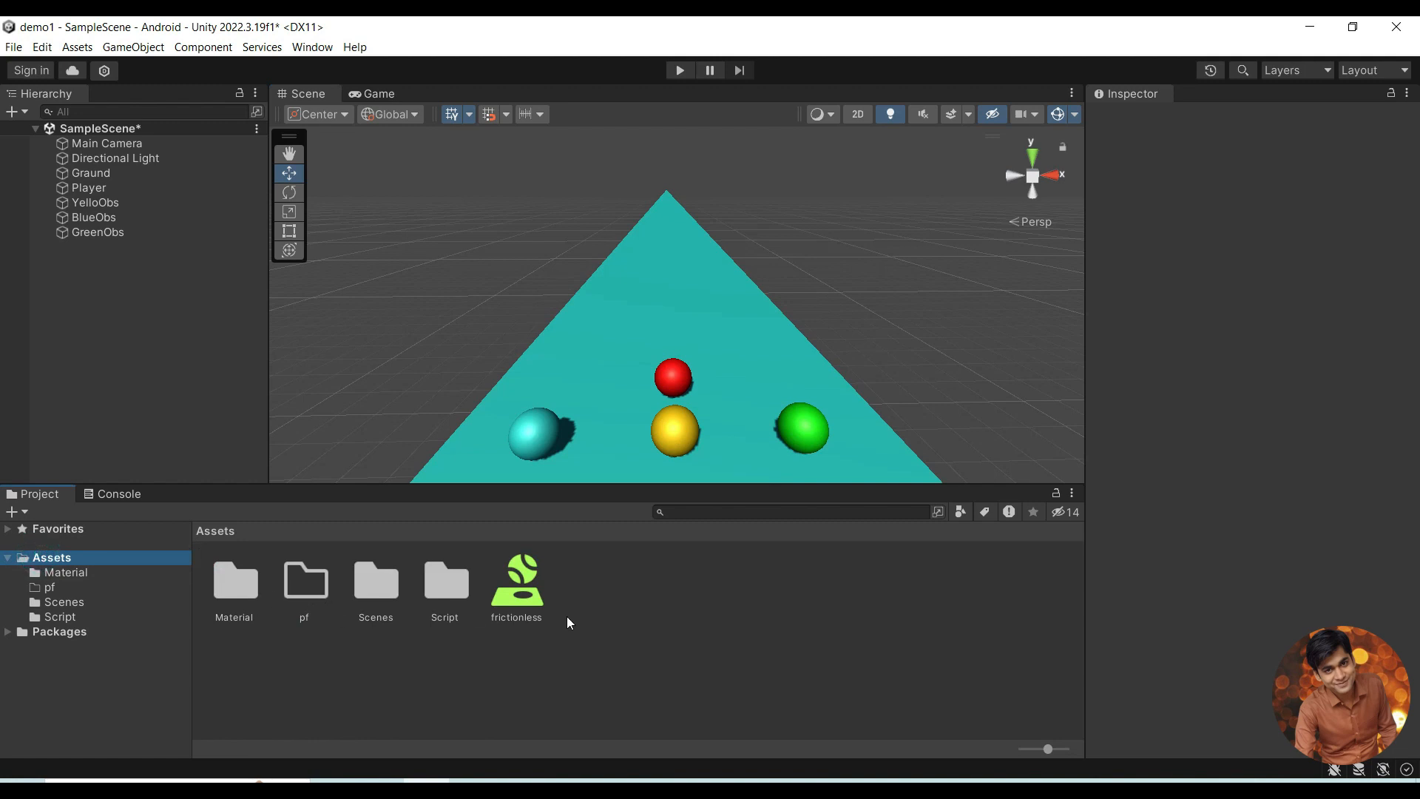
click(628, 606)
click(237, 587)
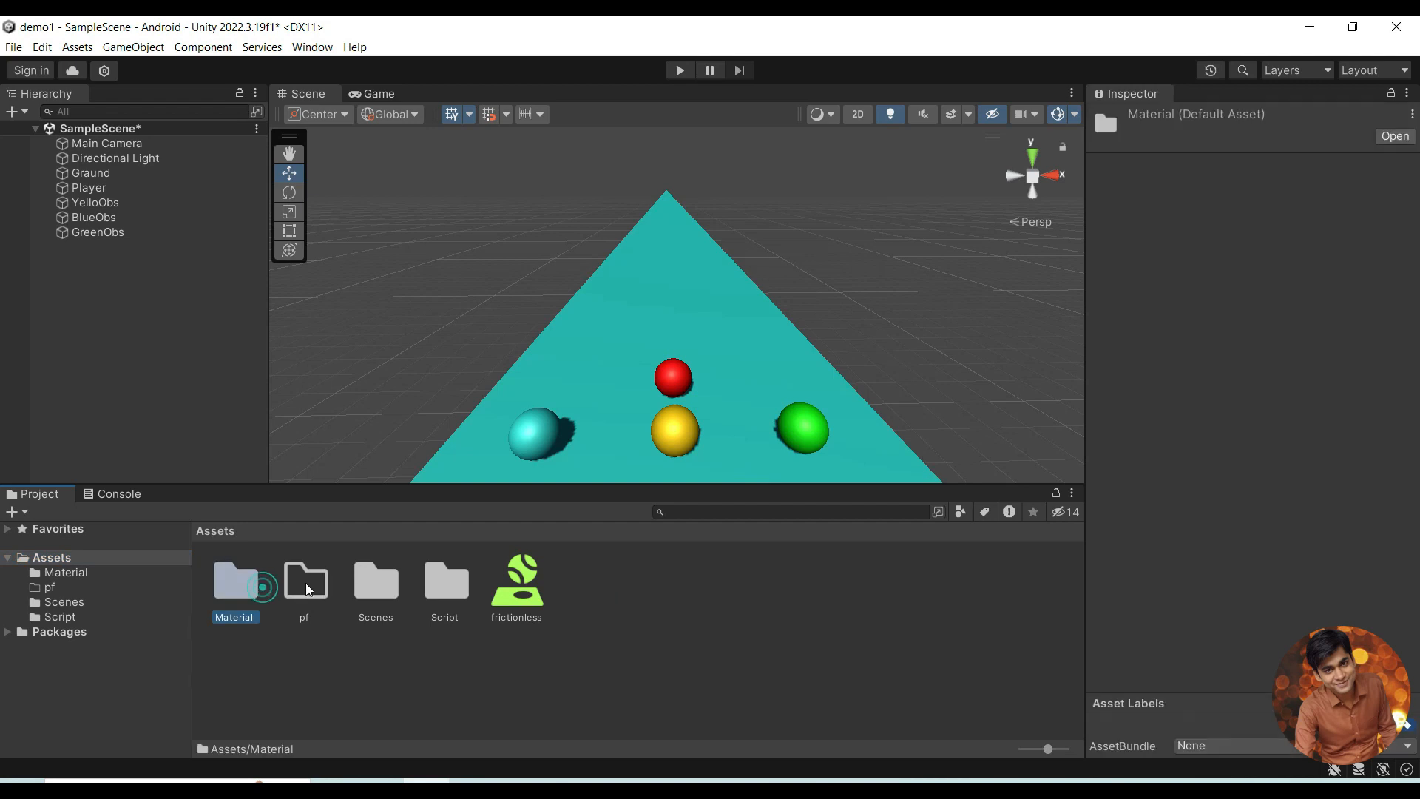
double_click(306, 584)
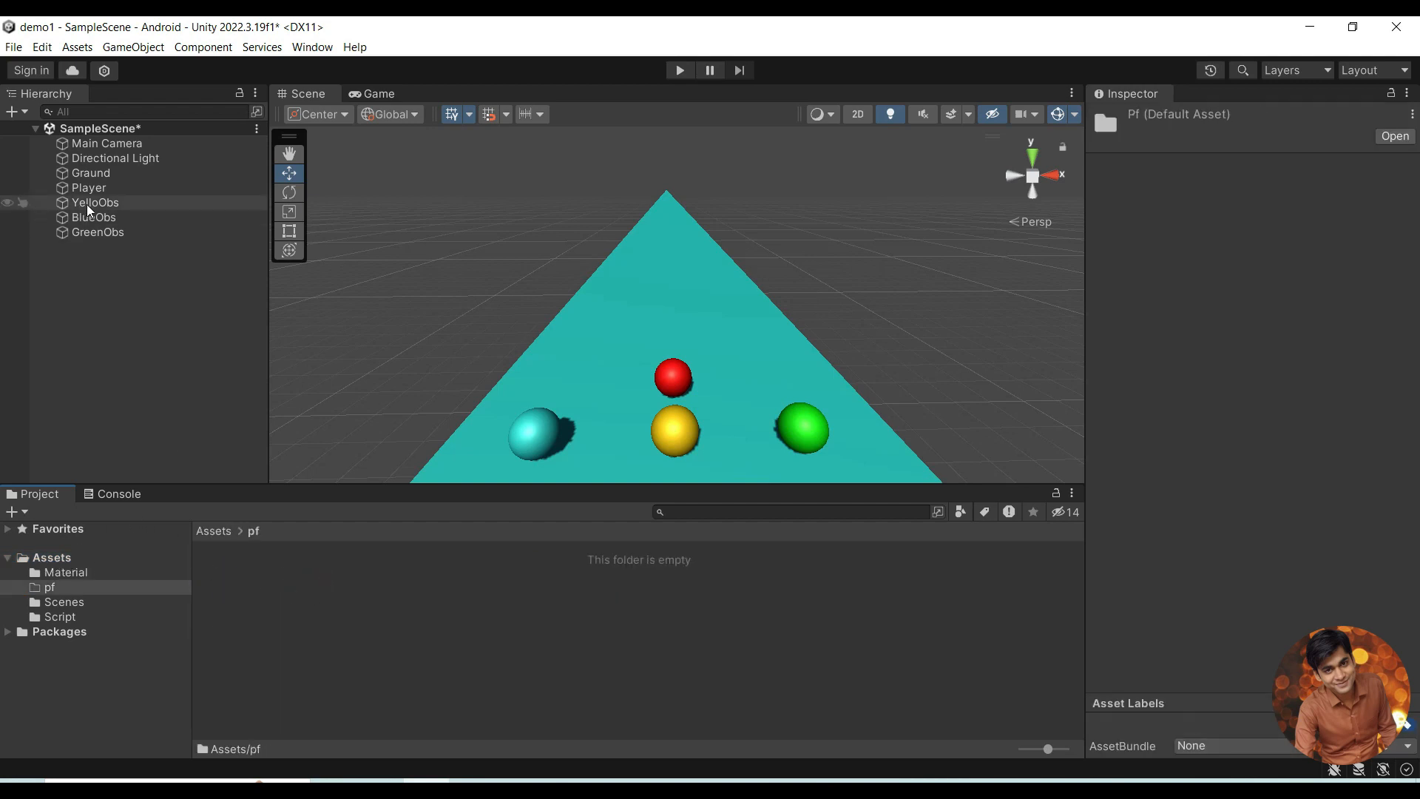
drag(81, 204, 268, 578)
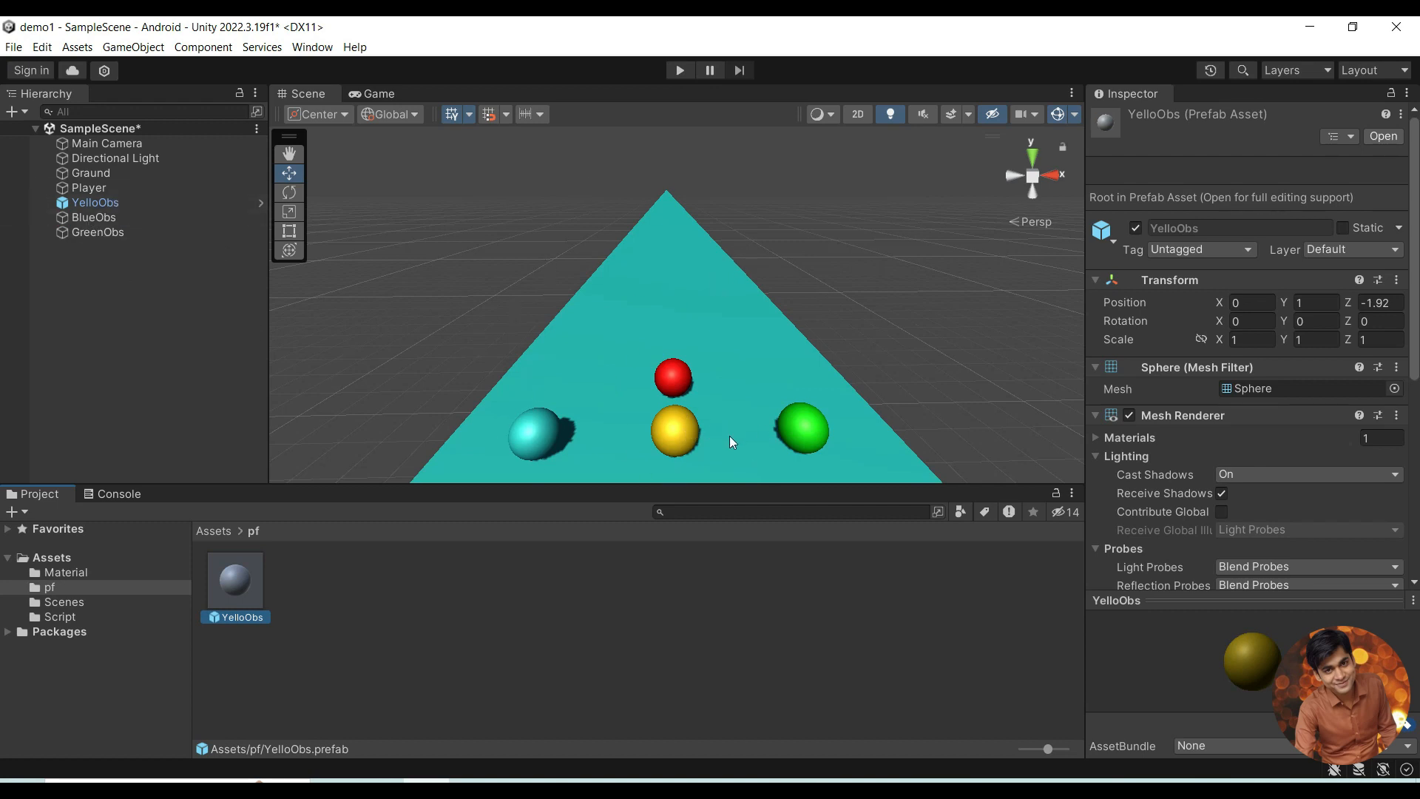
drag(87, 215, 312, 584)
drag(96, 232, 398, 576)
click(534, 609)
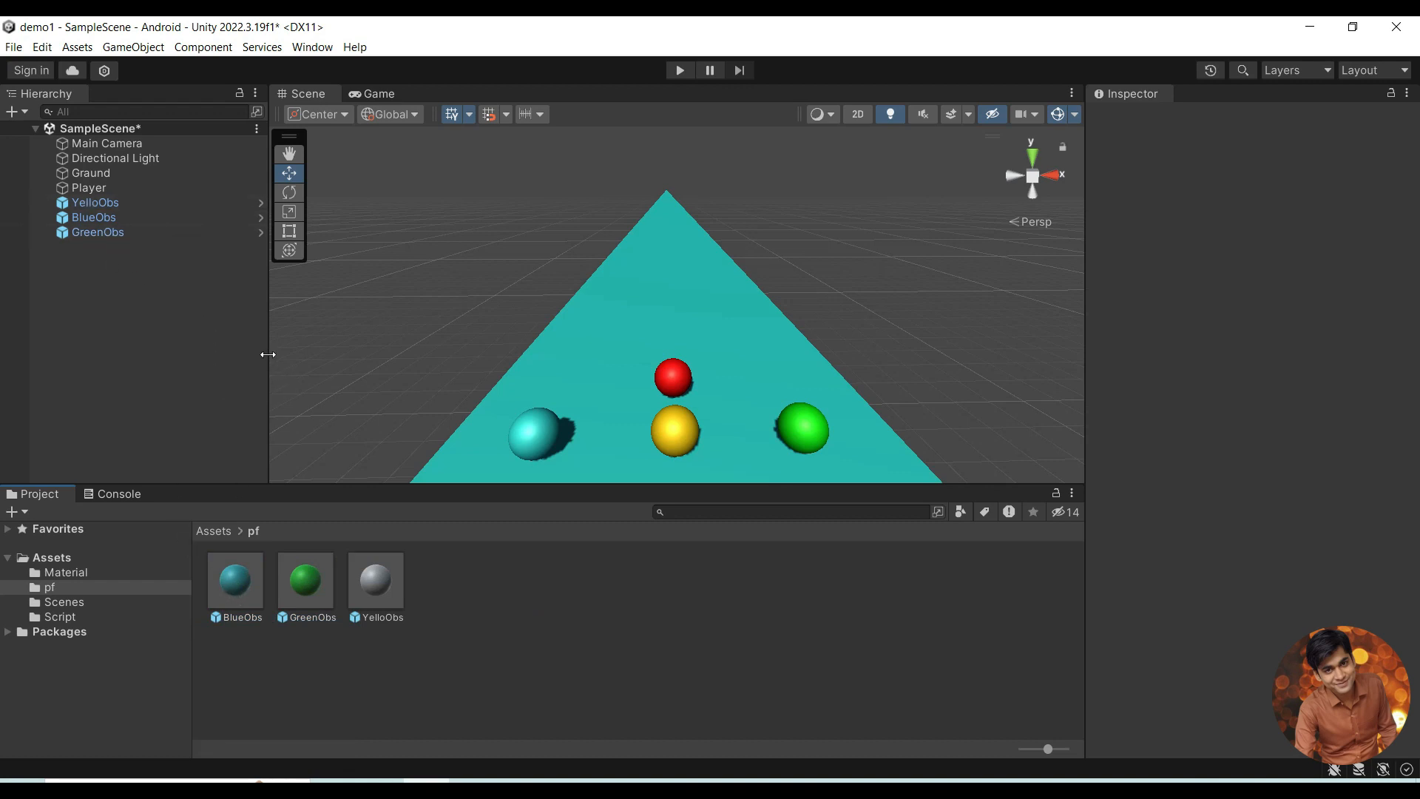
key(ctrl+s)
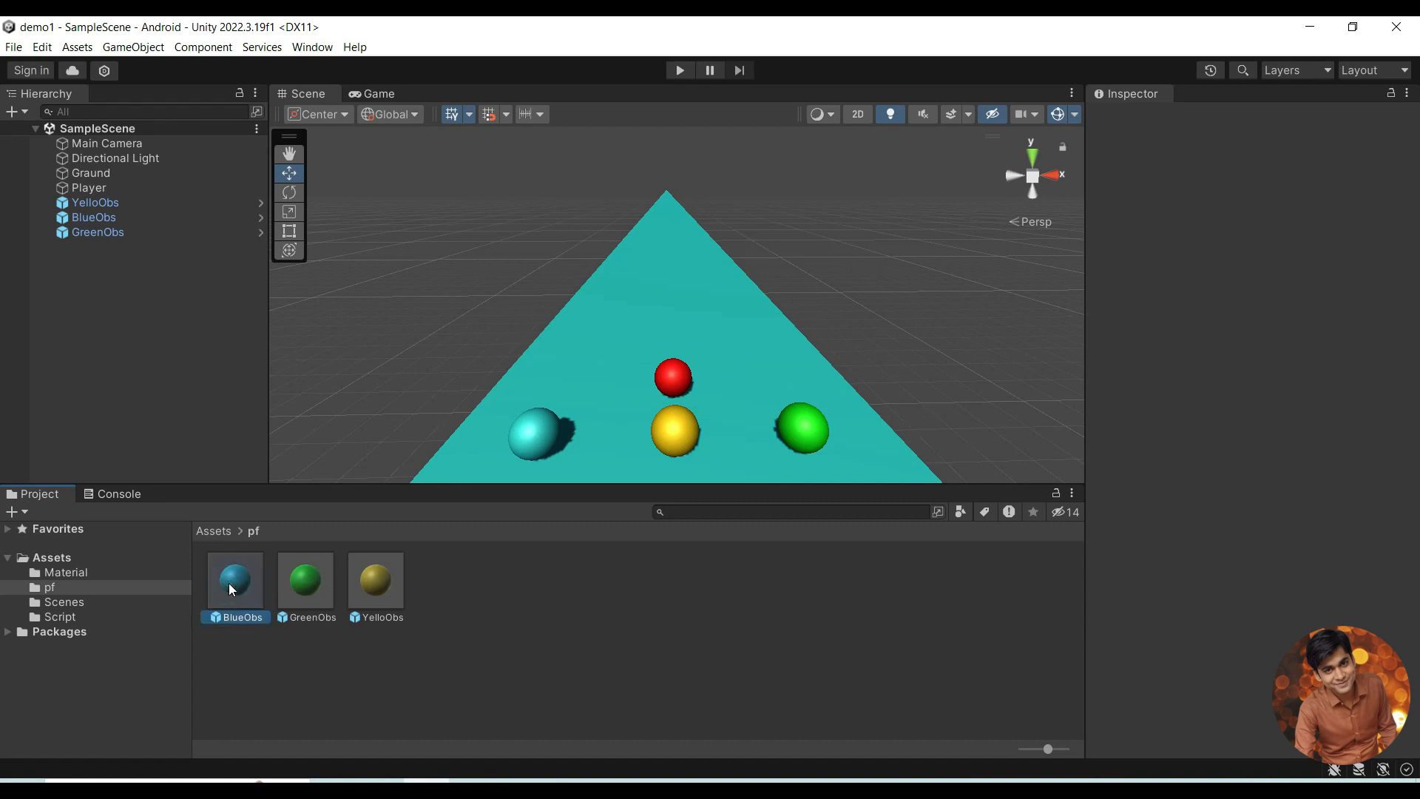
Step: Place instances of the BlueObs, GreenObs and YelloObs prefabs on the ground, with BlueObs near X -3.09, Z 0.55 and YelloObs near X 0.08, Z 4.23
drag(229, 582, 459, 396)
drag(562, 385, 565, 384)
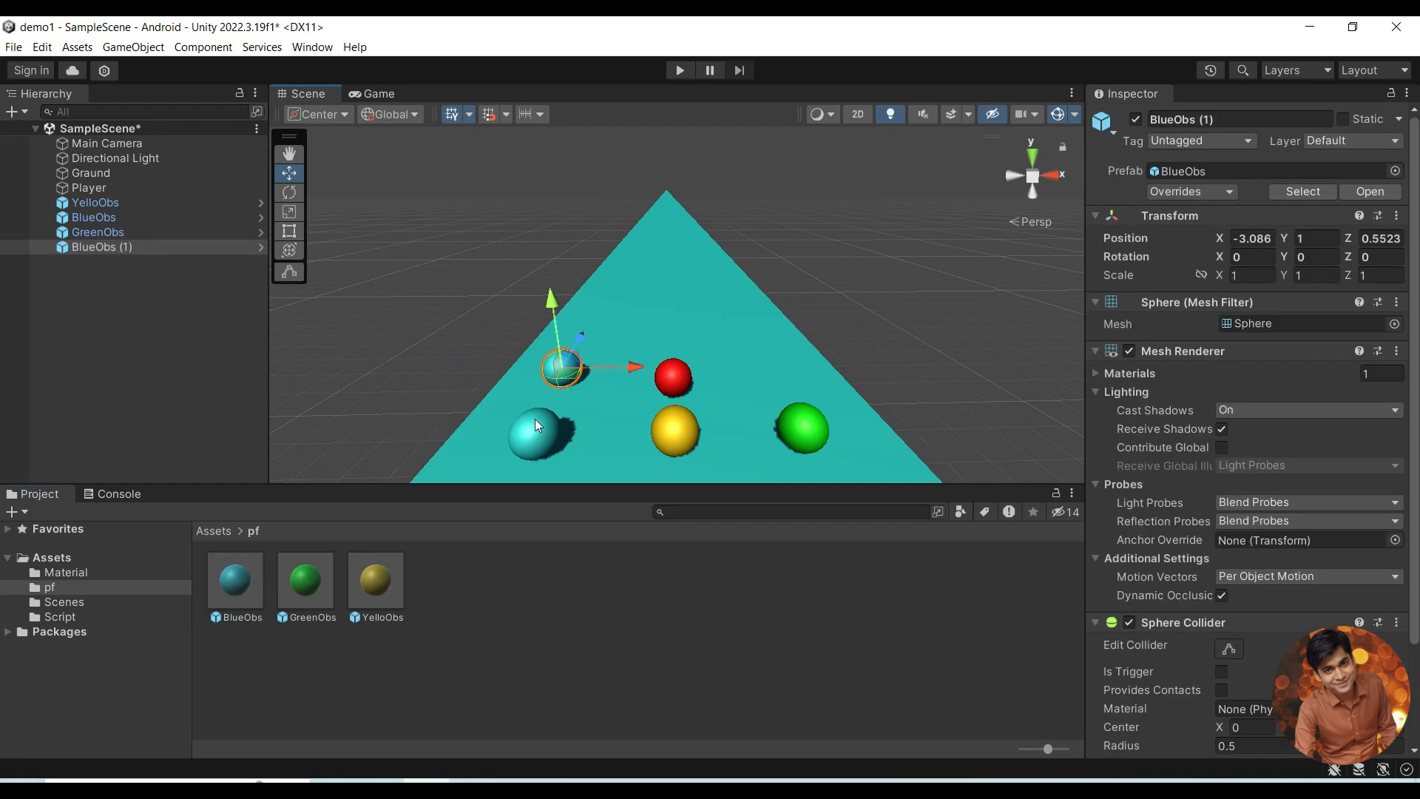
drag(321, 584, 781, 384)
drag(370, 583, 673, 329)
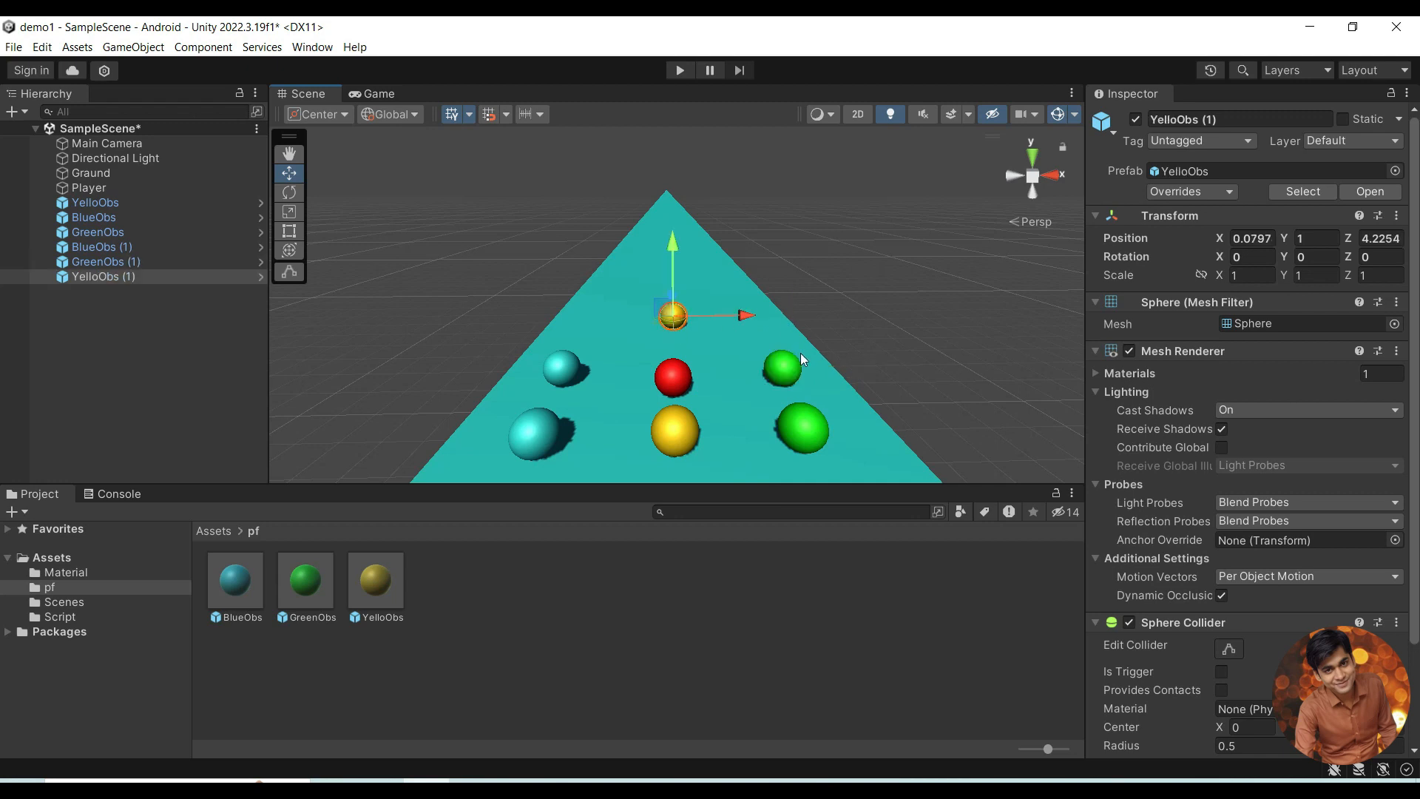
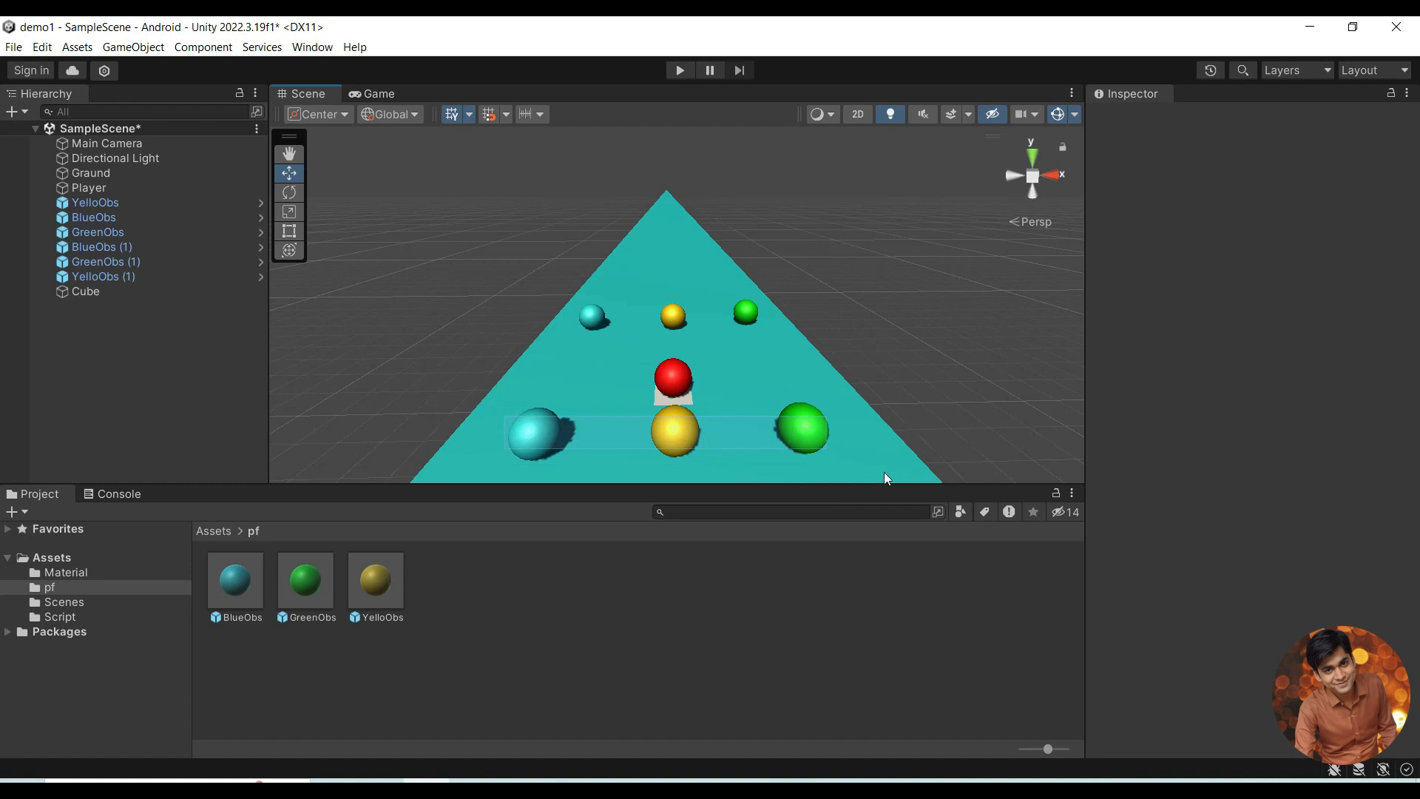
Step: Delete the original YelloObs, BlueObs and GreenObs spheres in front of the player, keeping the newer prefab instances
drag(573, 444, 520, 412)
key(Delete)
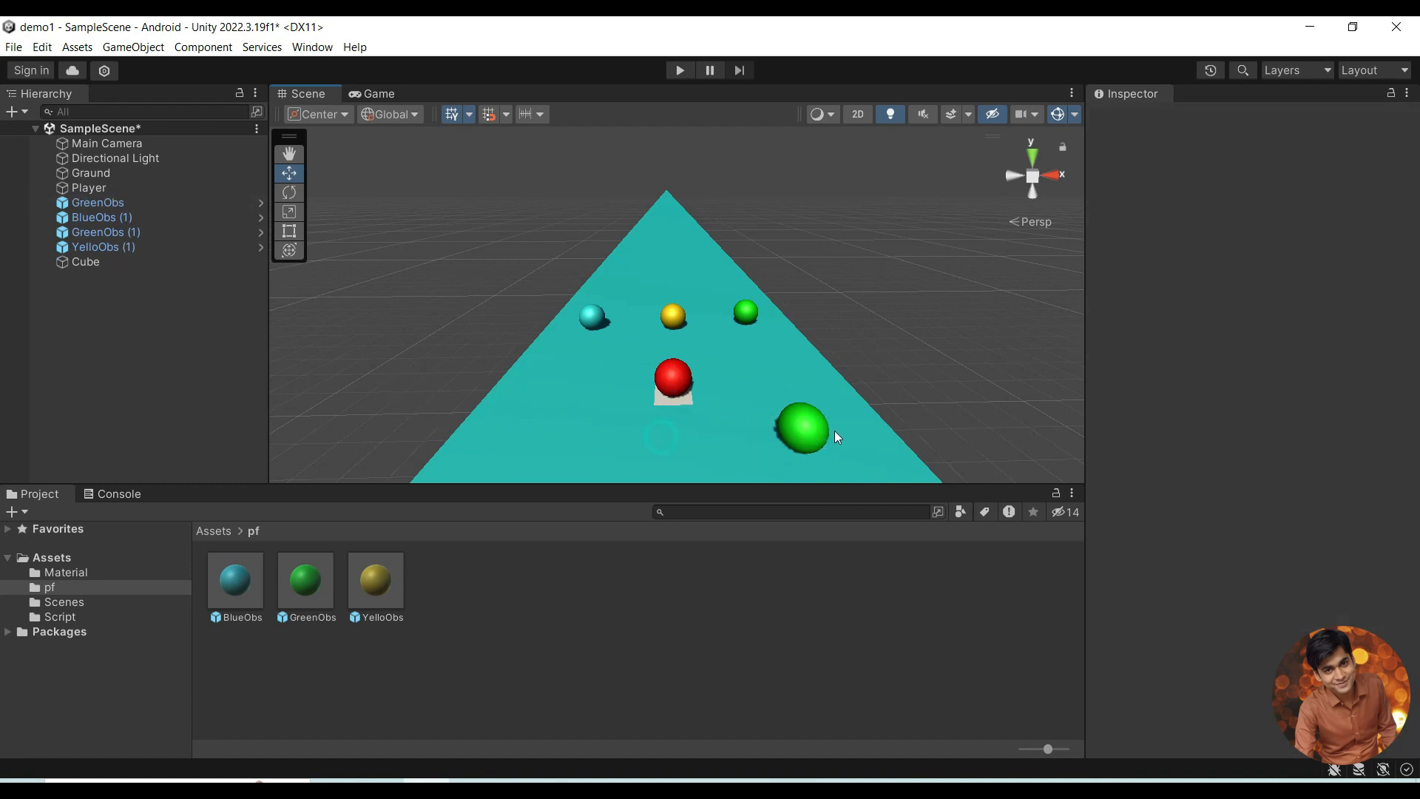
click(819, 429)
key(Delete)
click(904, 355)
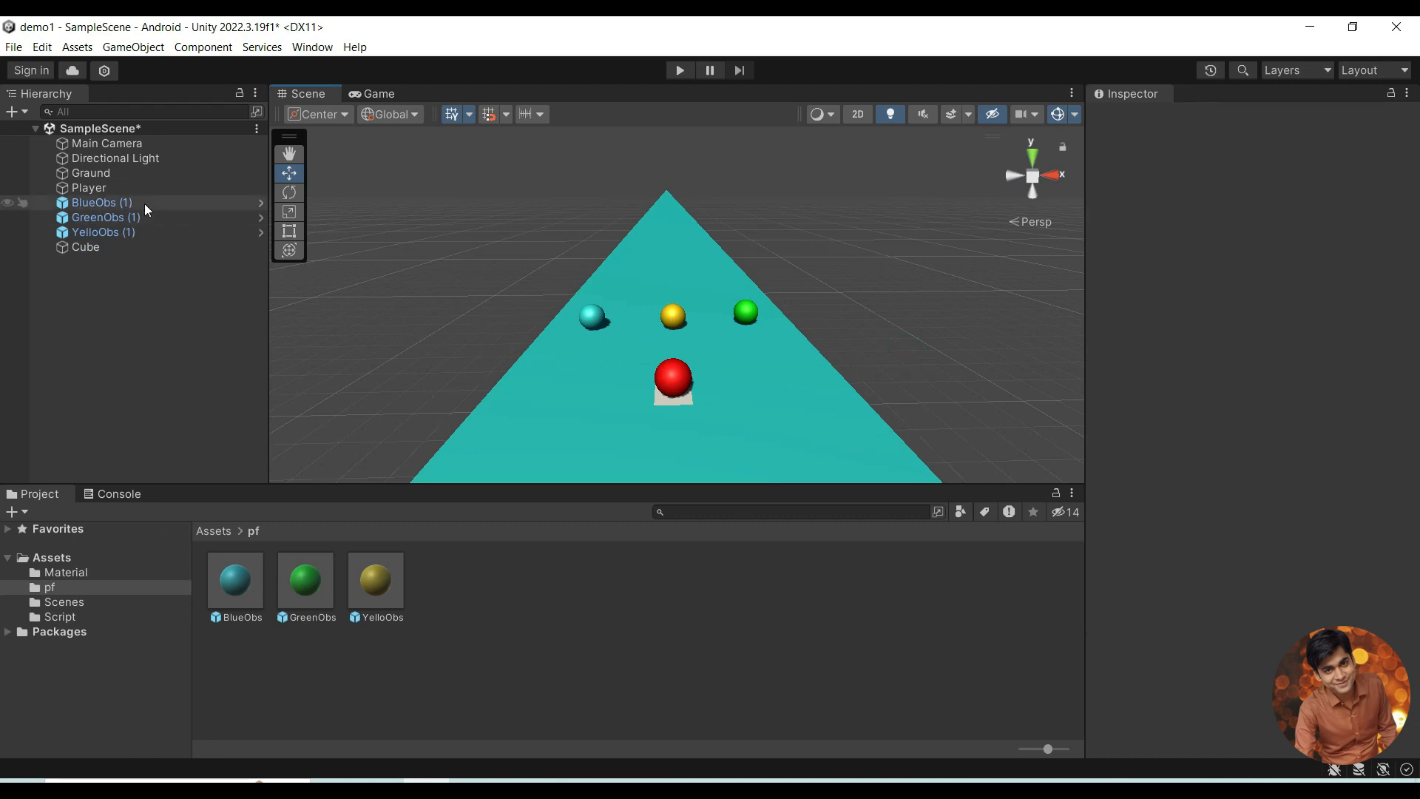
drag(380, 603, 529, 443)
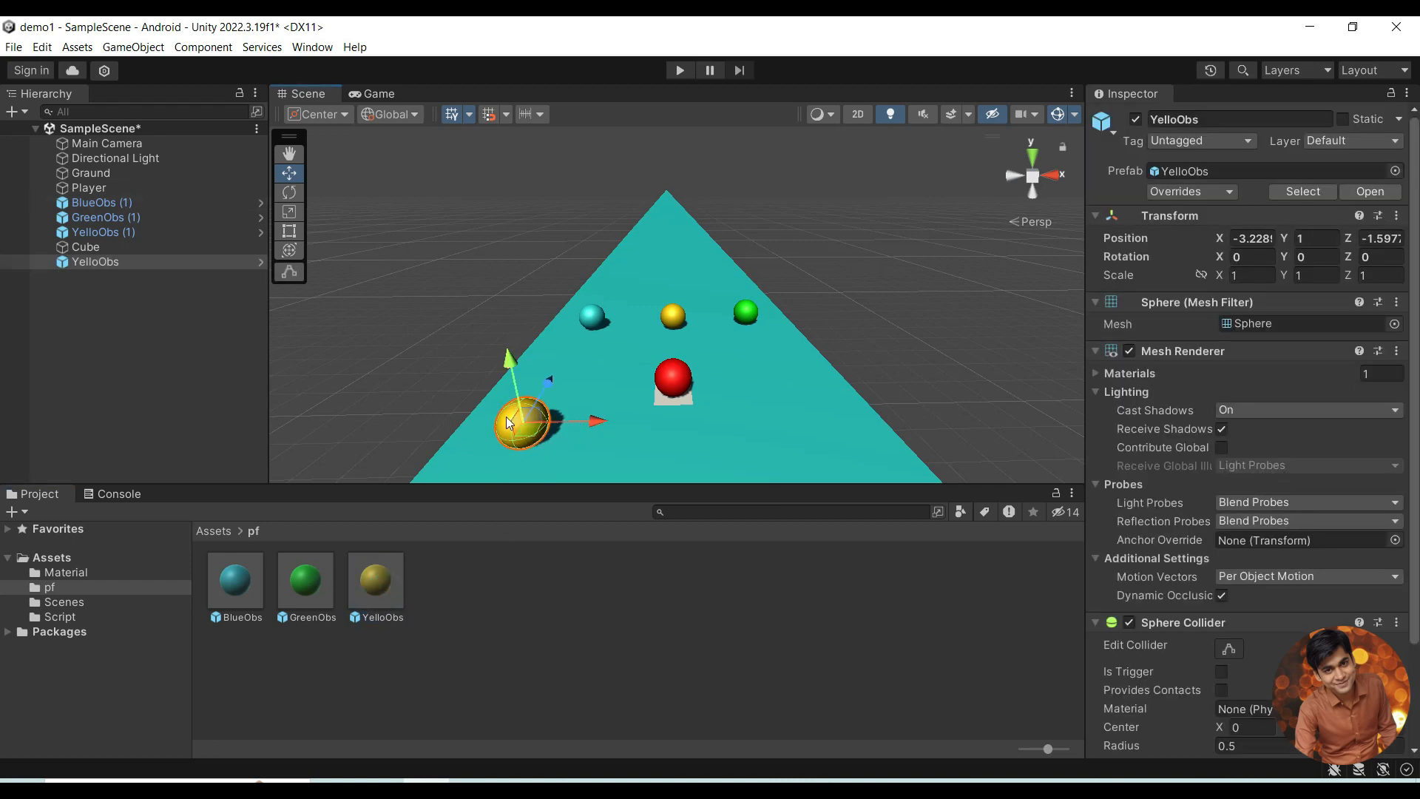
click(375, 389)
key(ctrl+z)
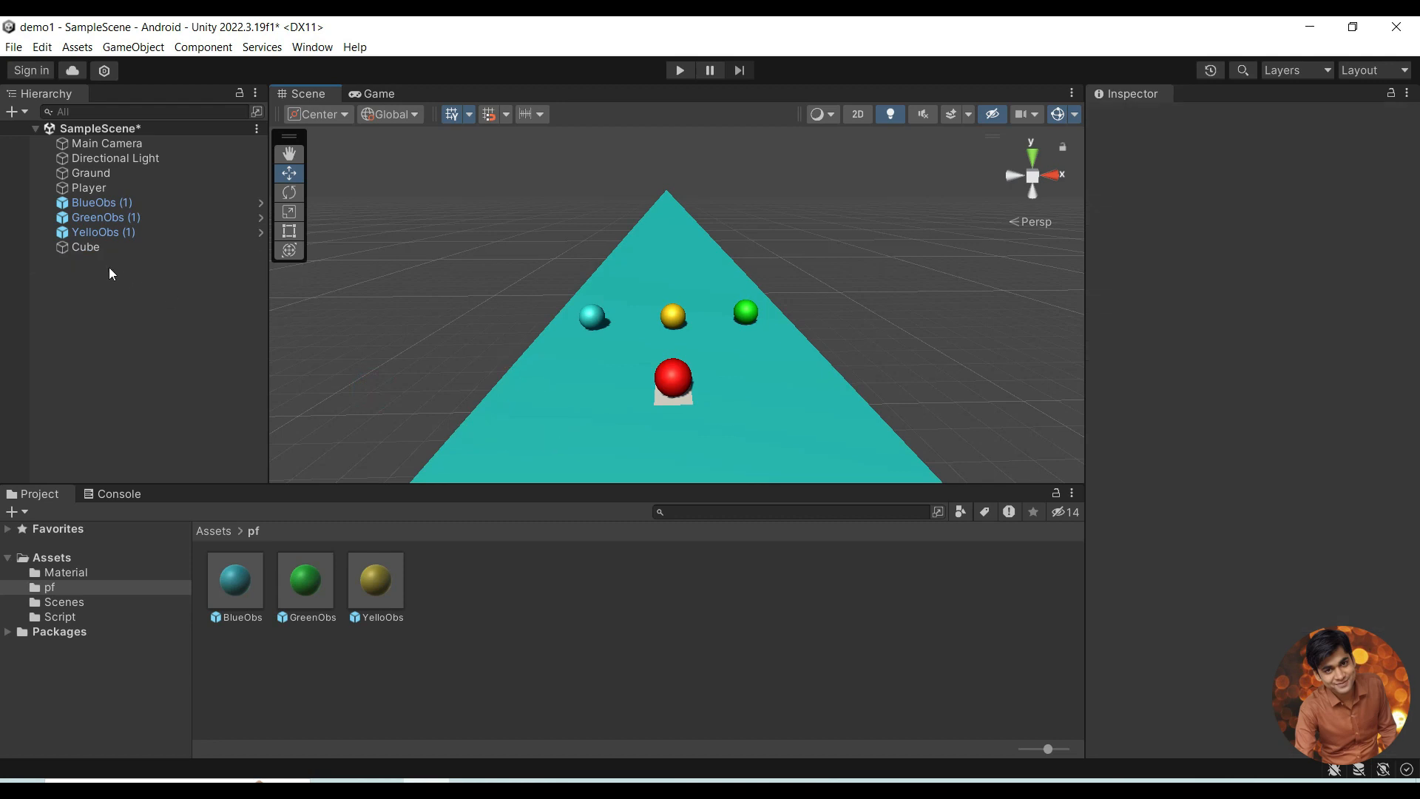
Step: Position the Cube at Y 1 and Z -2.03, in front of the red player sphere
click(94, 248)
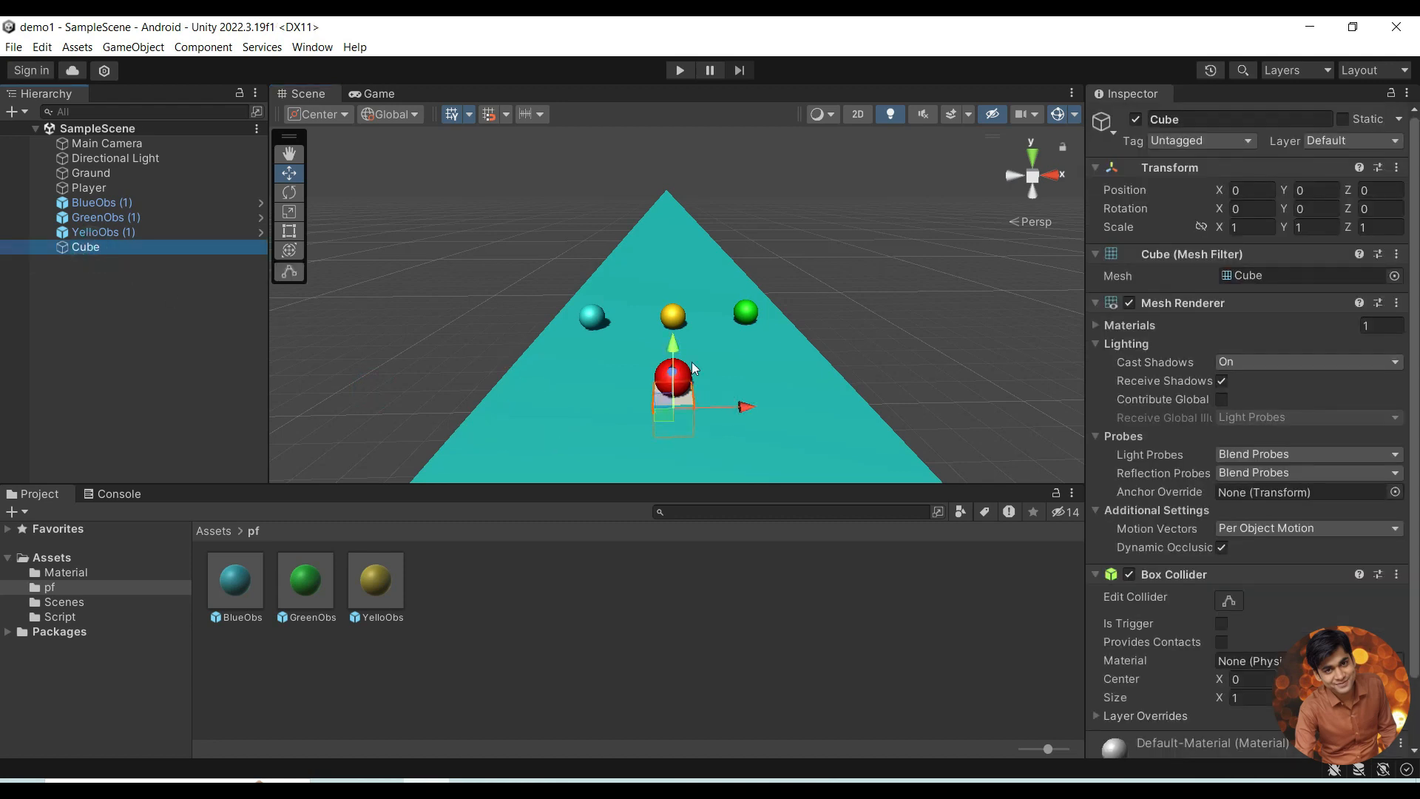
click(1317, 190)
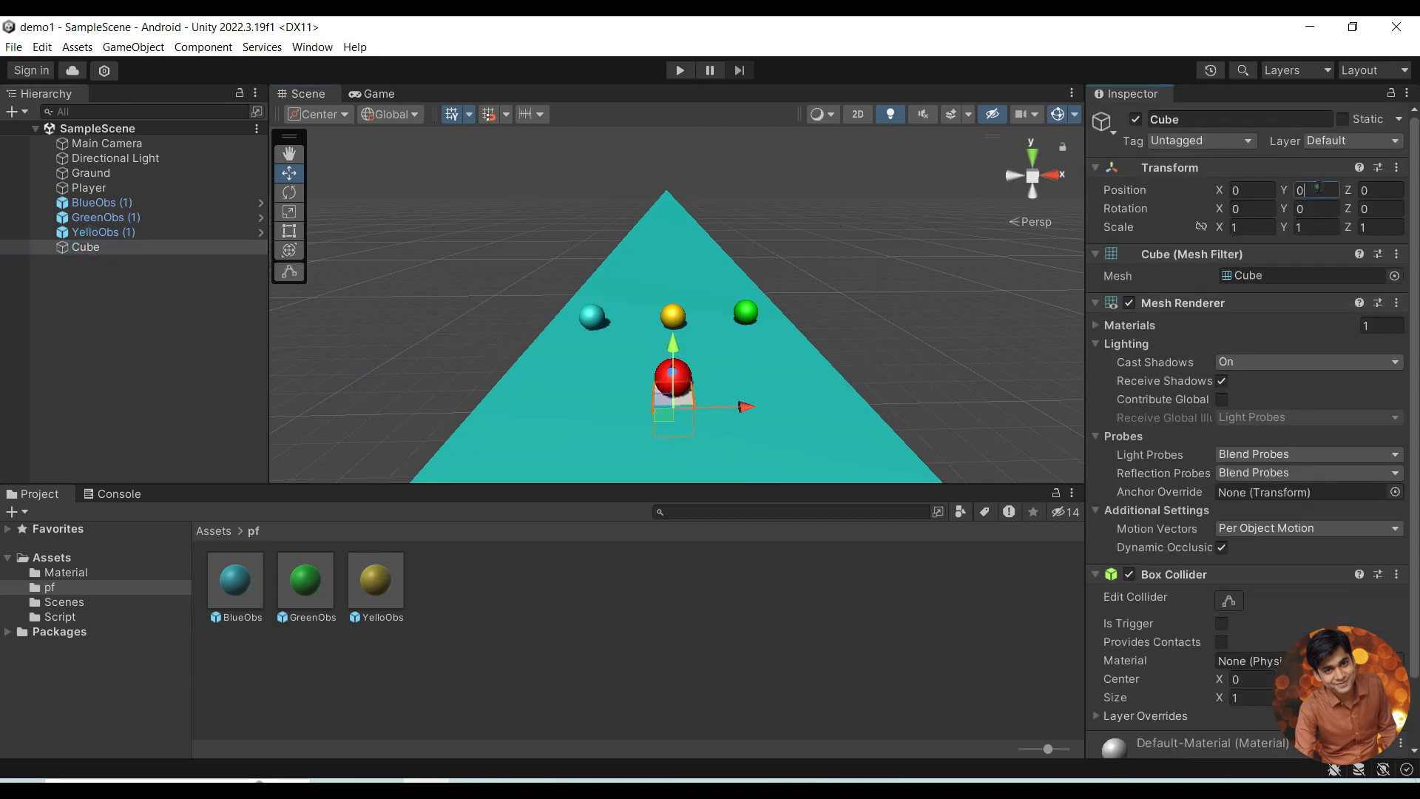
text(1)
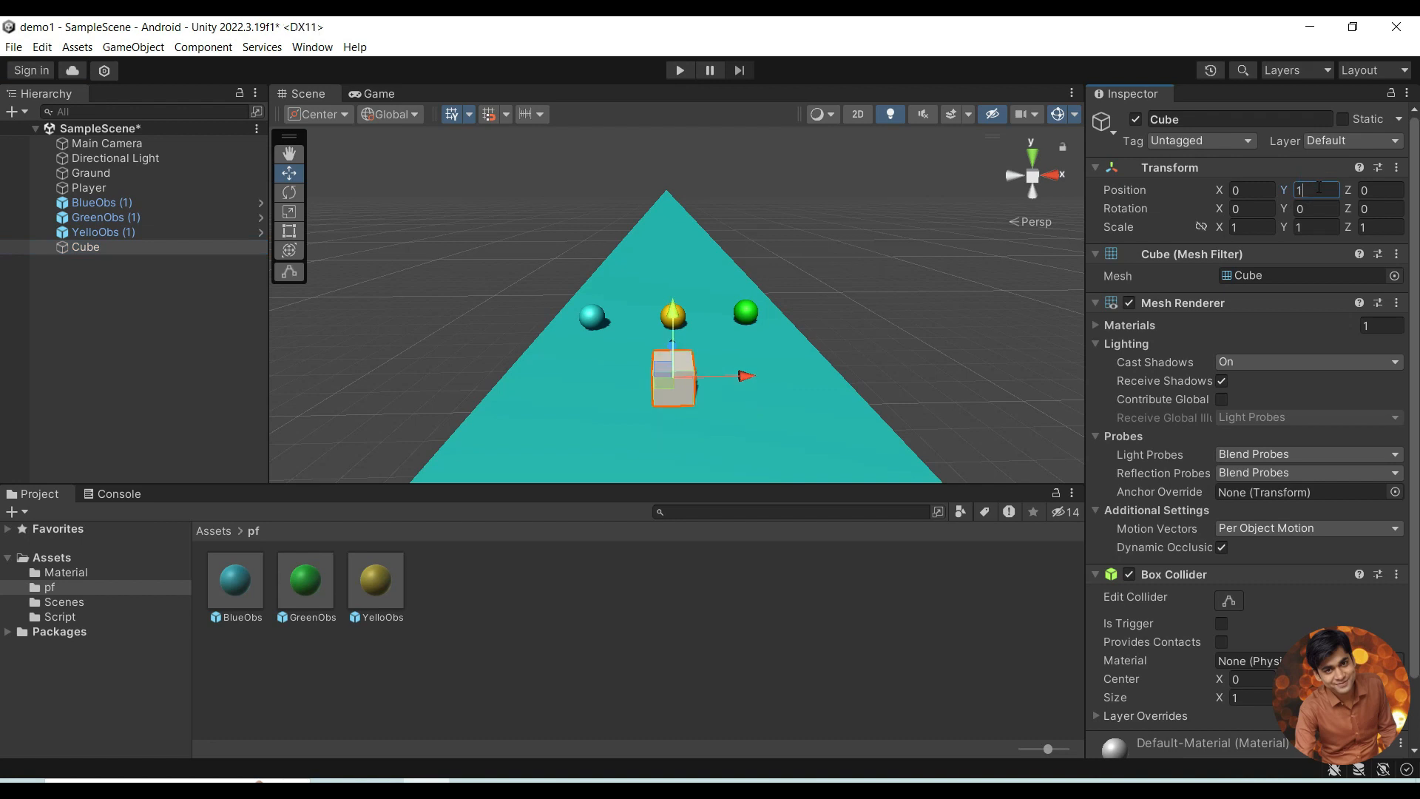
click(1358, 191)
text(-2.03)
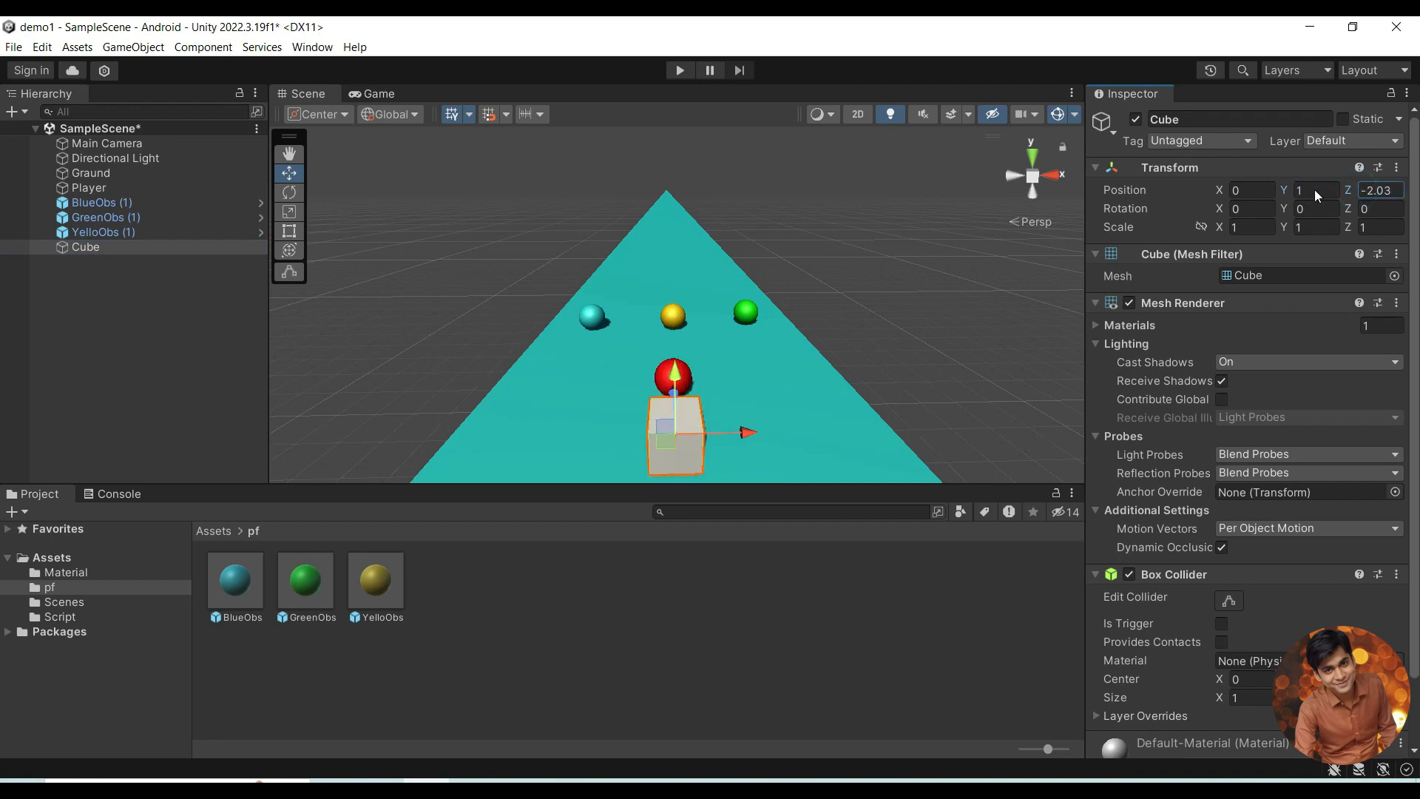
click(836, 315)
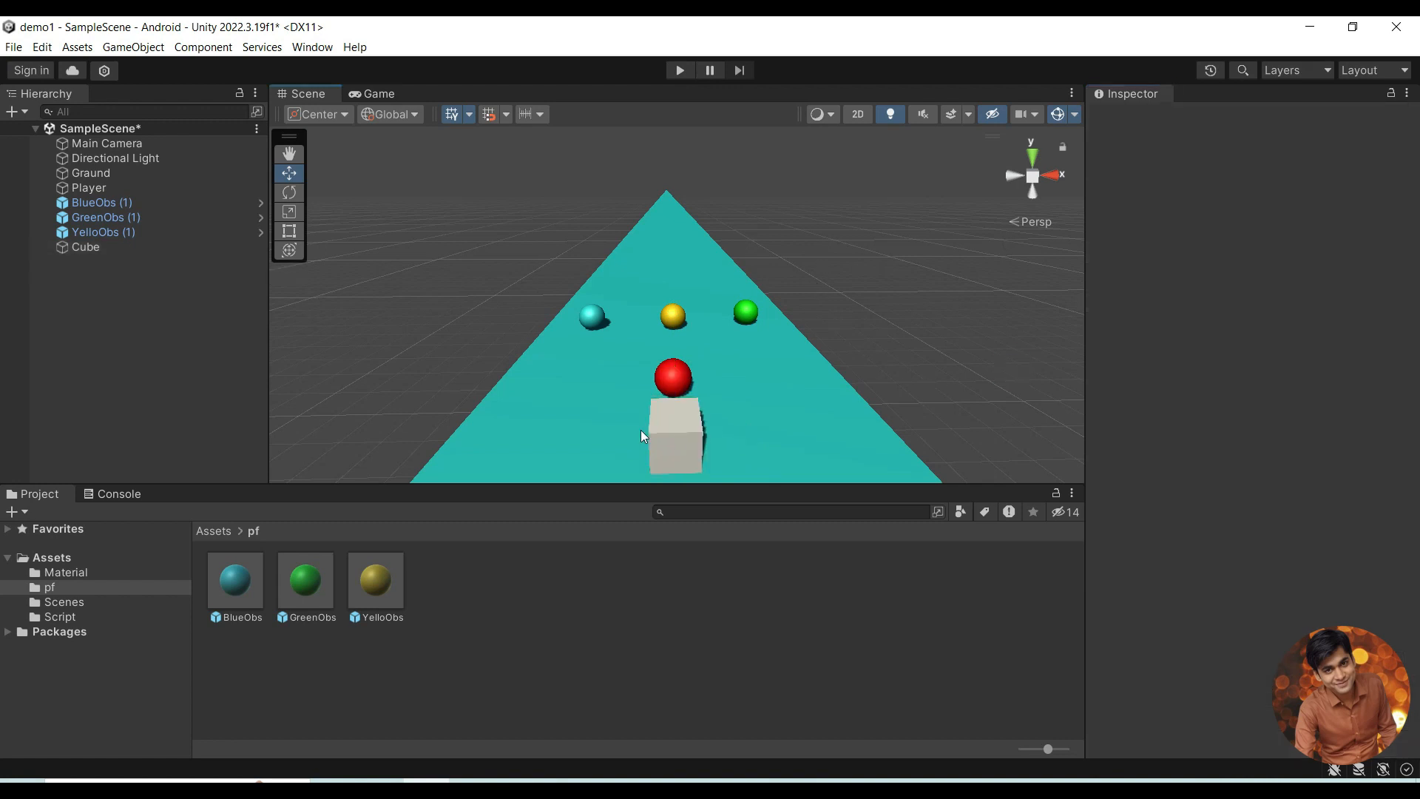
Step: Widen the Cube along the X axis to a scale of about 3.01
click(87, 250)
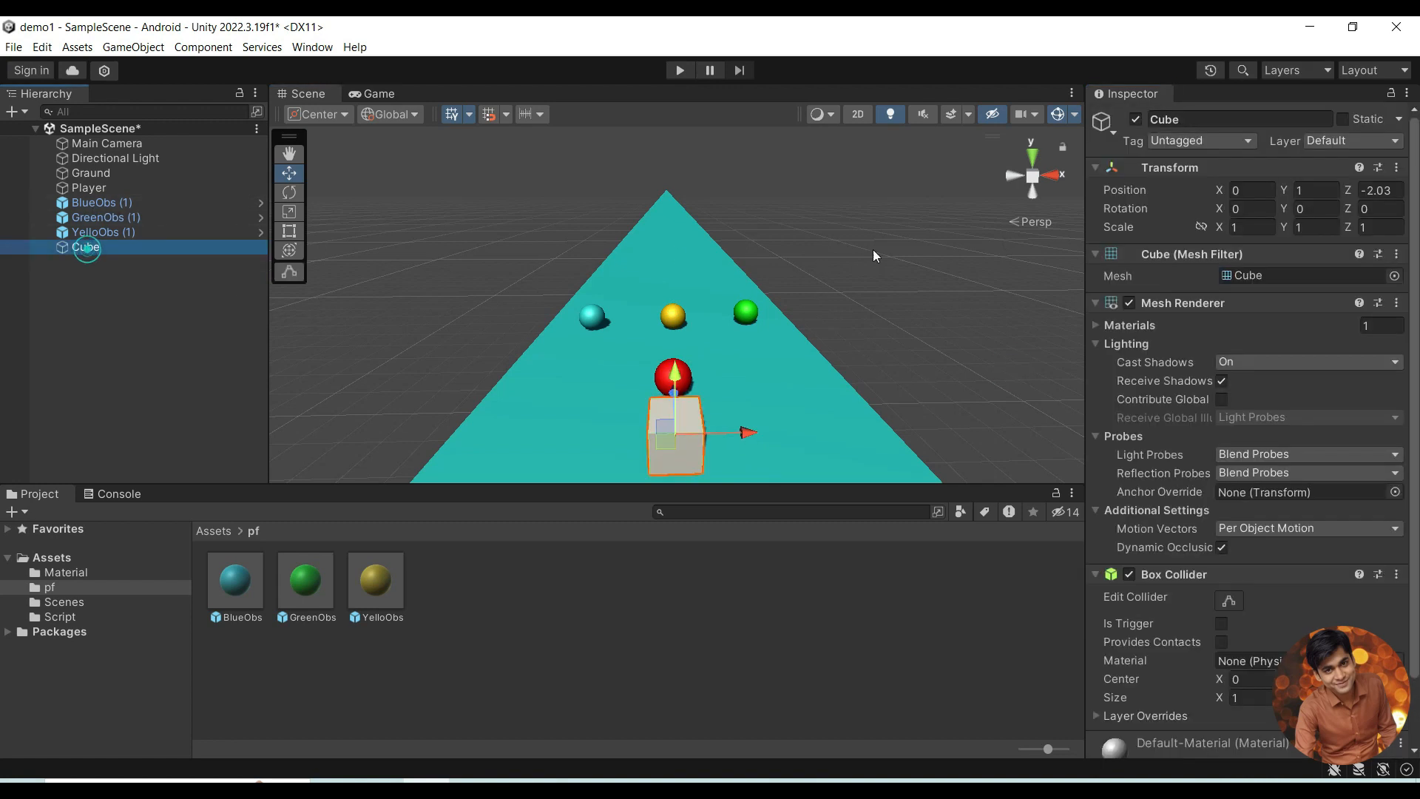
click(1252, 228)
text(1.98)
mouse_move(1271, 227)
mouse_down()
mouse_move(1310, 229)
mouse_move(1297, 230)
mouse_up()
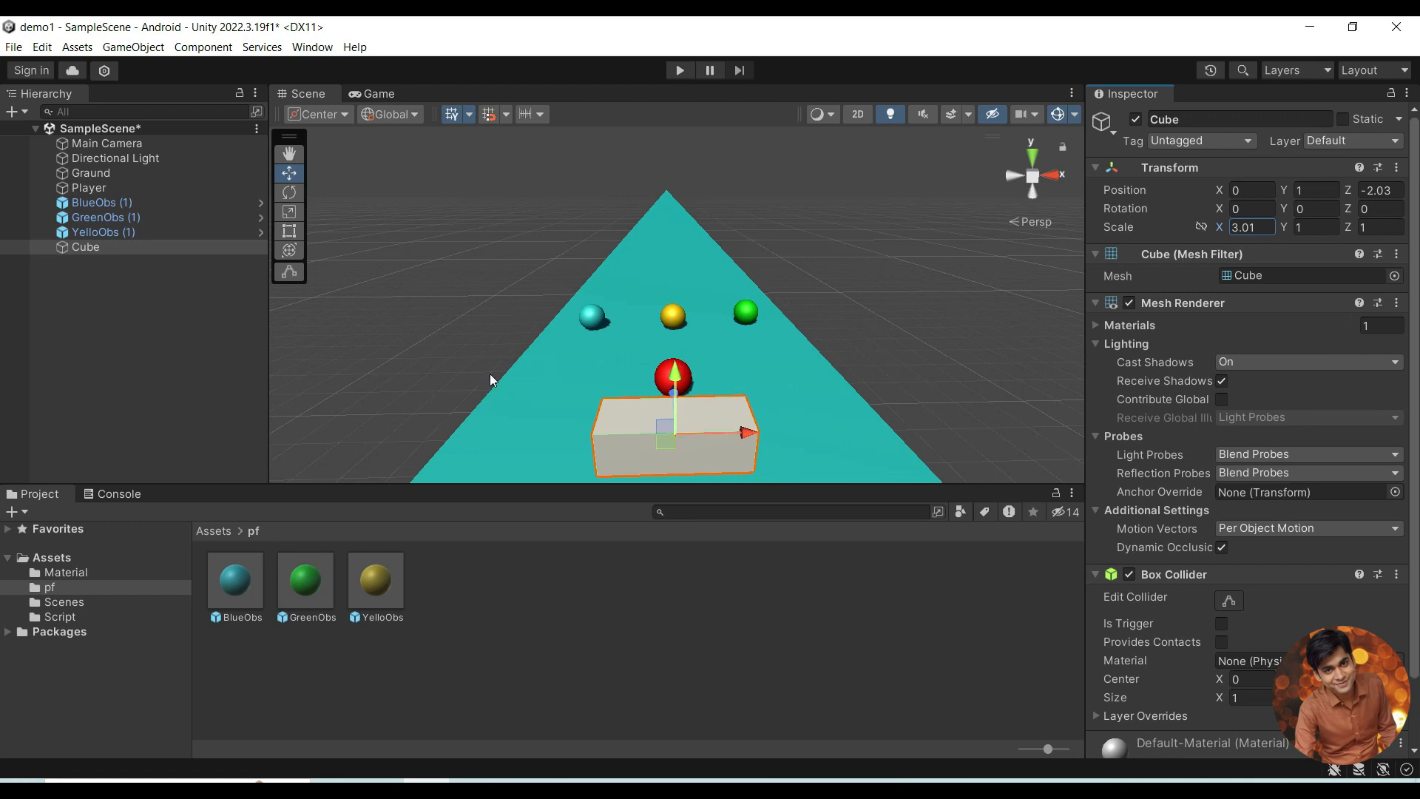
Step: Rename the Cube as SmalObs
right_click(93, 245)
click(175, 332)
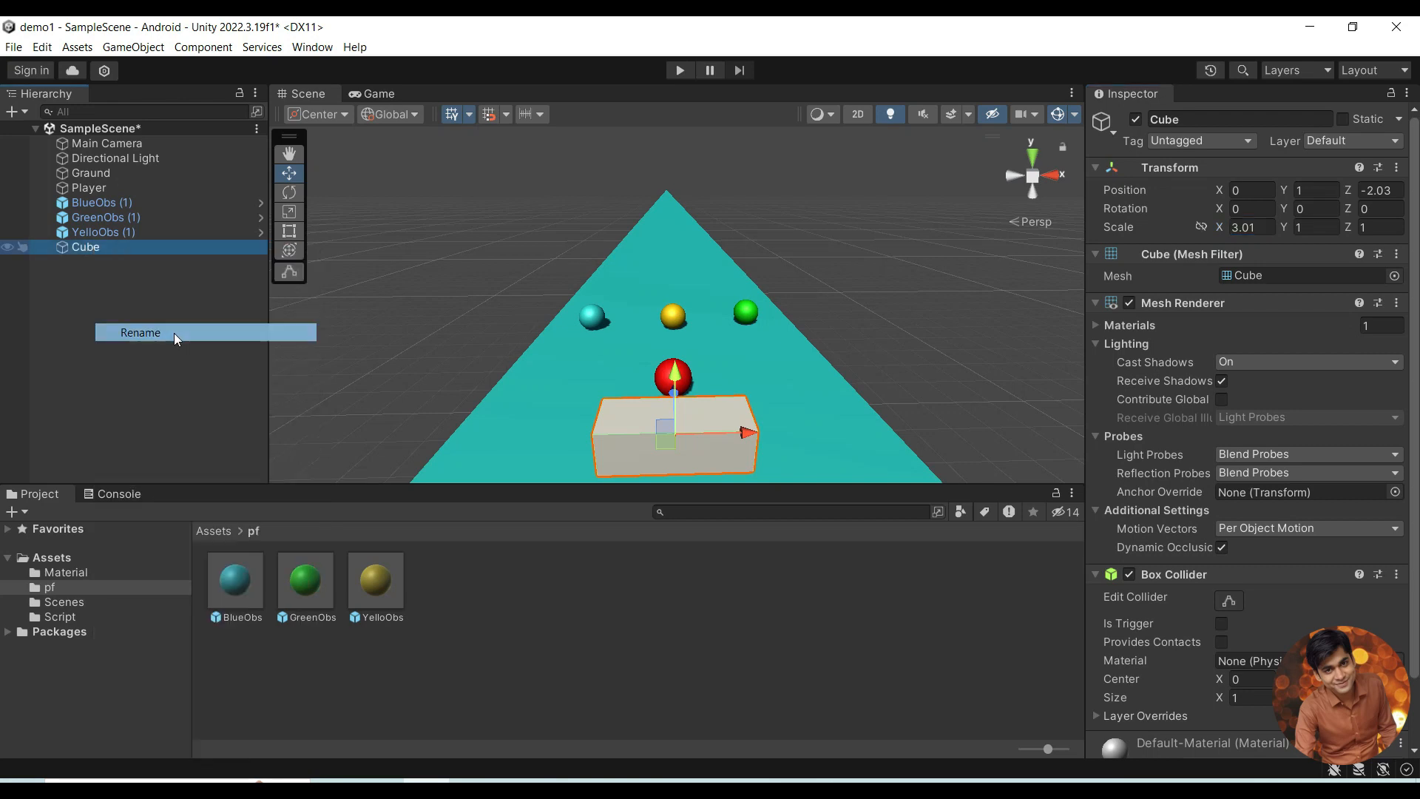
text(SmalObs)
key(Return)
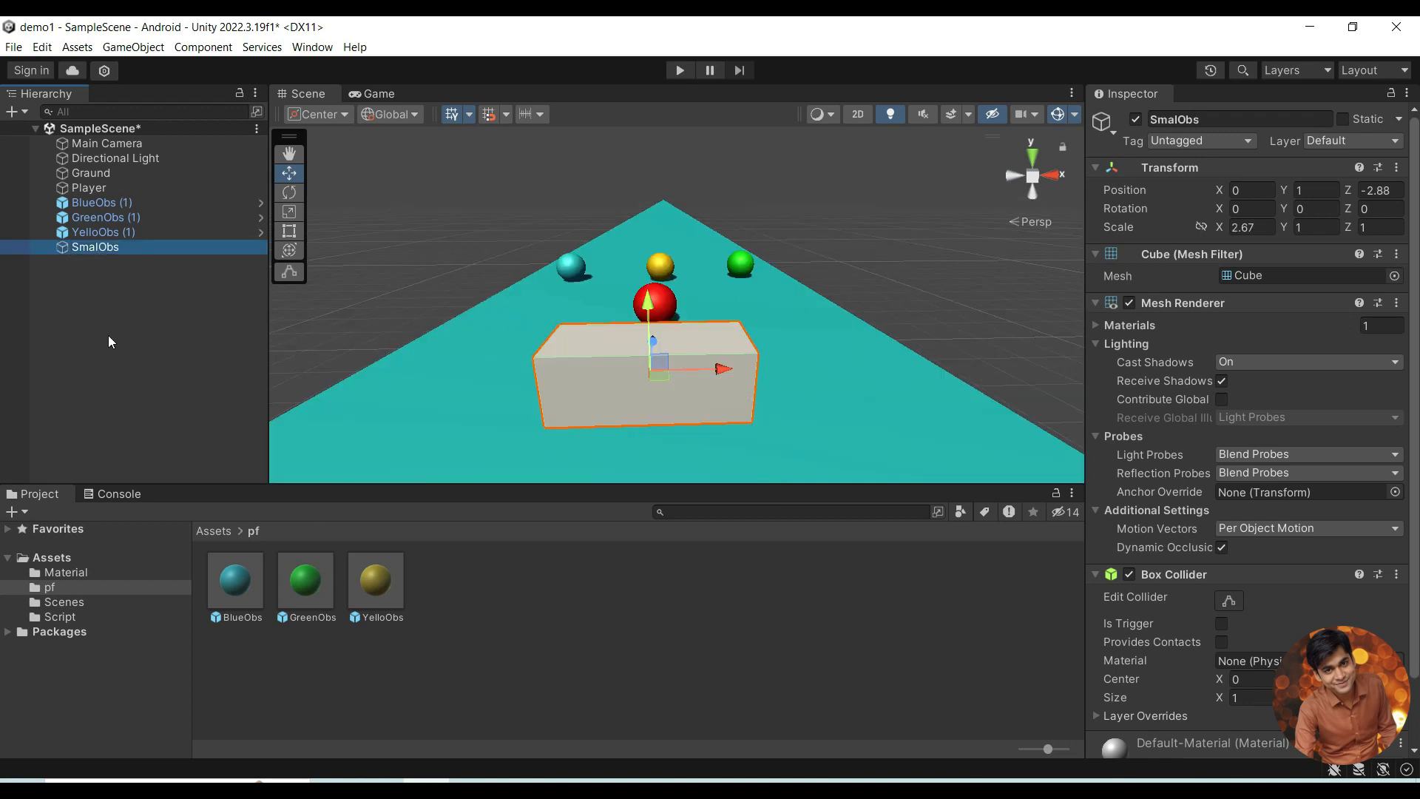
Step: Apply the Yello material from the Material folder to the SmalObs block
drag(379, 587, 92, 247)
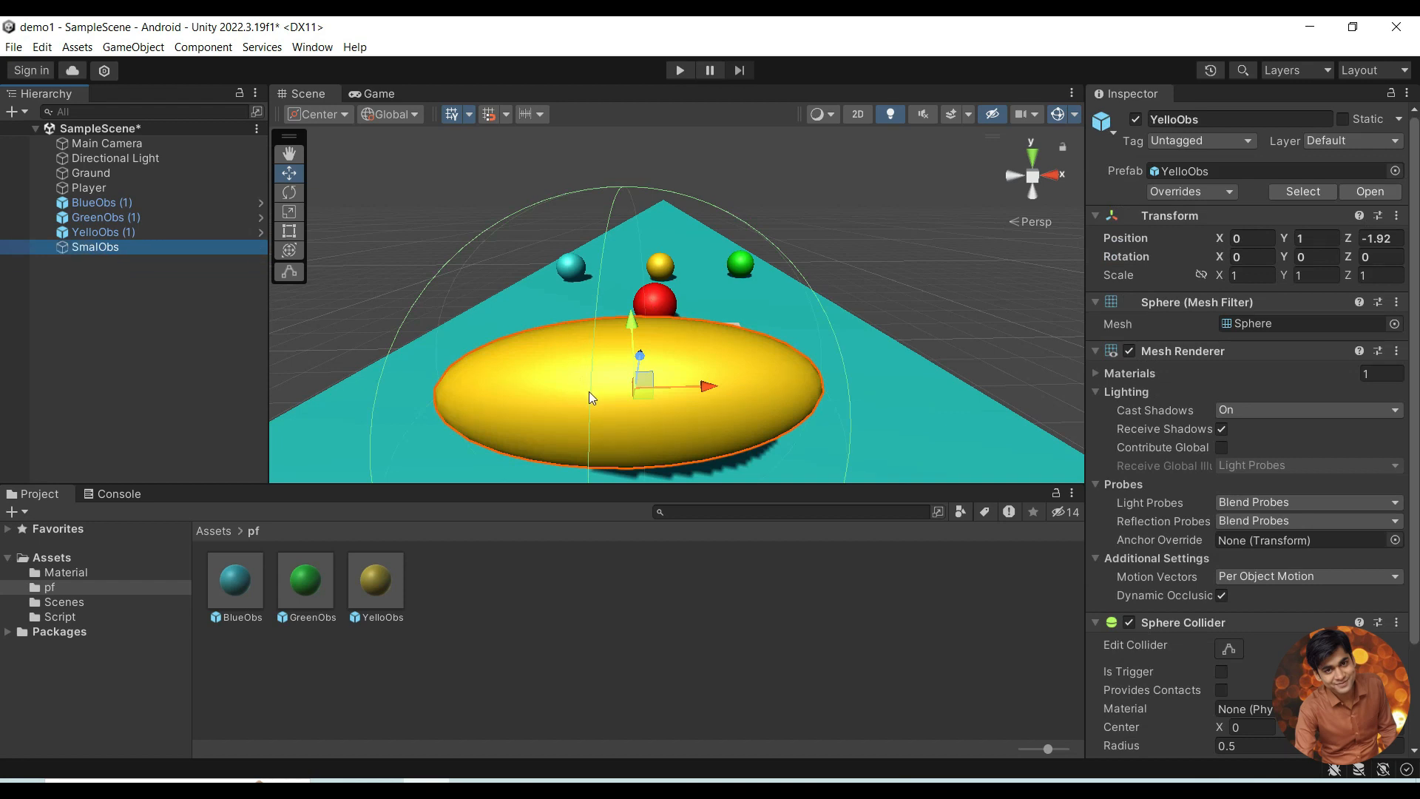
key(ctrl+z)
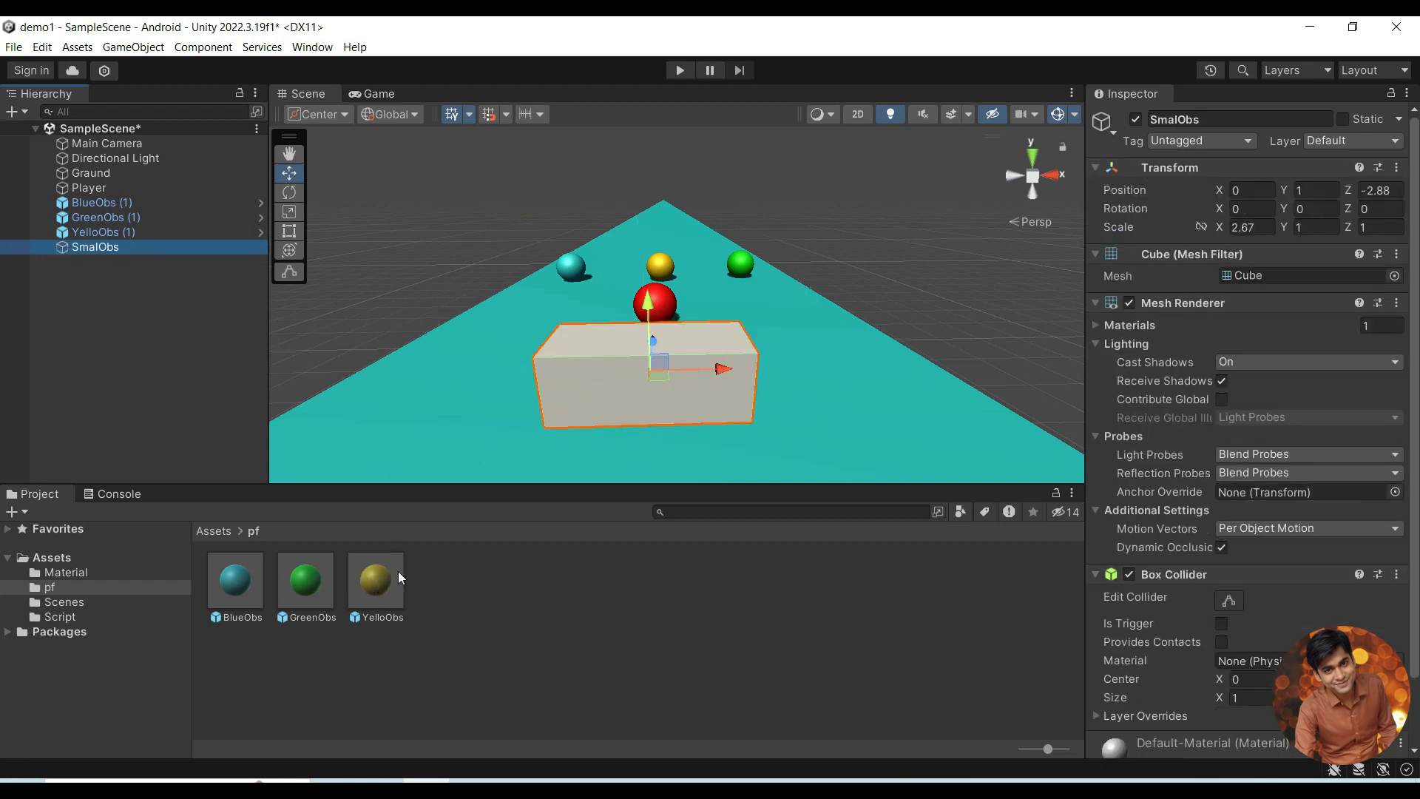
click(75, 571)
drag(448, 585, 606, 365)
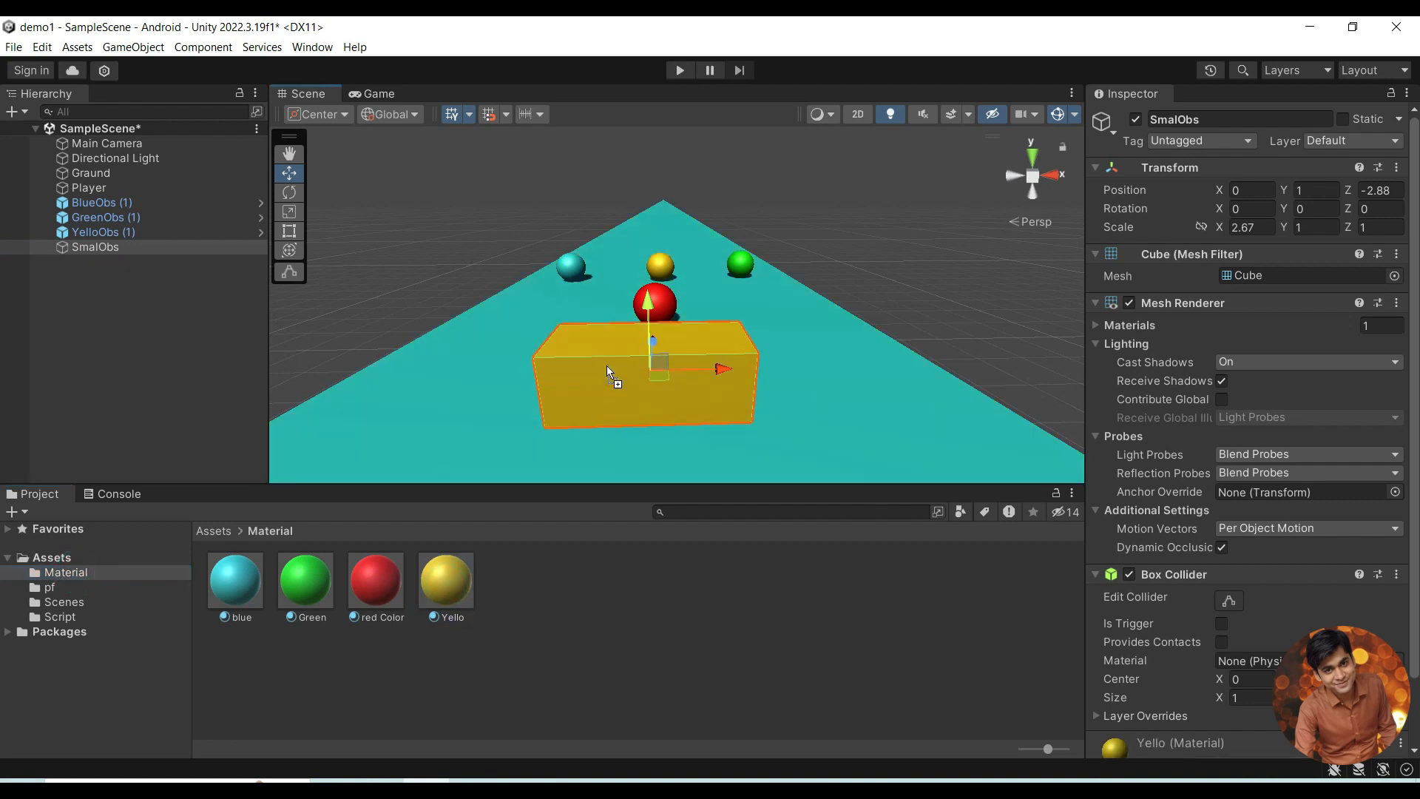
click(960, 303)
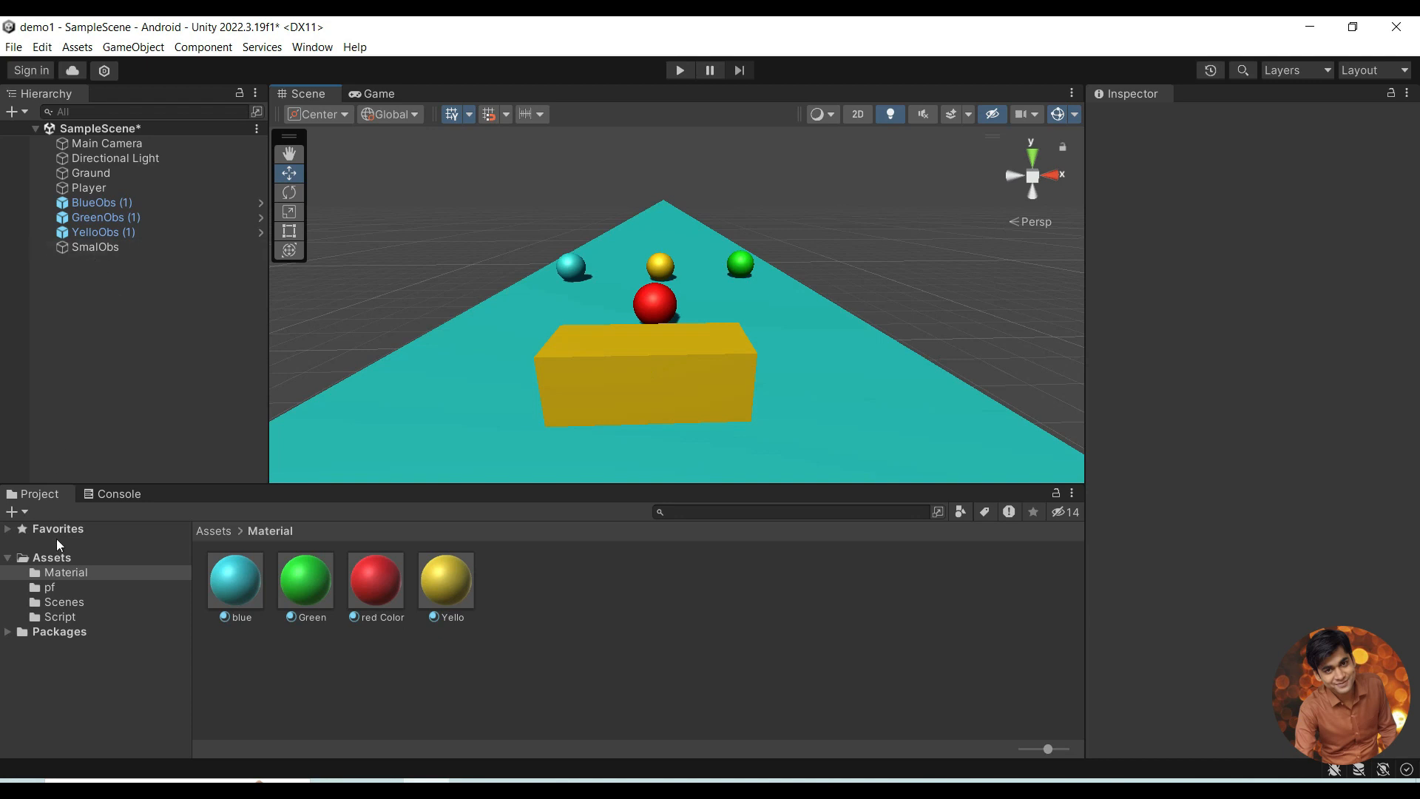
Step: Create a prefab of SmalObs in the pf folder and delete the block from the scene
click(54, 588)
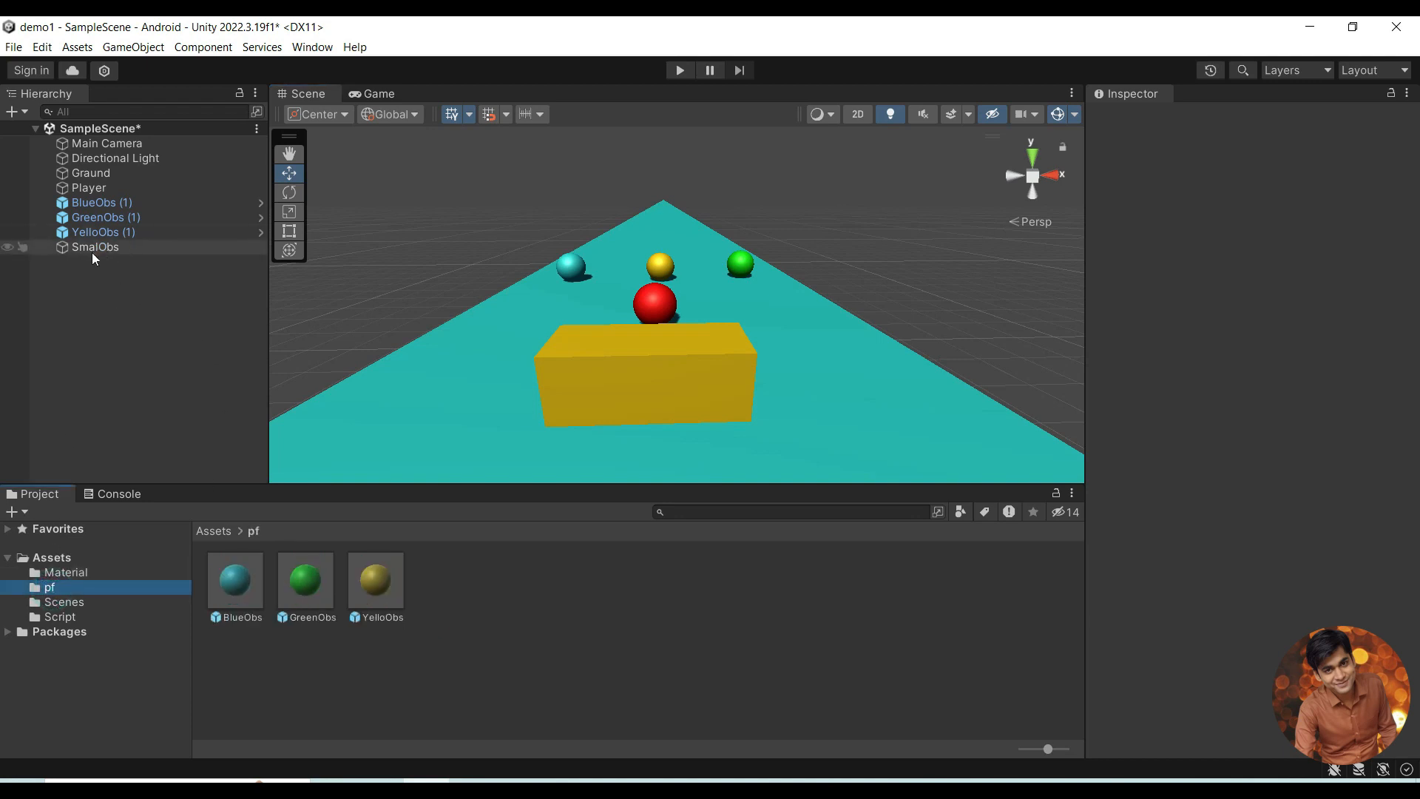
drag(94, 252, 482, 588)
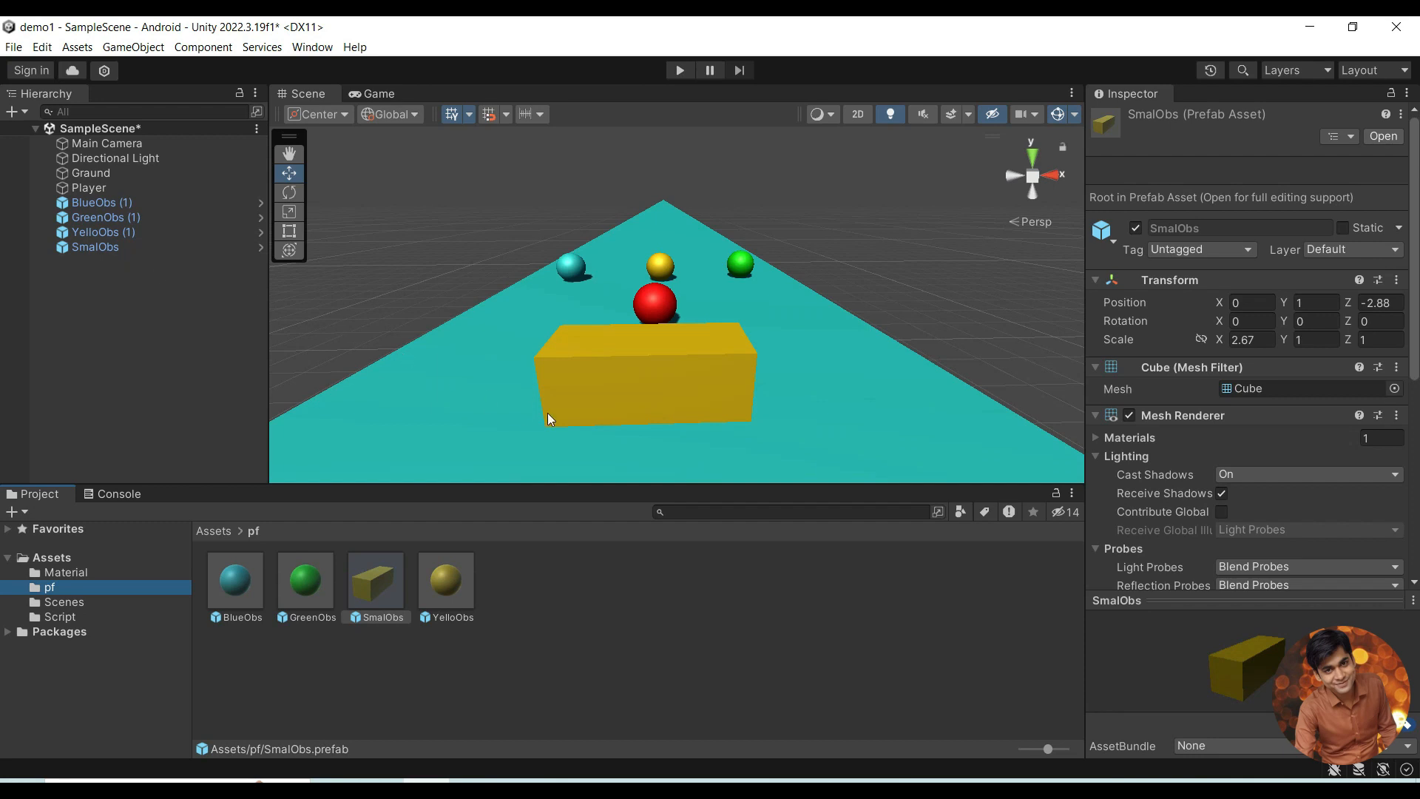
click(664, 366)
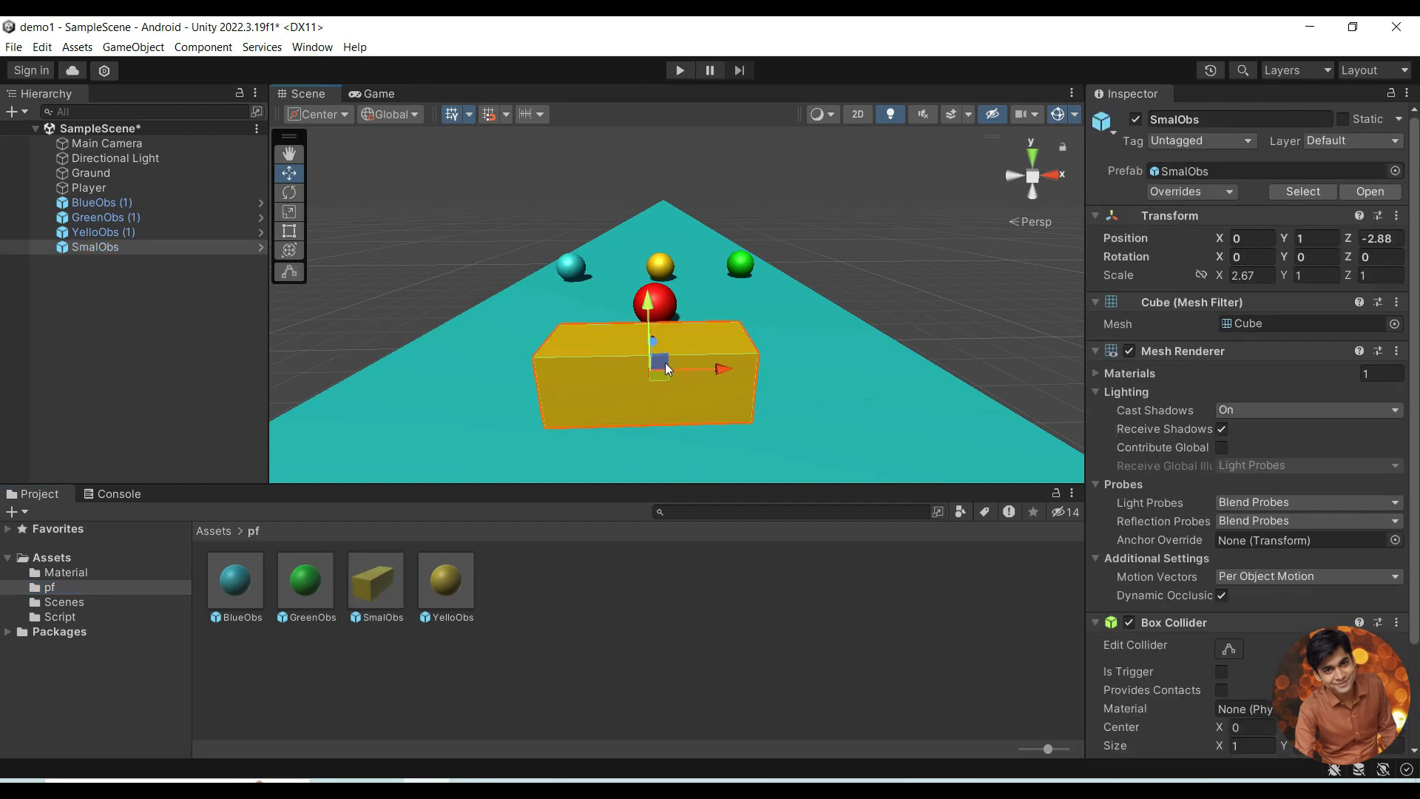
key(Delete)
Step: Place a trial instance of the SmalObs prefab beside the player and delete it again
drag(348, 607, 545, 343)
click(714, 363)
click(558, 320)
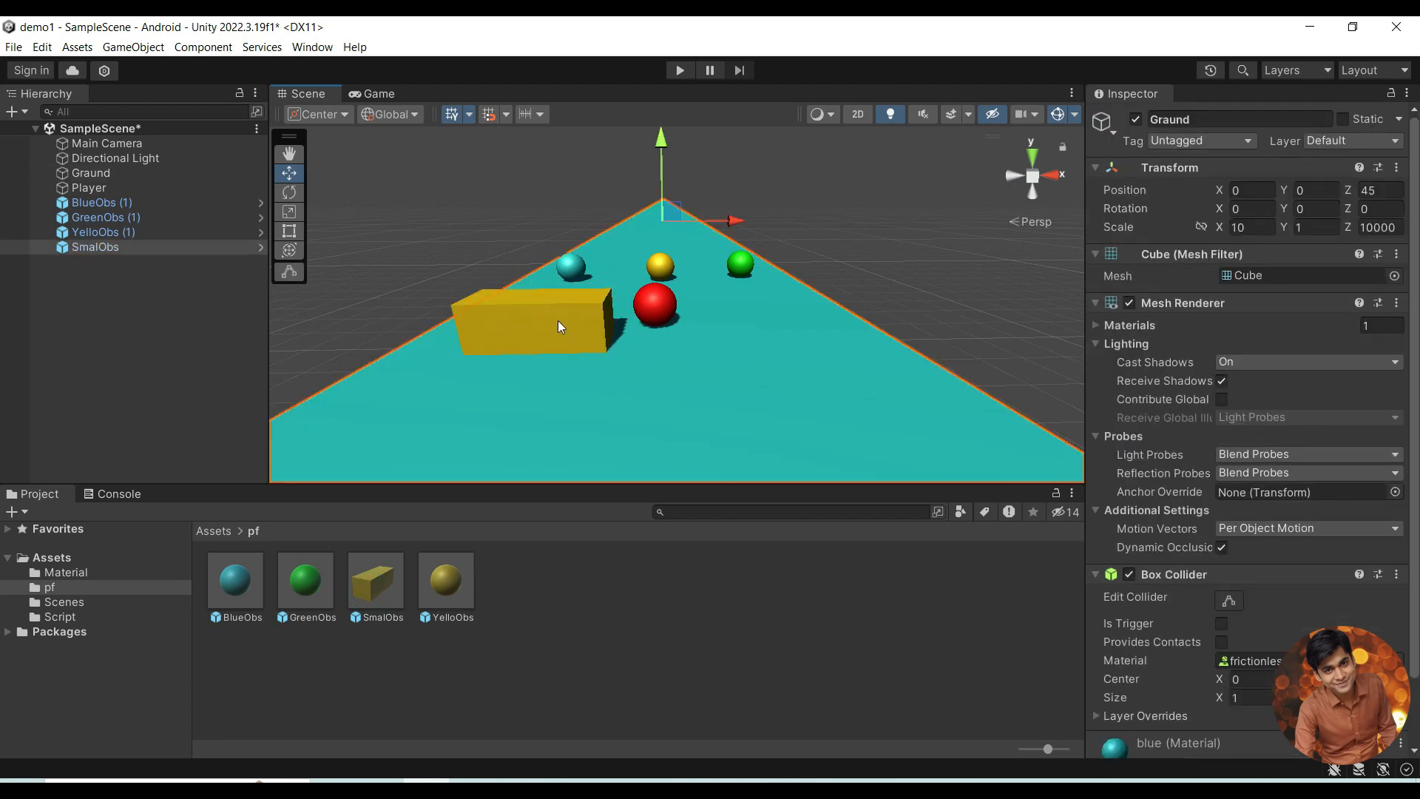
key(Delete)
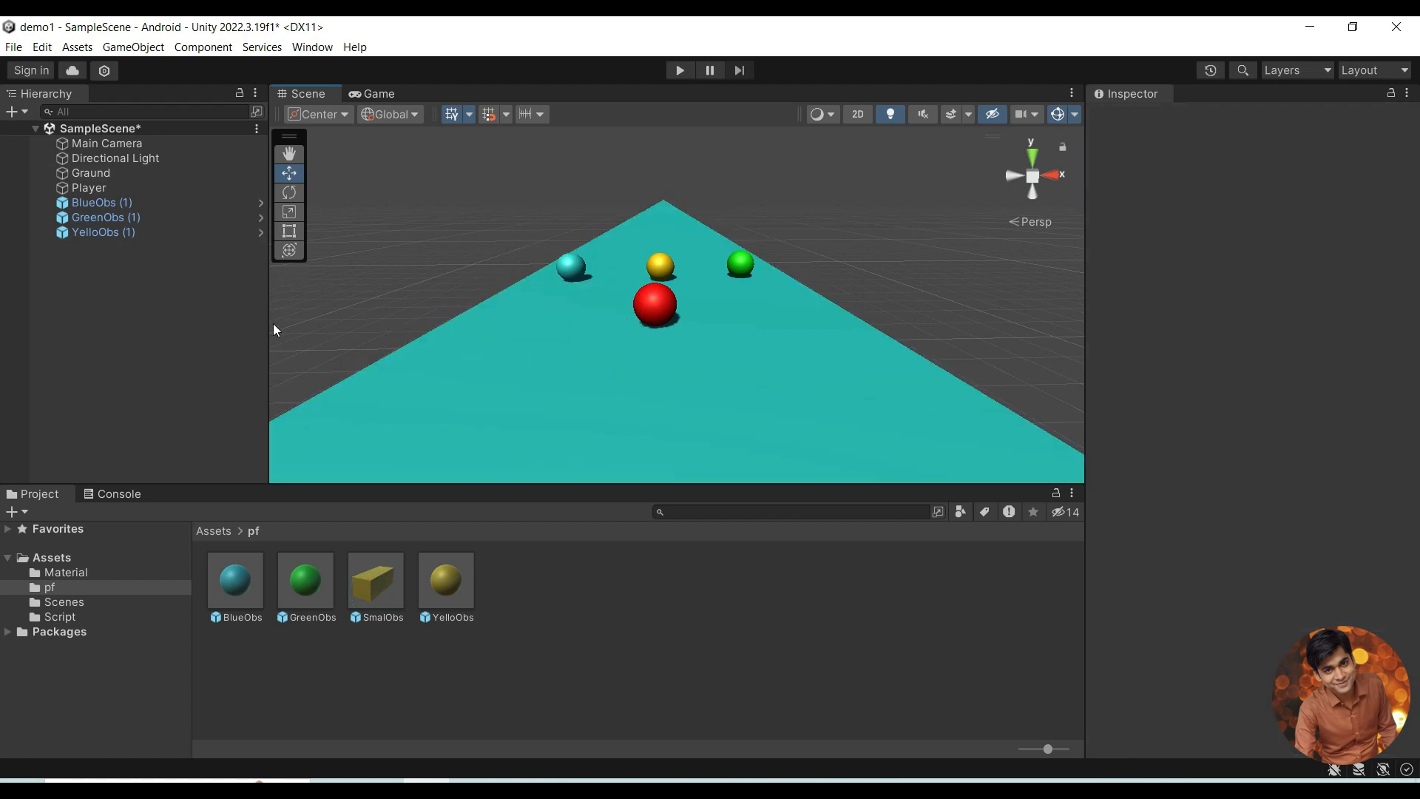
Step: Add a new cube to the scene with its transform reset and its Y position set to 1
right_click(99, 265)
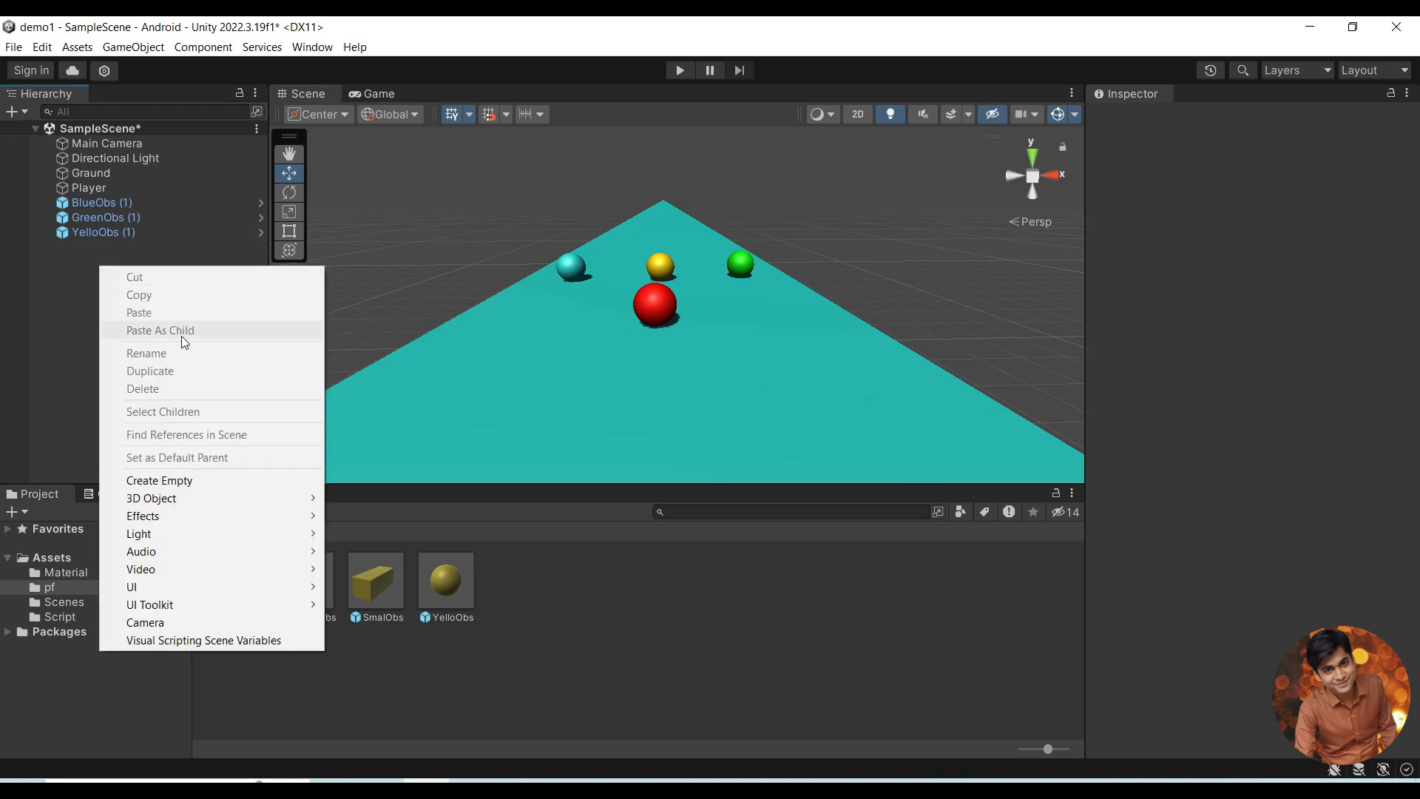
mouse_move(190, 498)
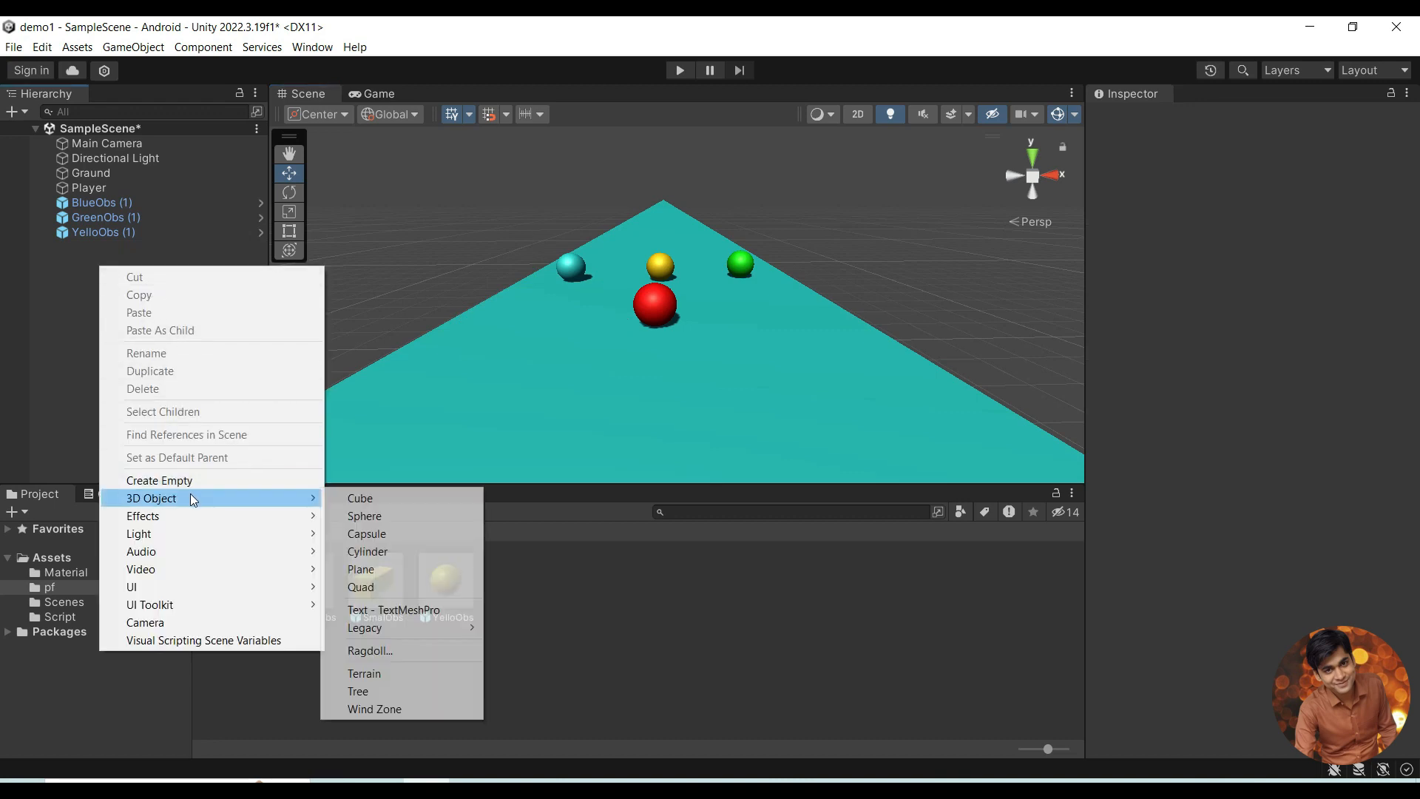
click(405, 497)
click(1396, 168)
click(1259, 187)
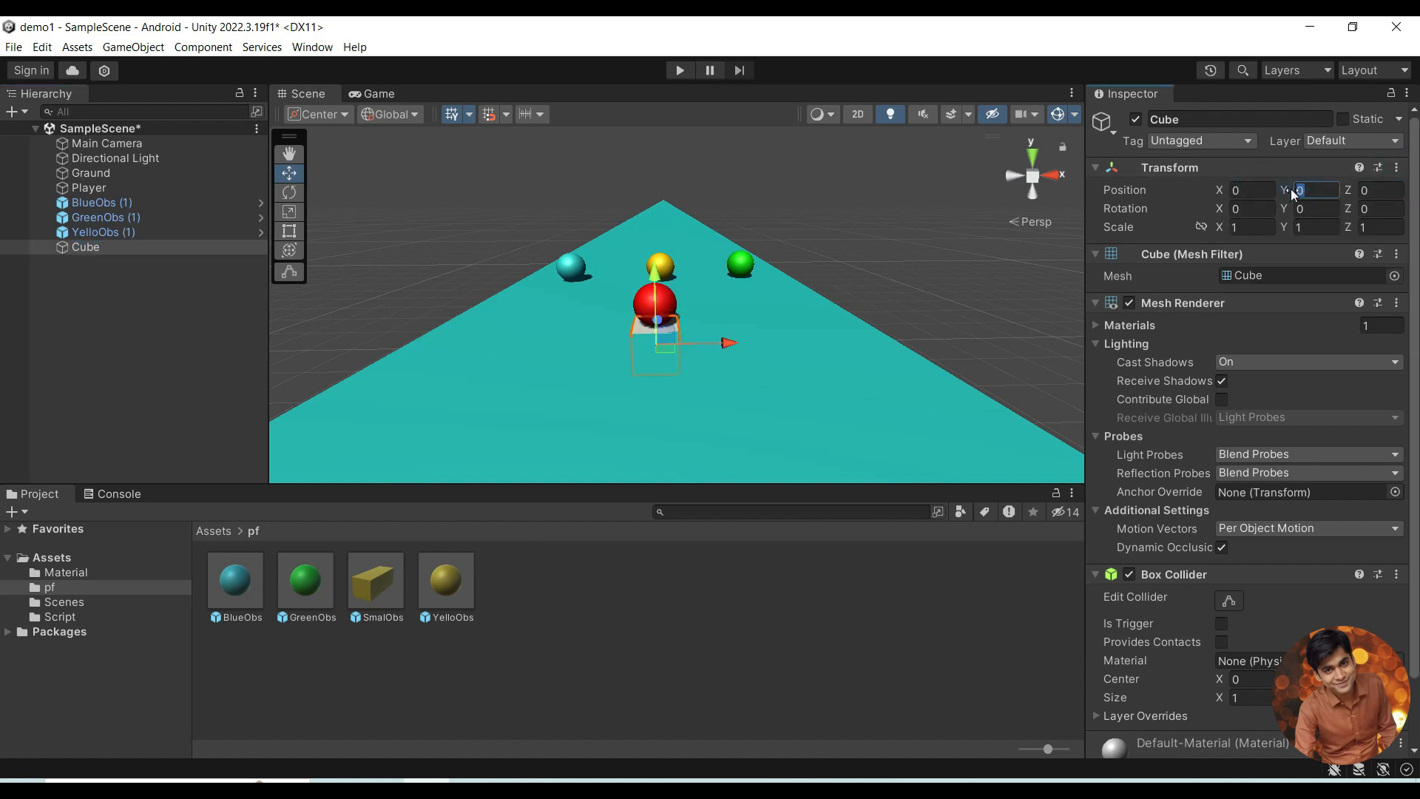
text(1)
Step: Set the new cube's X scale to 5 and move it along Z to about -2.99
drag(1220, 227, 1357, 226)
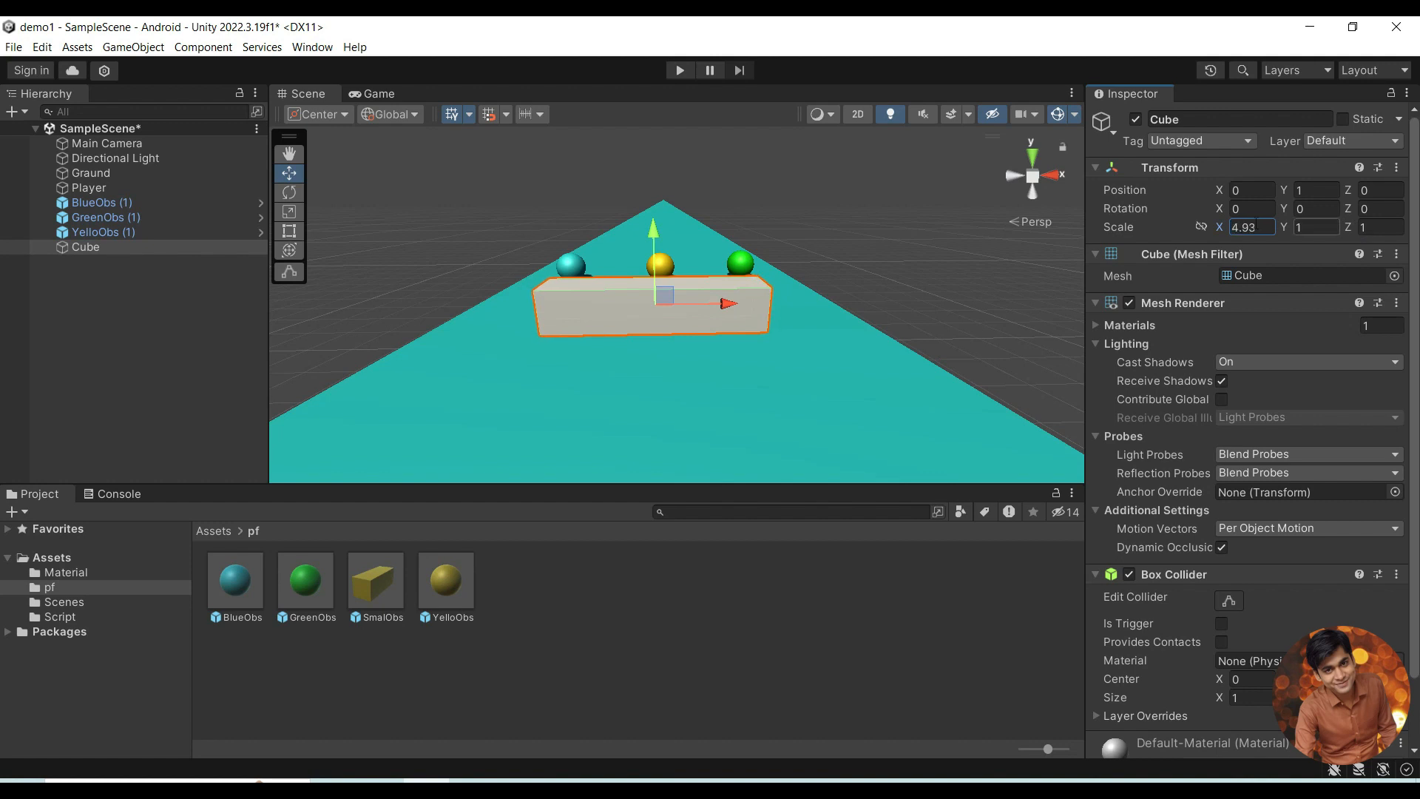
click(1255, 223)
text(5)
drag(1357, 189, 1256, 203)
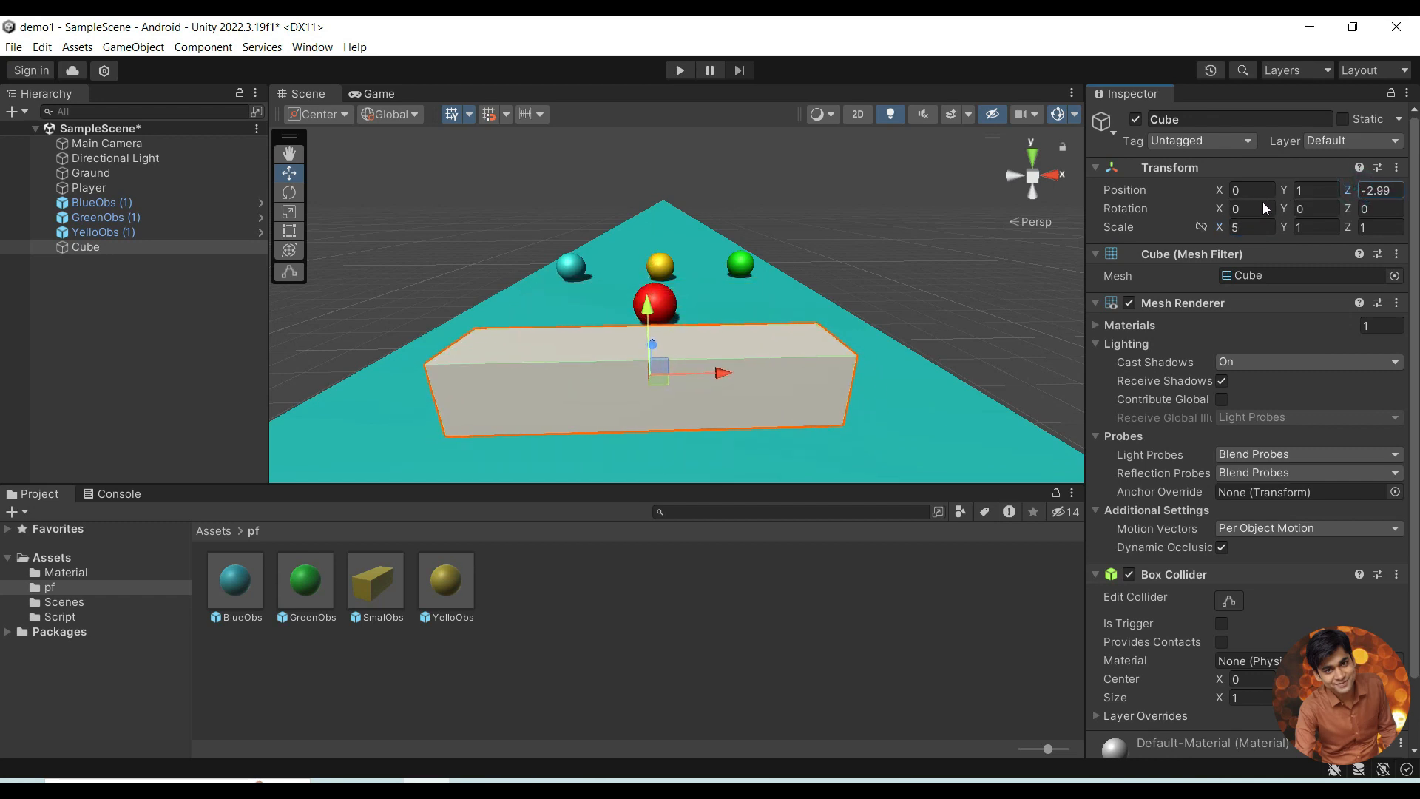
Step: Apply the Yello material to the new wide cube
click(643, 617)
click(53, 576)
drag(445, 585, 592, 390)
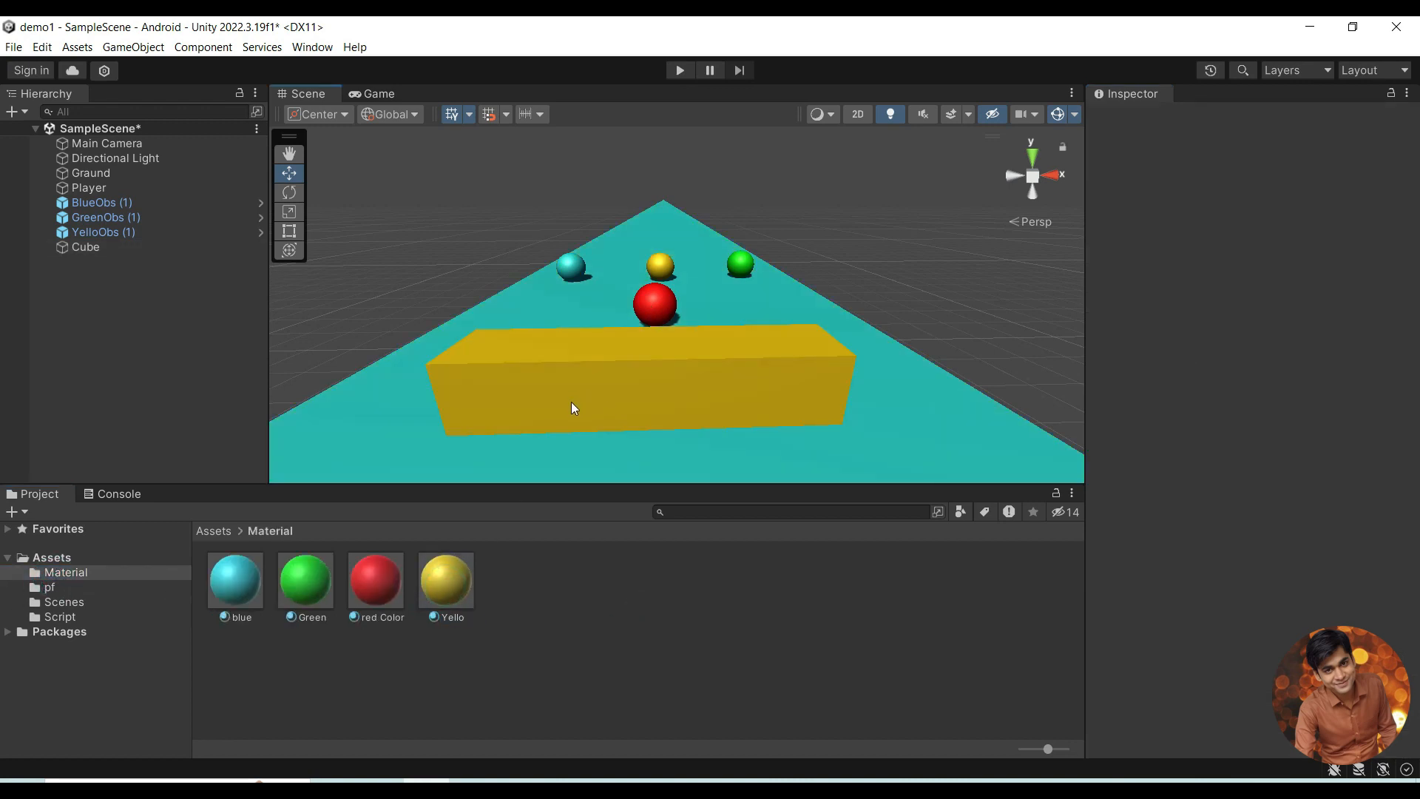
Step: Rename the wide yellow cube as LargObs
right_click(90, 236)
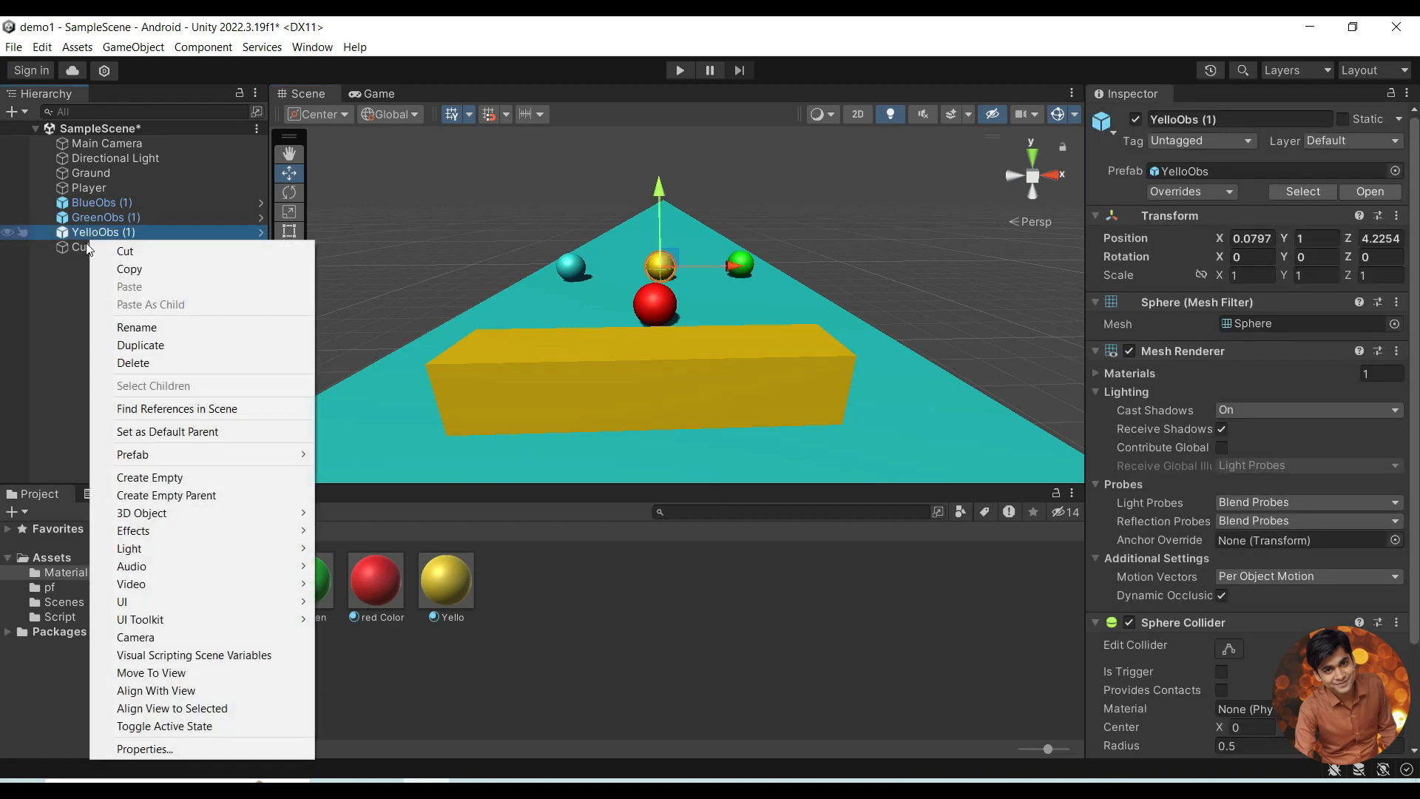
click(81, 249)
right_click(82, 248)
click(132, 336)
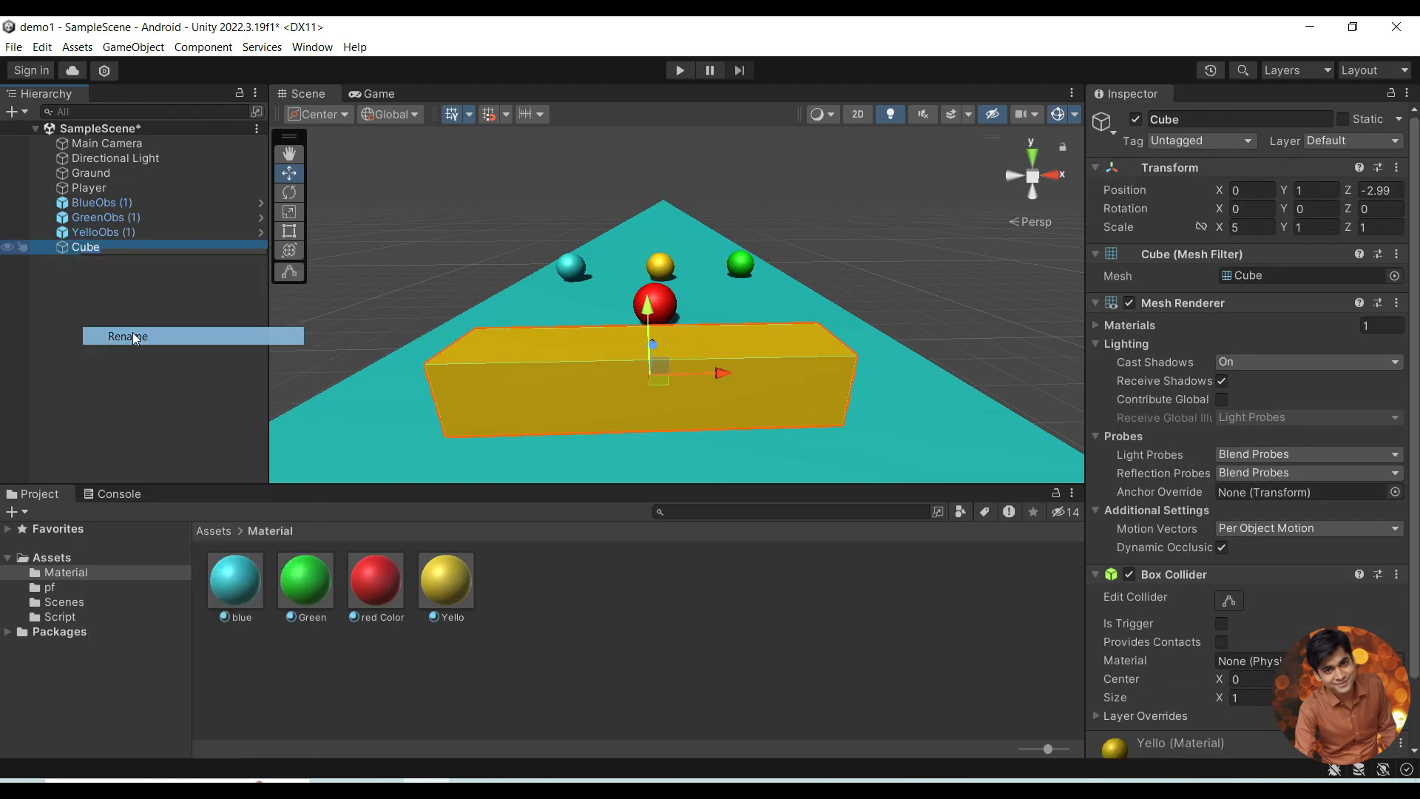
text(Lar)
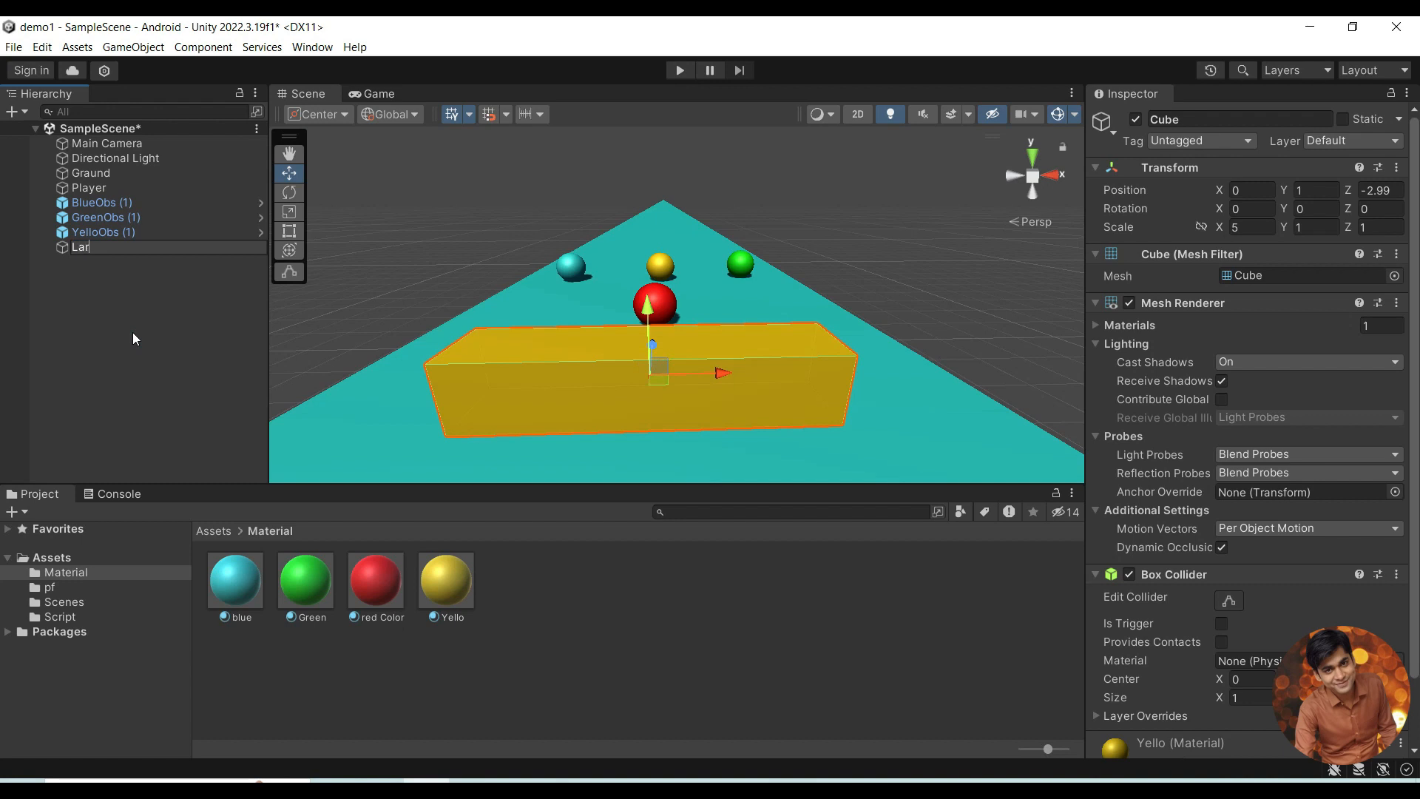
text(gObs)
key(Return)
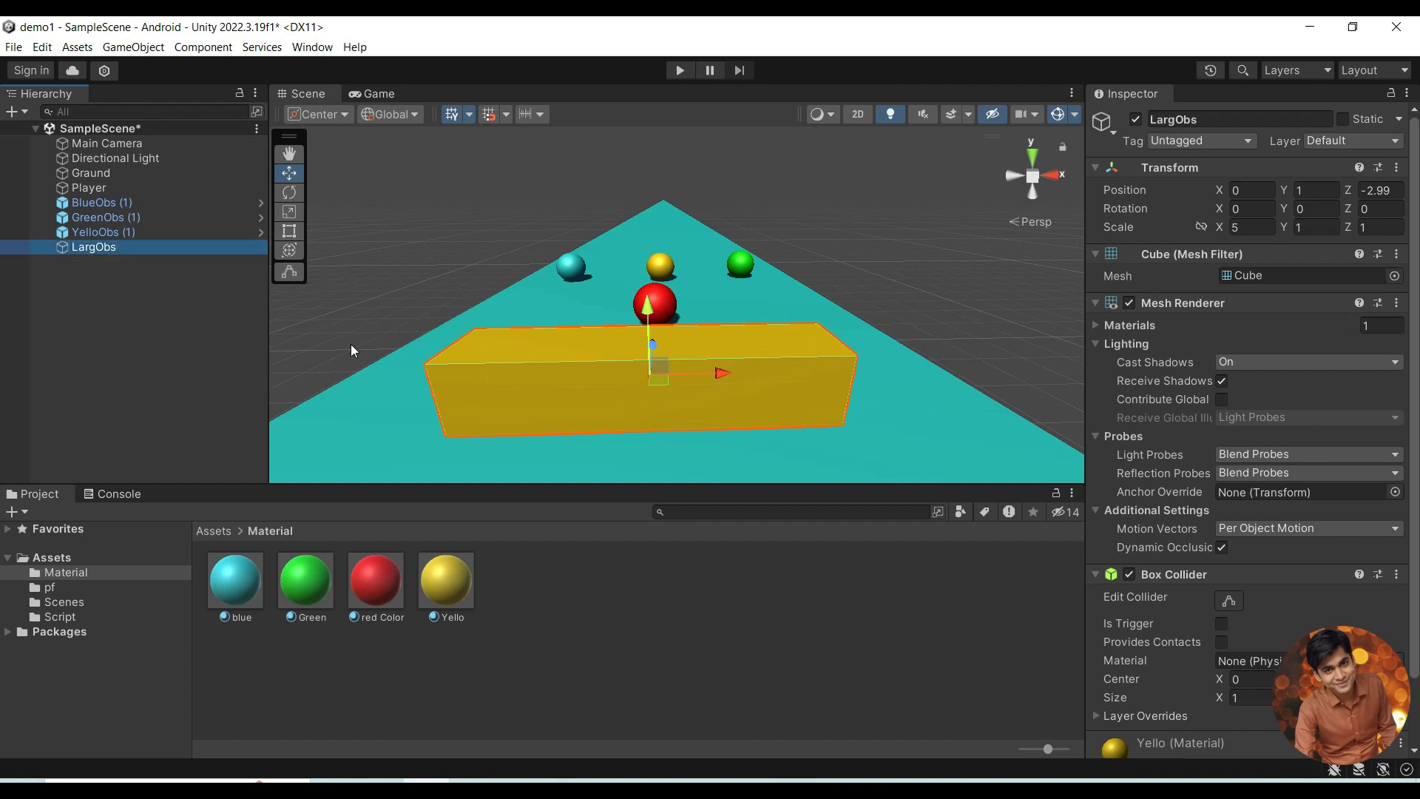
Step: Save the LargObs block as a prefab in the pf folder and delete its original from the scene
click(43, 589)
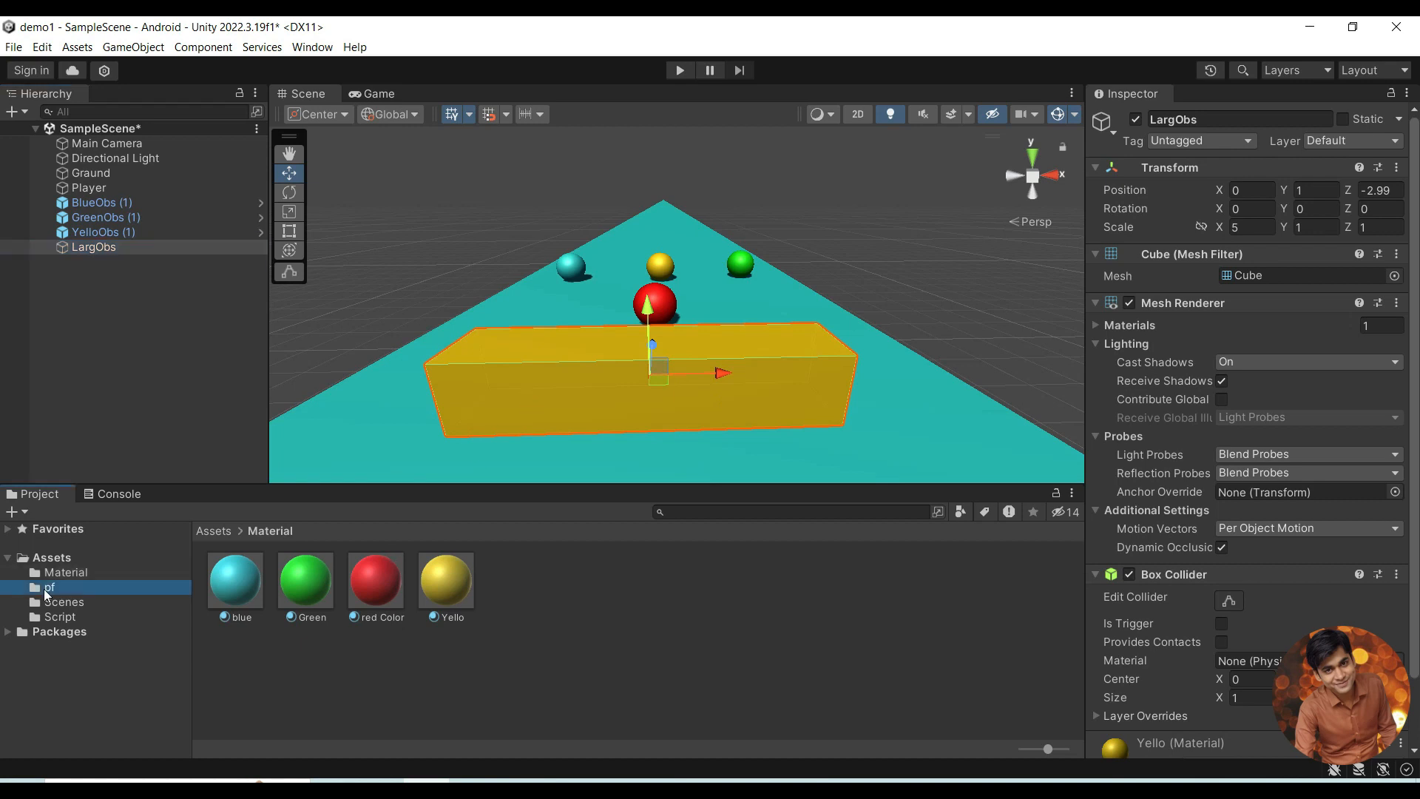
click(83, 247)
drag(84, 246, 523, 595)
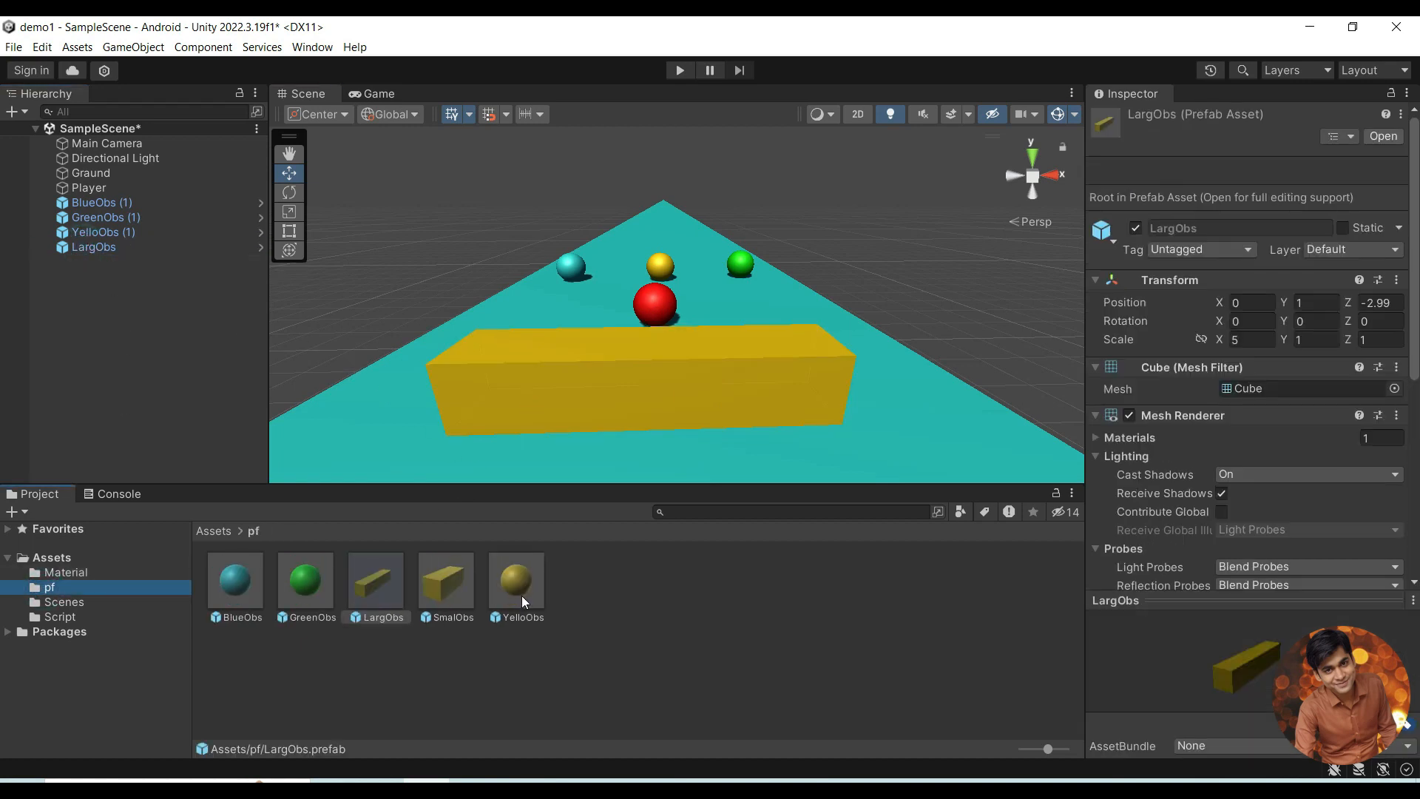
click(447, 677)
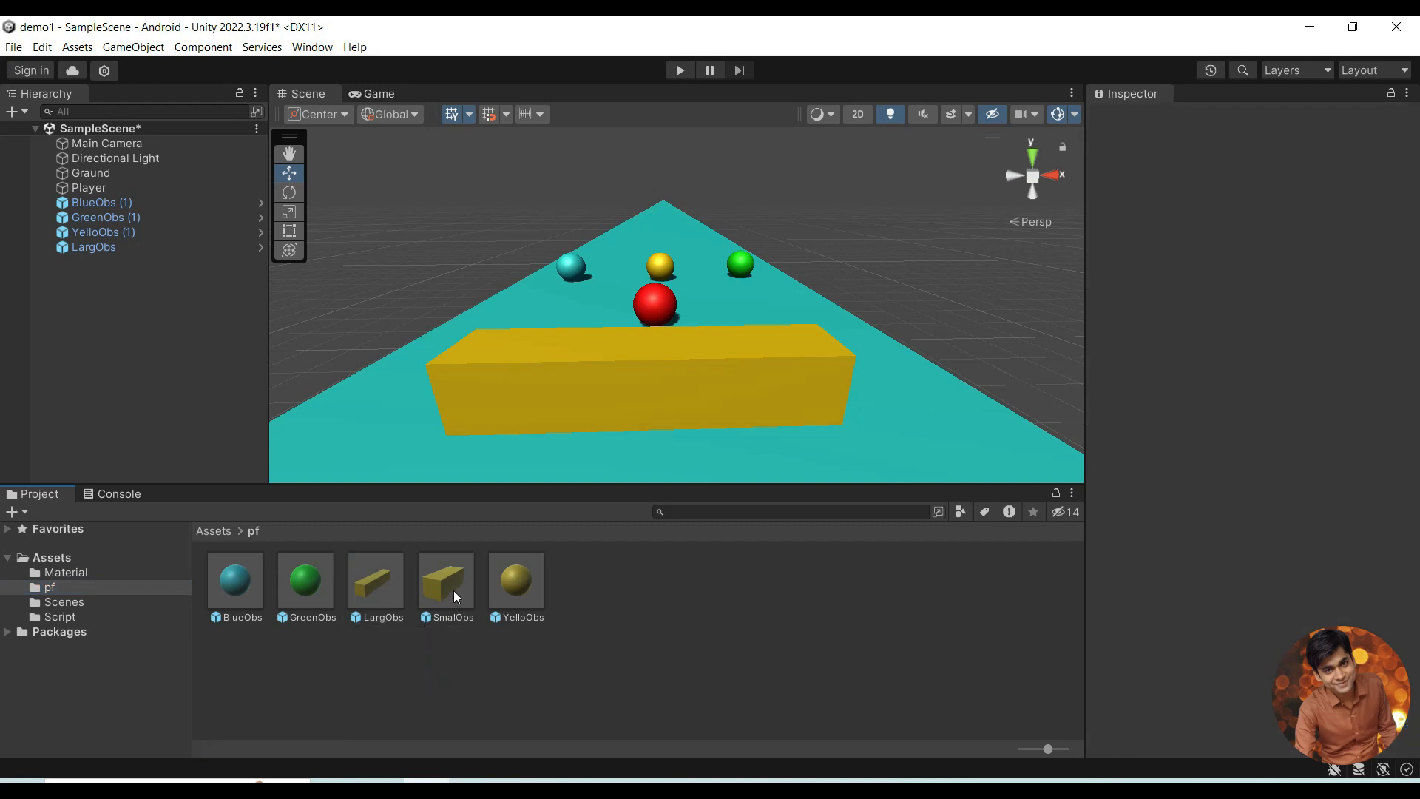
click(601, 379)
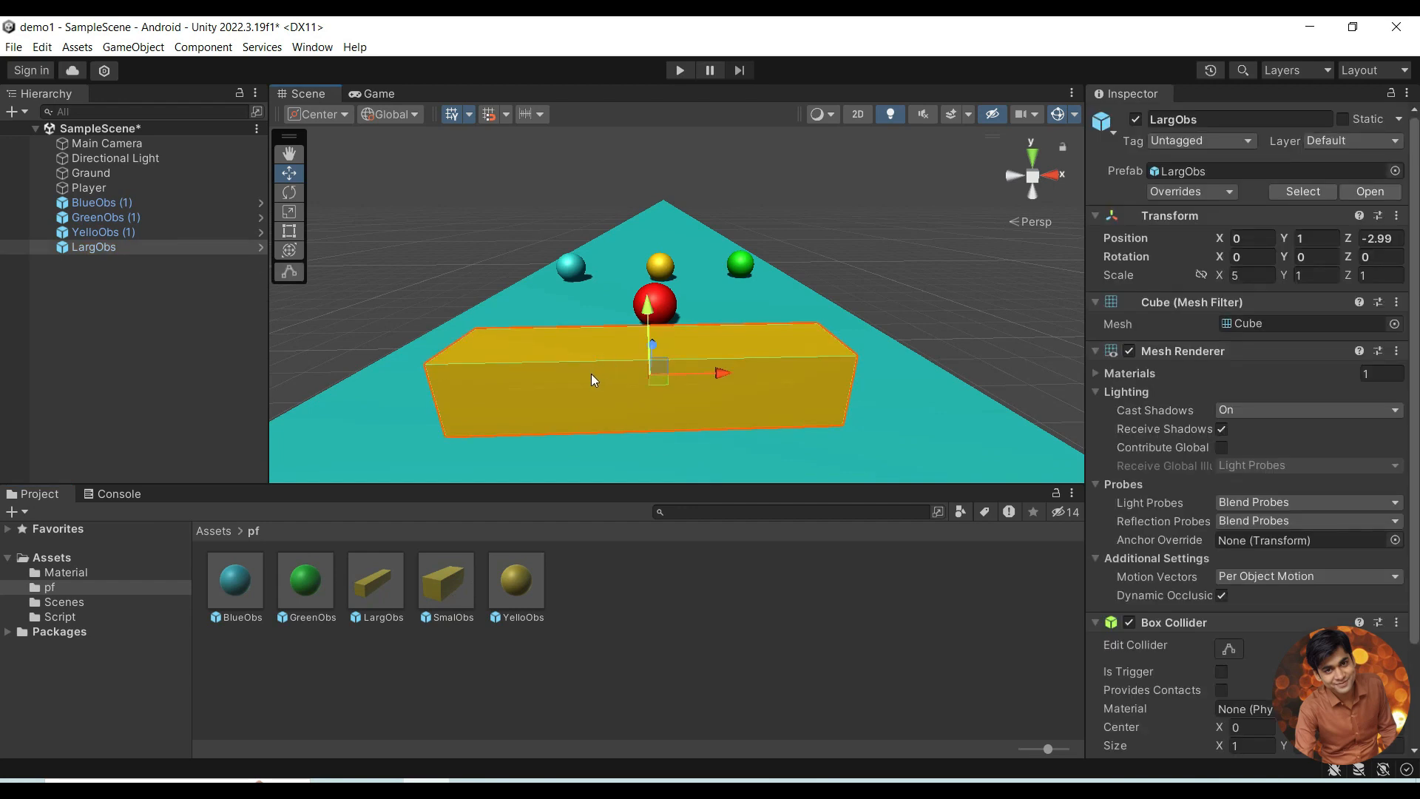
key(Delete)
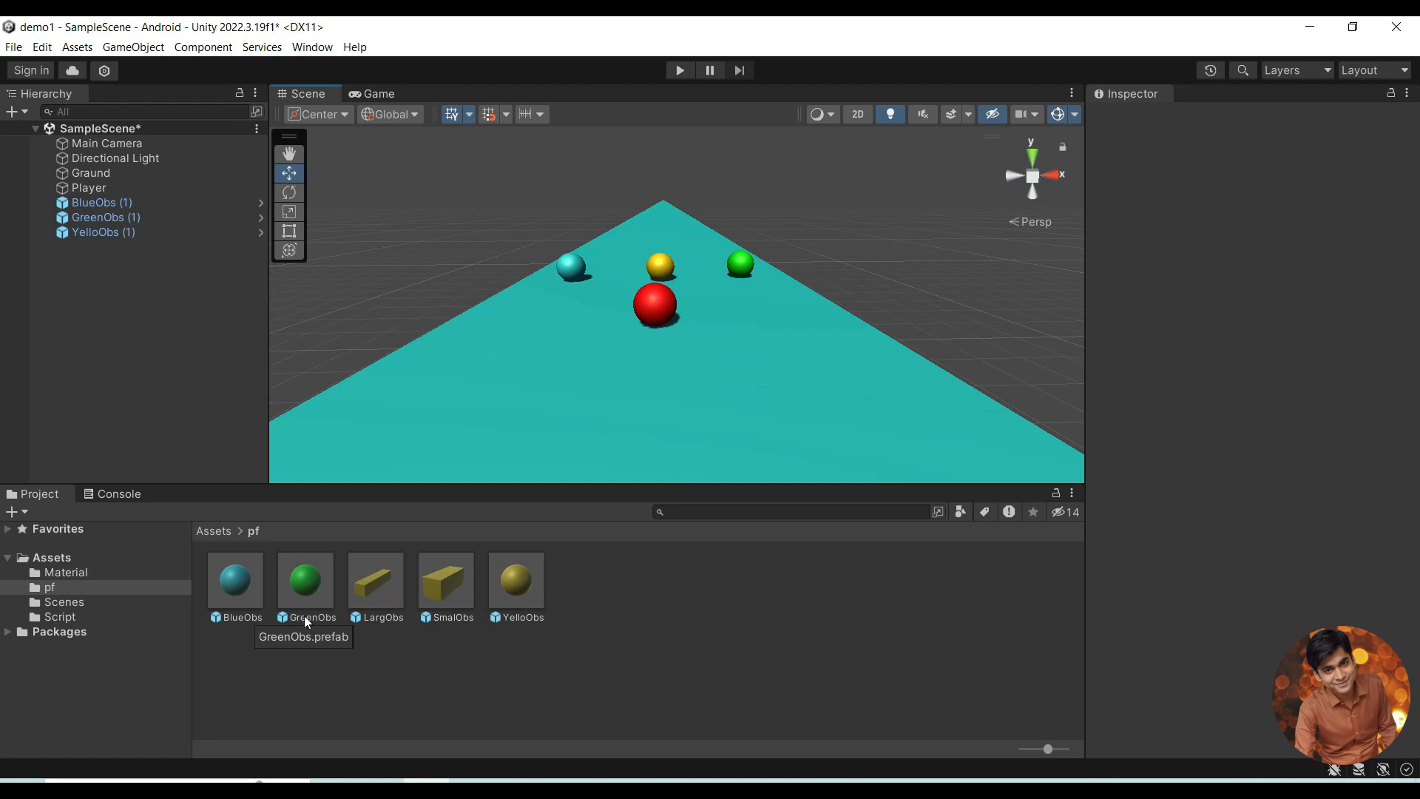
Step: Place one LargObs, three SmalObs and one GreenObs prefab instance at different spots on the ground
drag(358, 599, 643, 239)
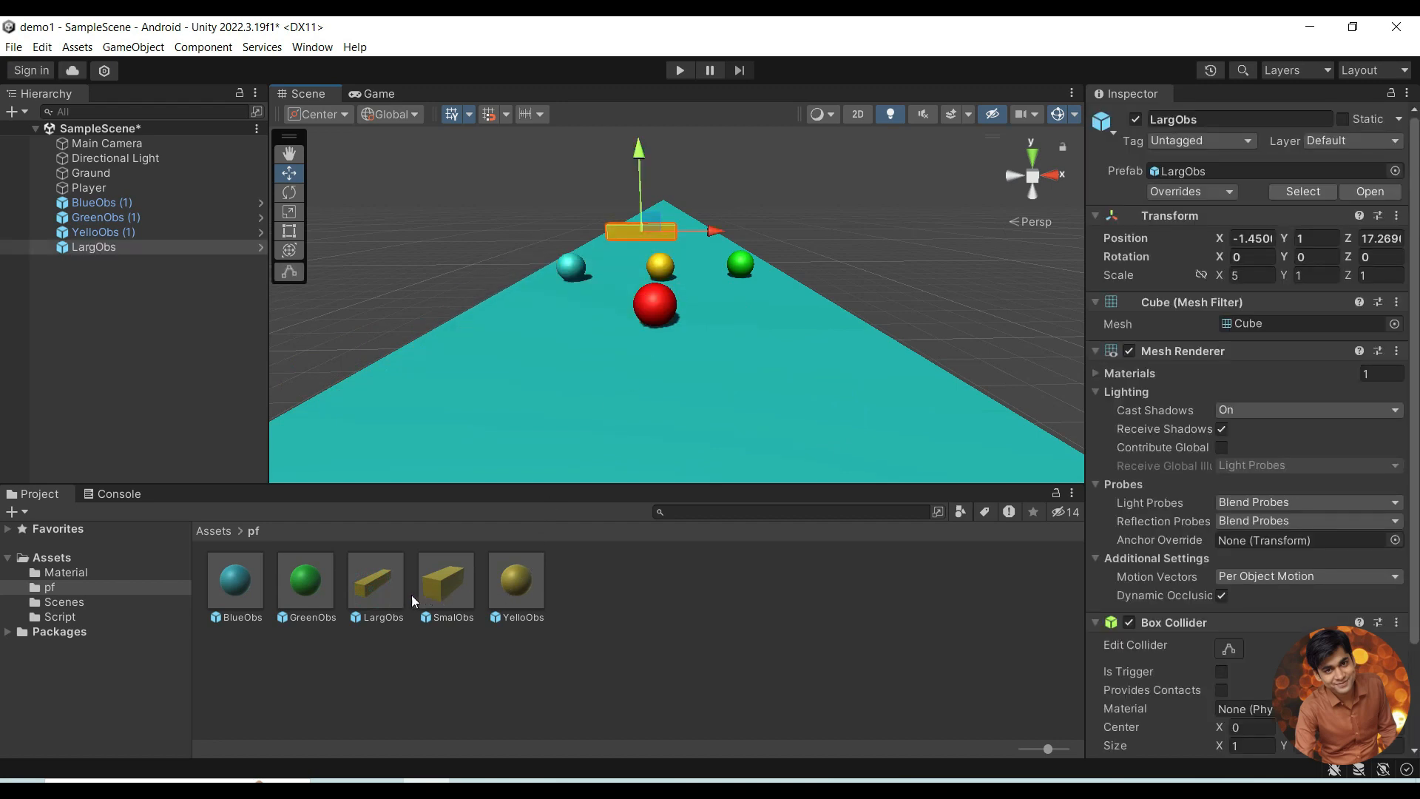
drag(443, 591, 760, 336)
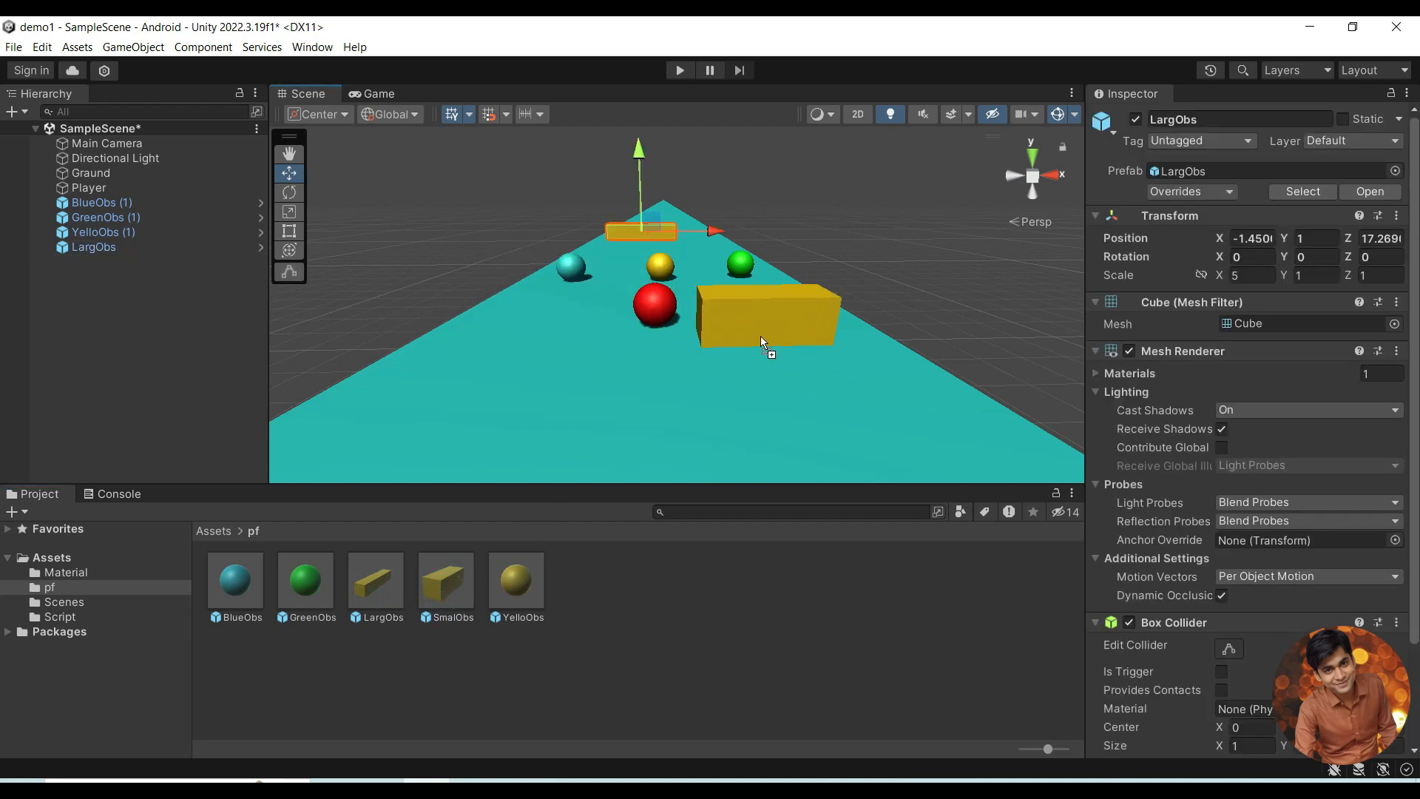
drag(460, 577, 707, 265)
drag(450, 599, 680, 206)
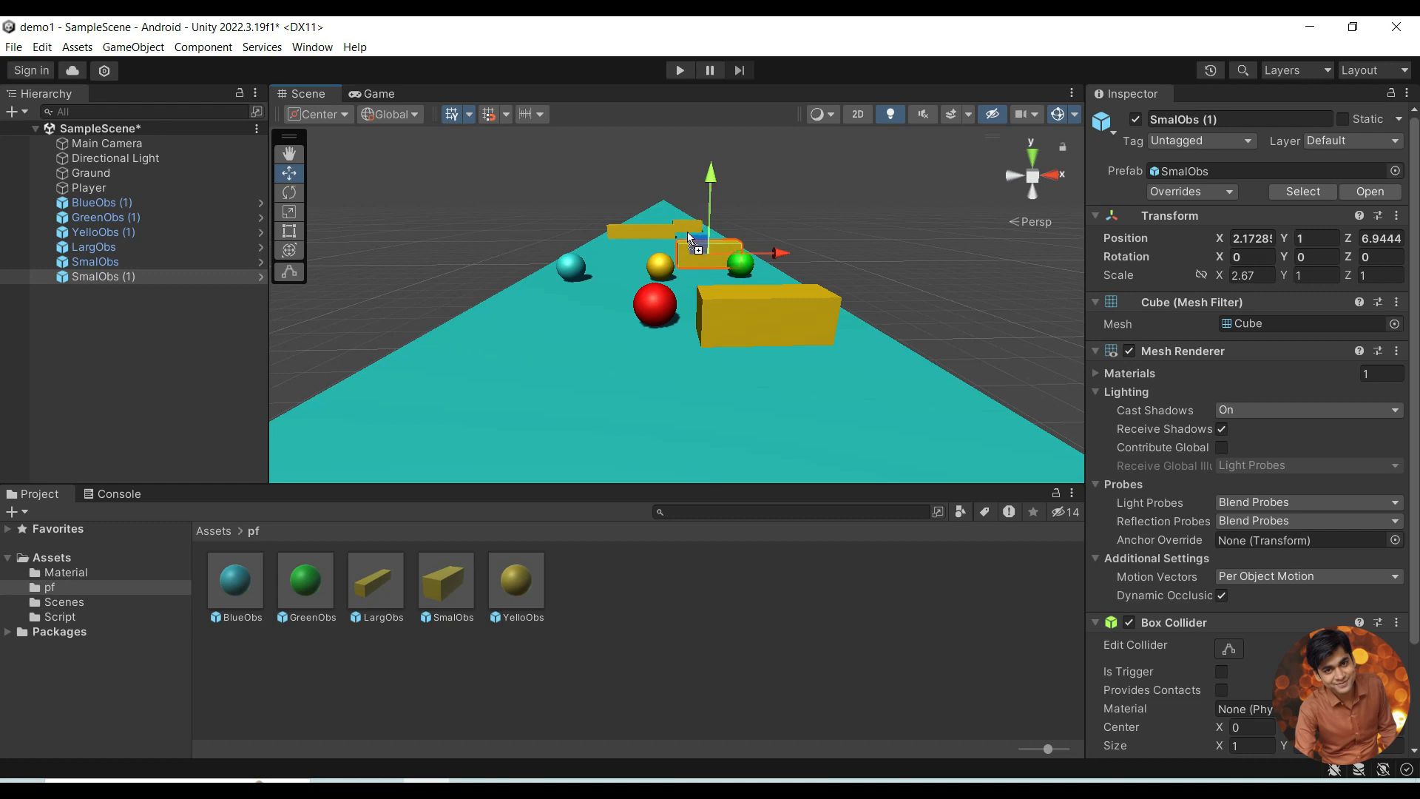
drag(687, 232, 687, 232)
click(718, 394)
drag(323, 589, 559, 343)
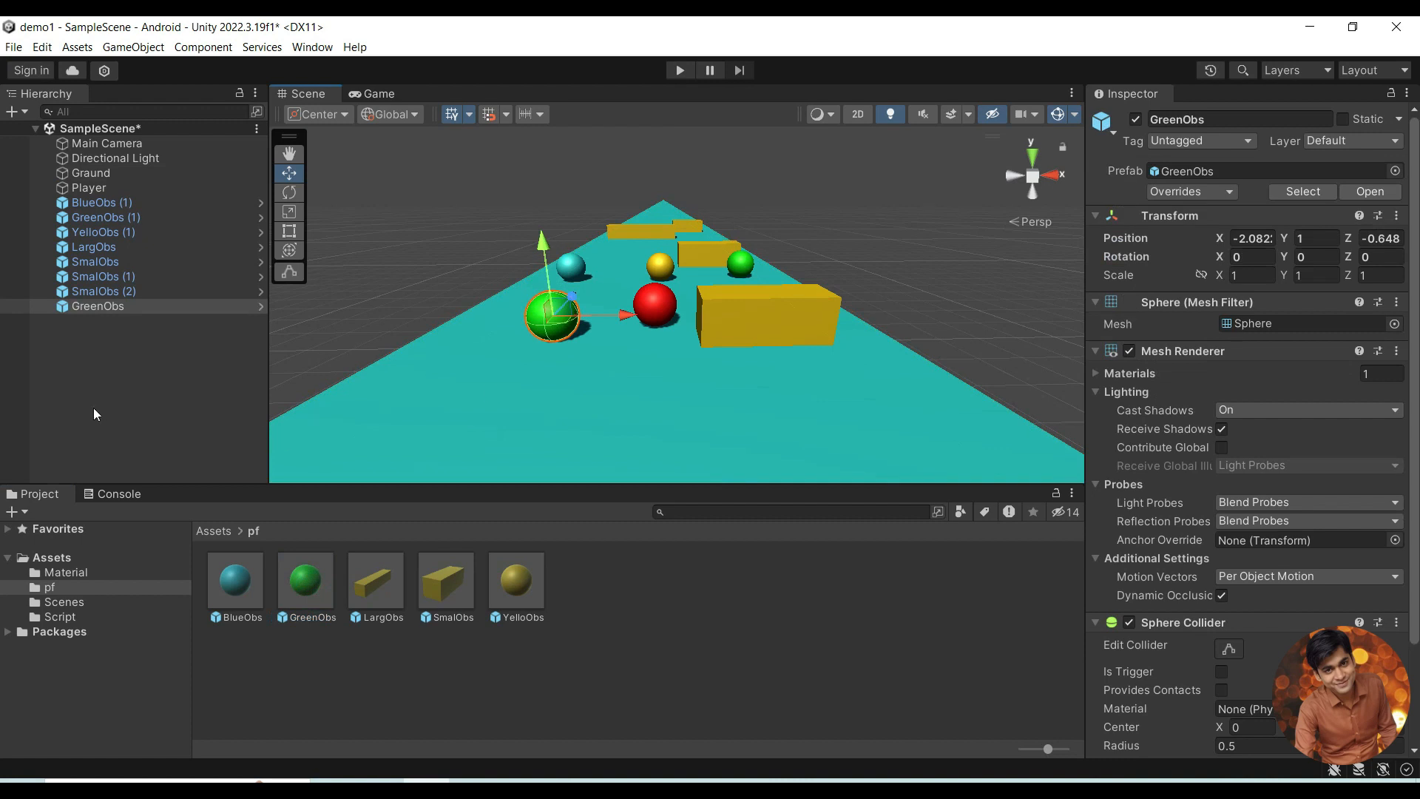
Step: Delete all obstacle instances from the scene, from BlueObs (1) through GreenObs, keeping the ground and player
click(113, 399)
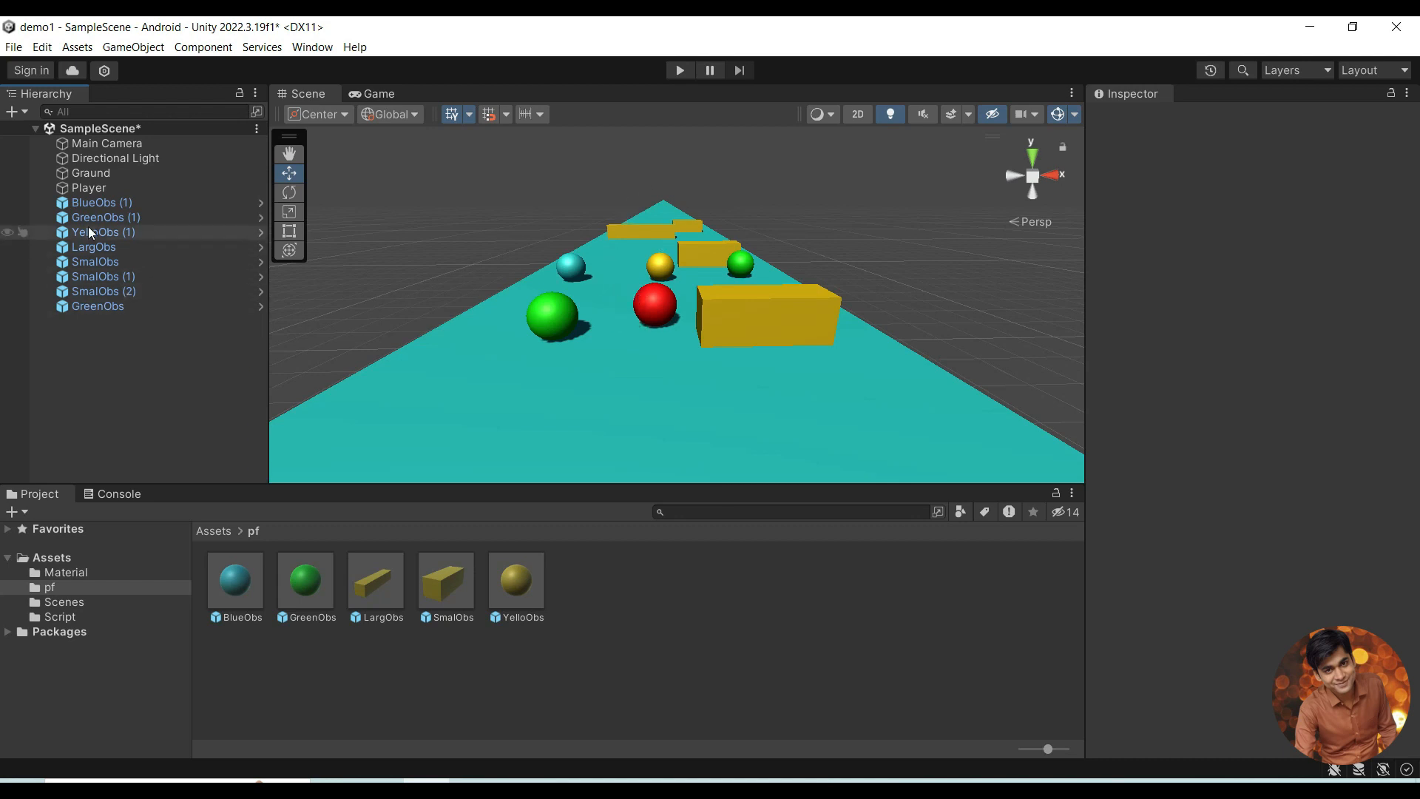
click(83, 207)
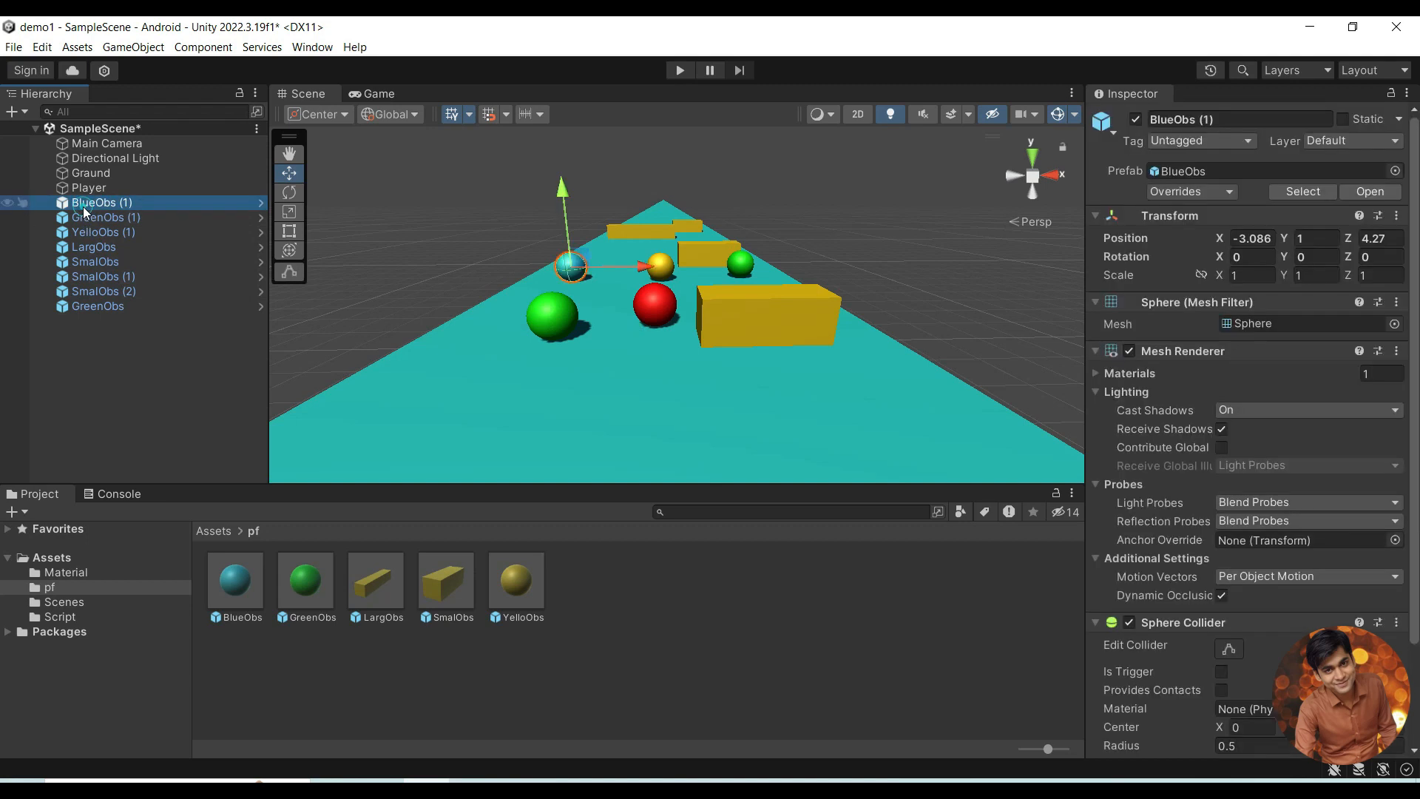
shift+click(105, 305)
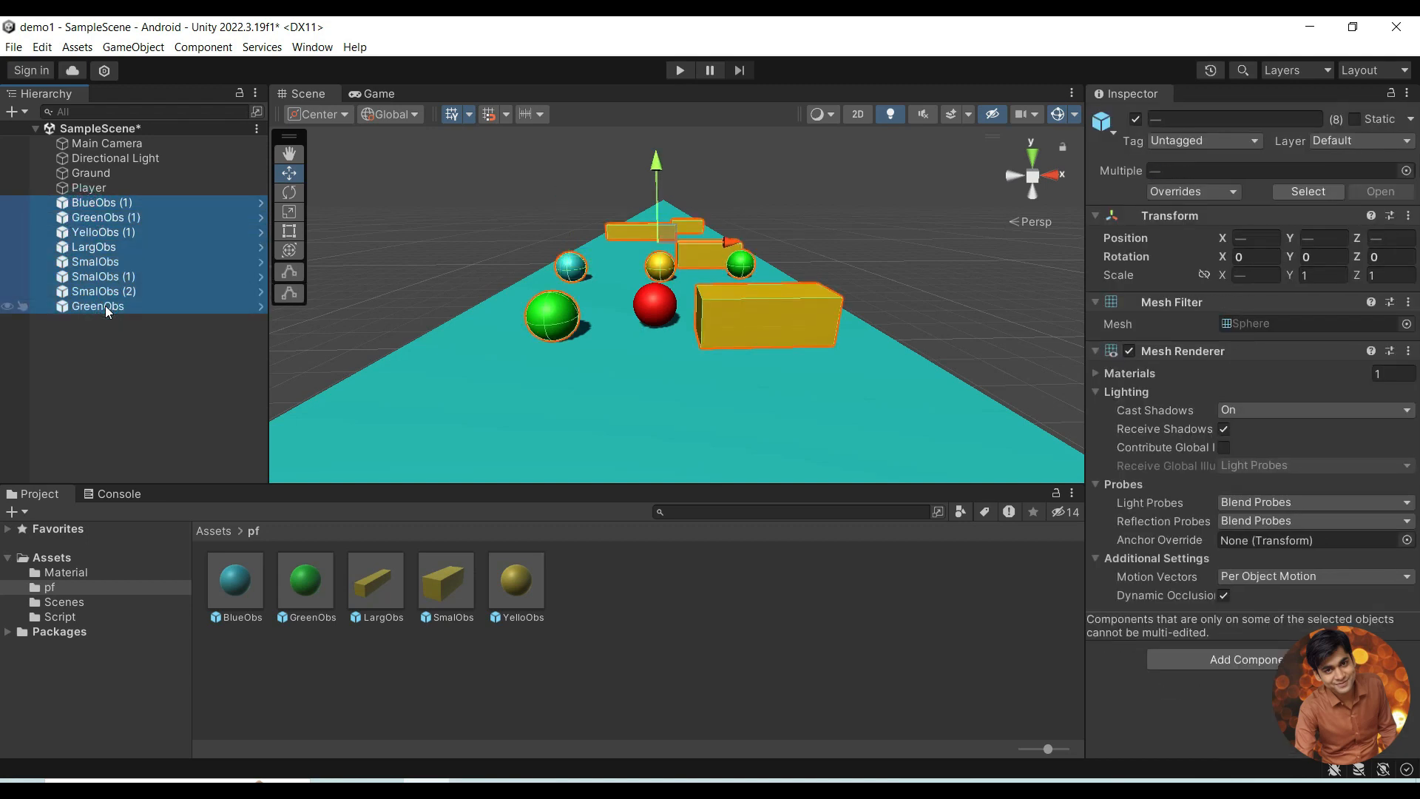
key(Delete)
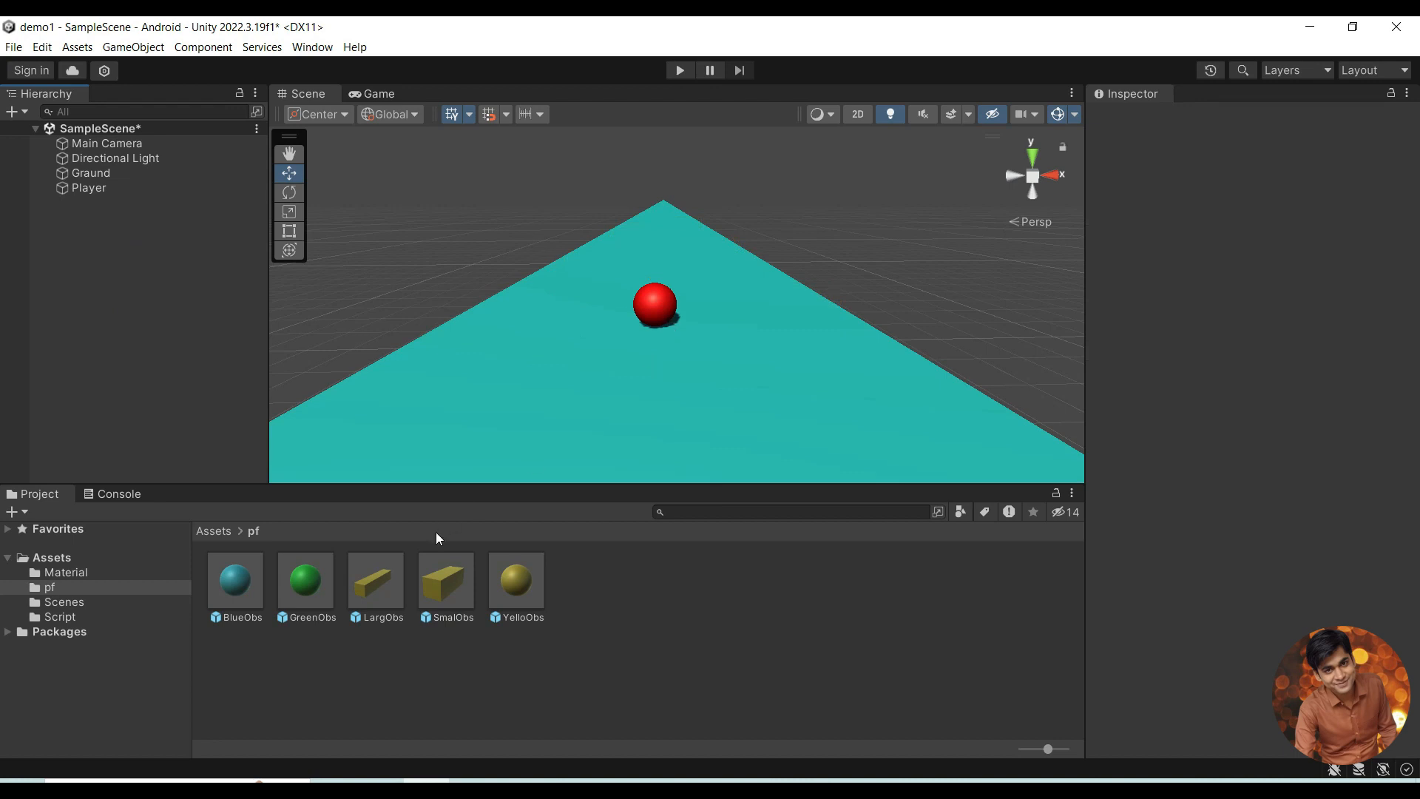